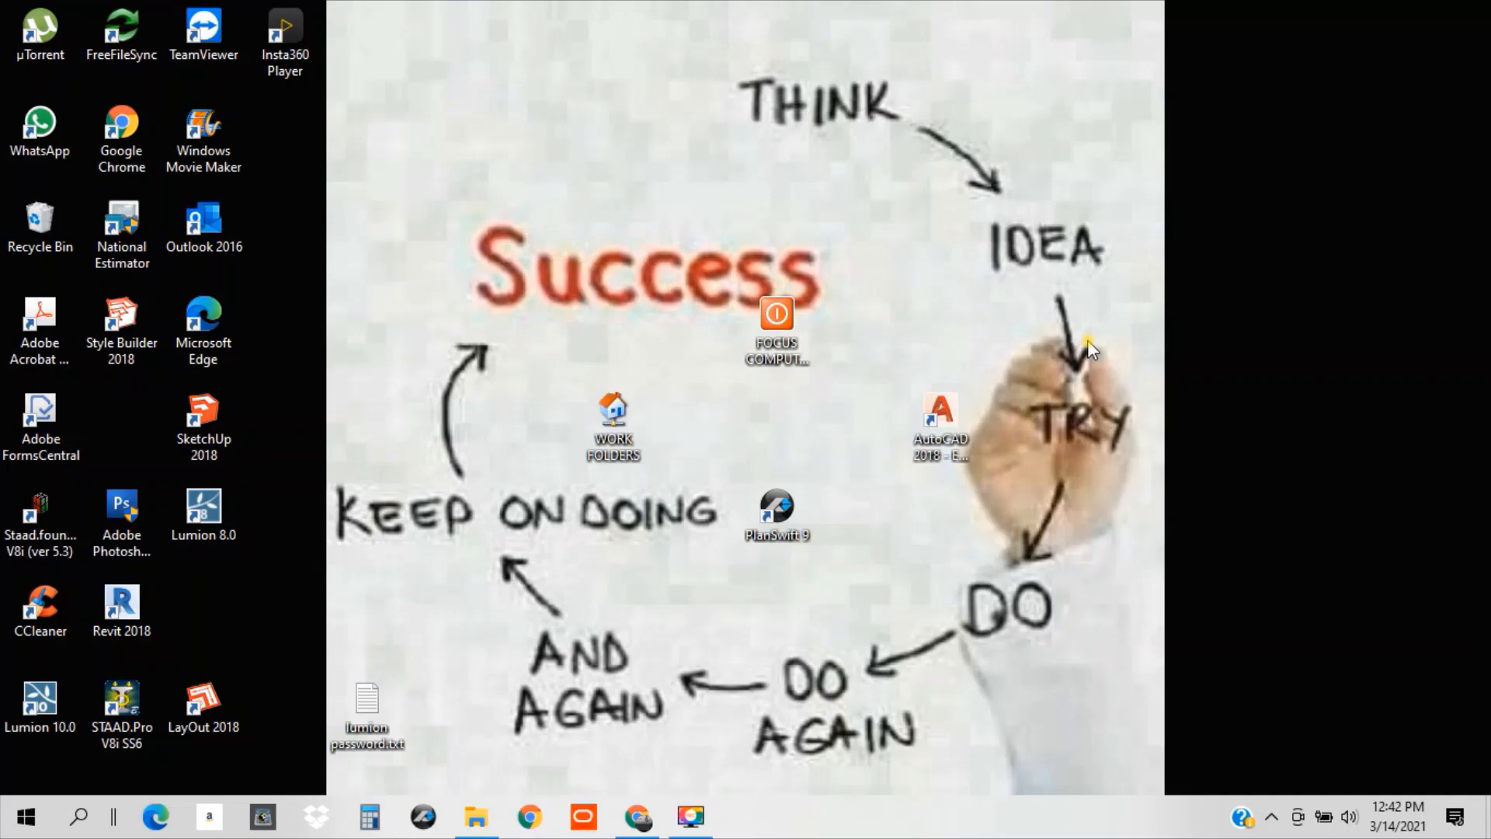
Launch AutoCAD 2018 from the desktop.
left_click(964, 439)
right_click(964, 440)
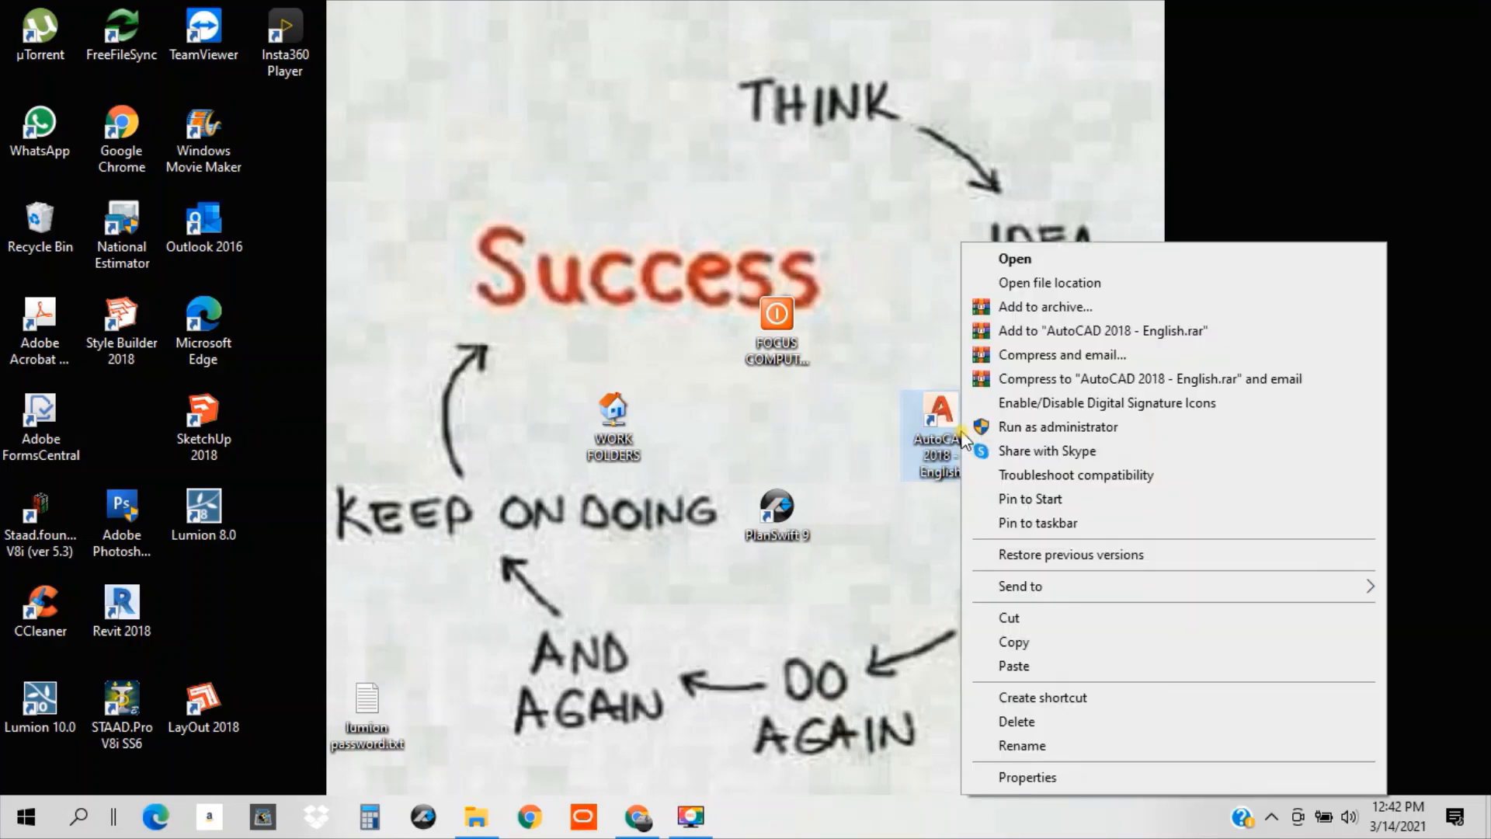
left_click(1043, 261)
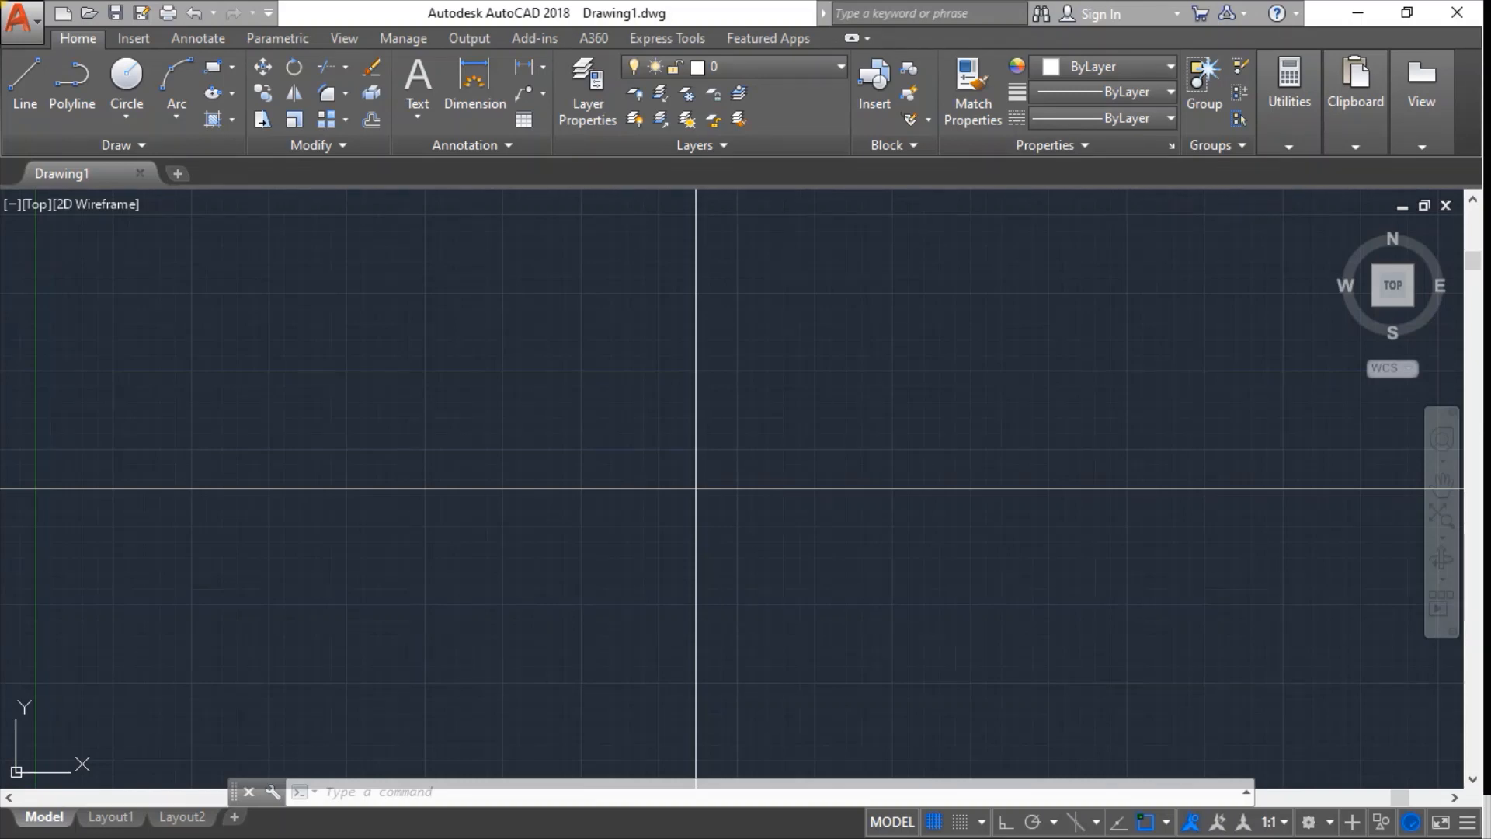
Start adding a new profile in the program options and enter the owner's full name as the profile name.
right_click(688, 374)
left_click(754, 762)
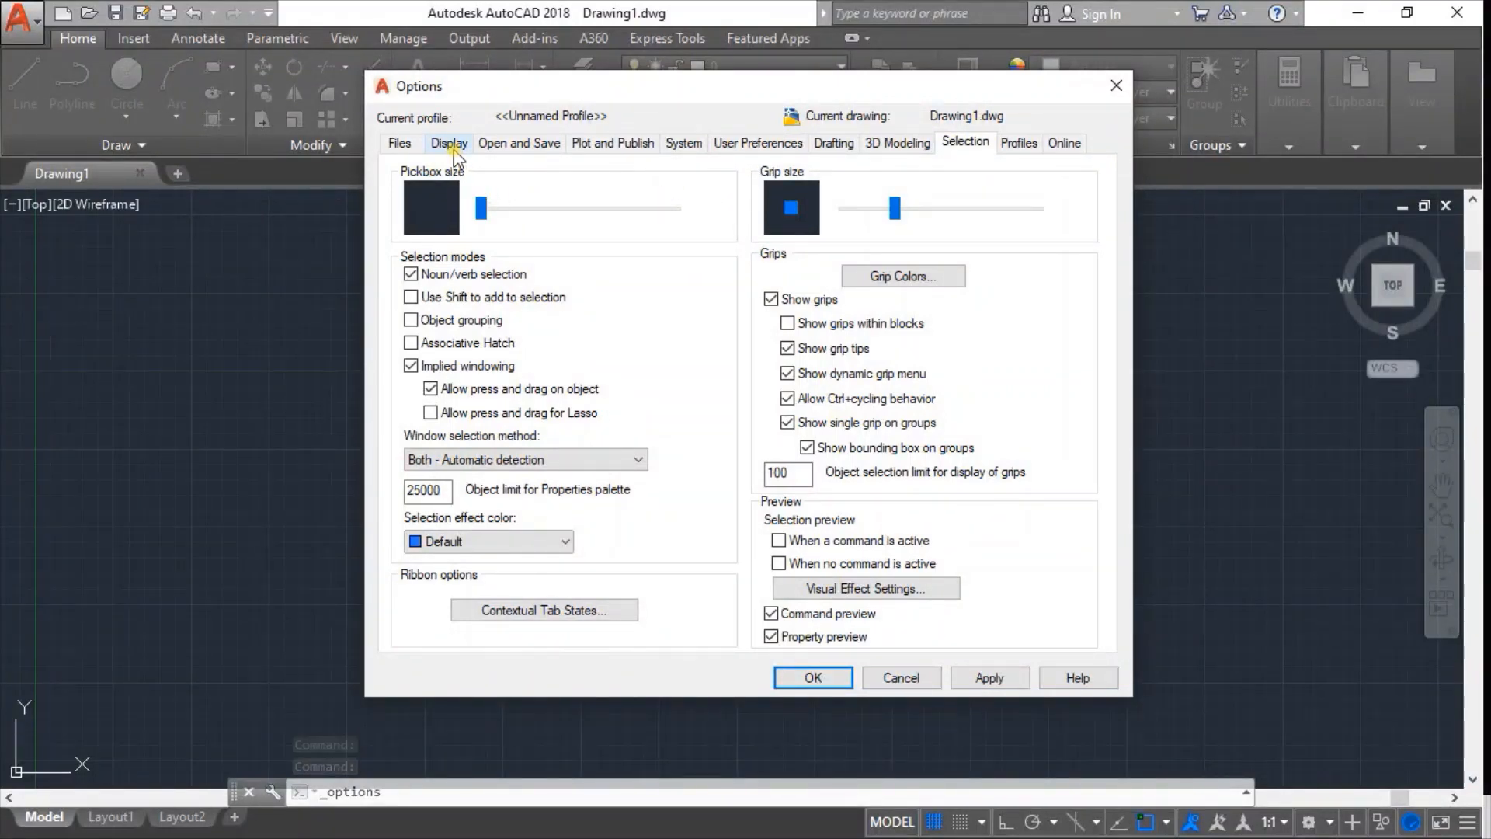
left_click(1024, 149)
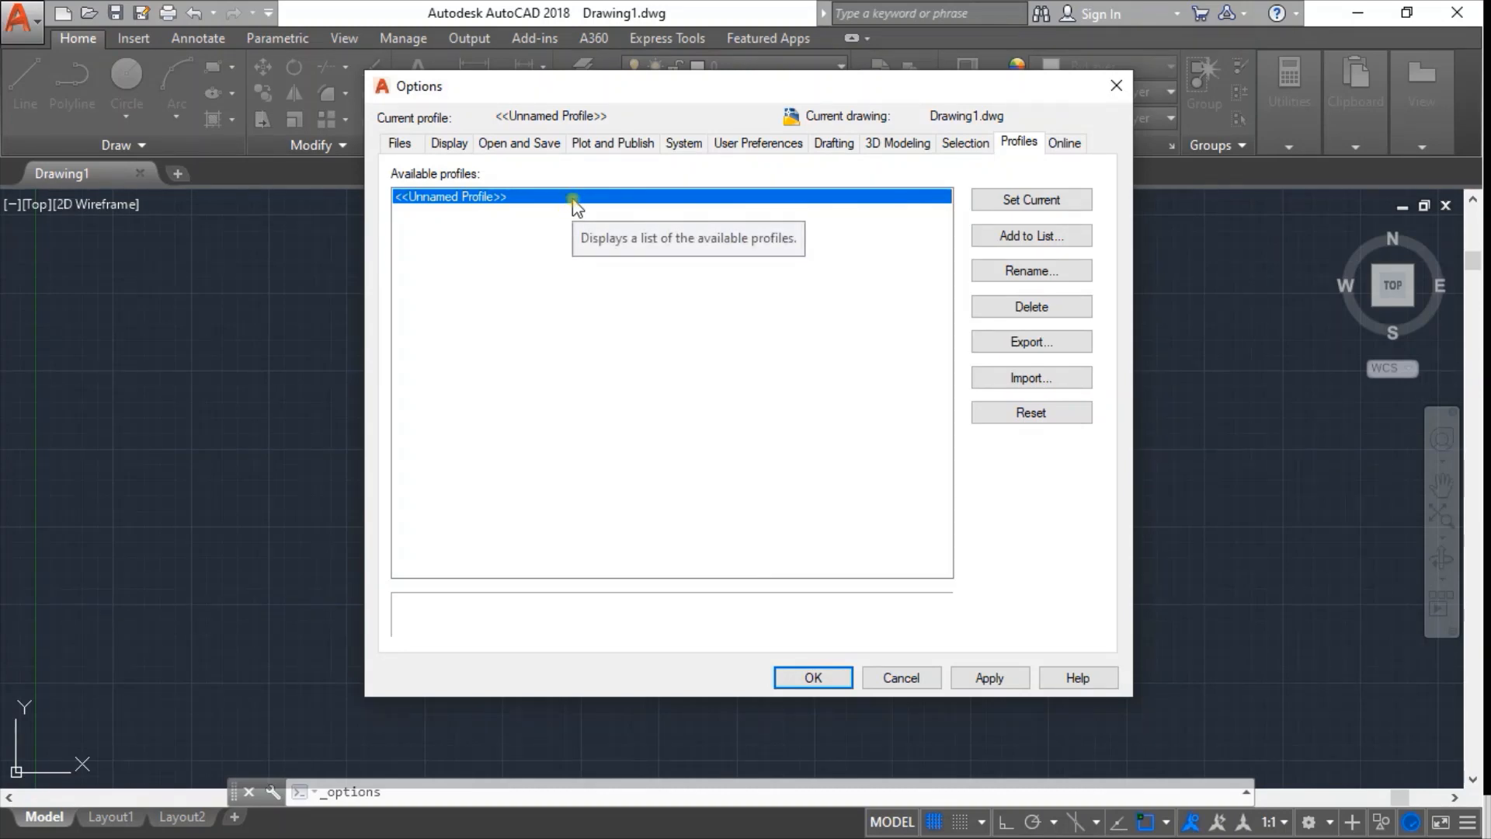
left_click(1033, 245)
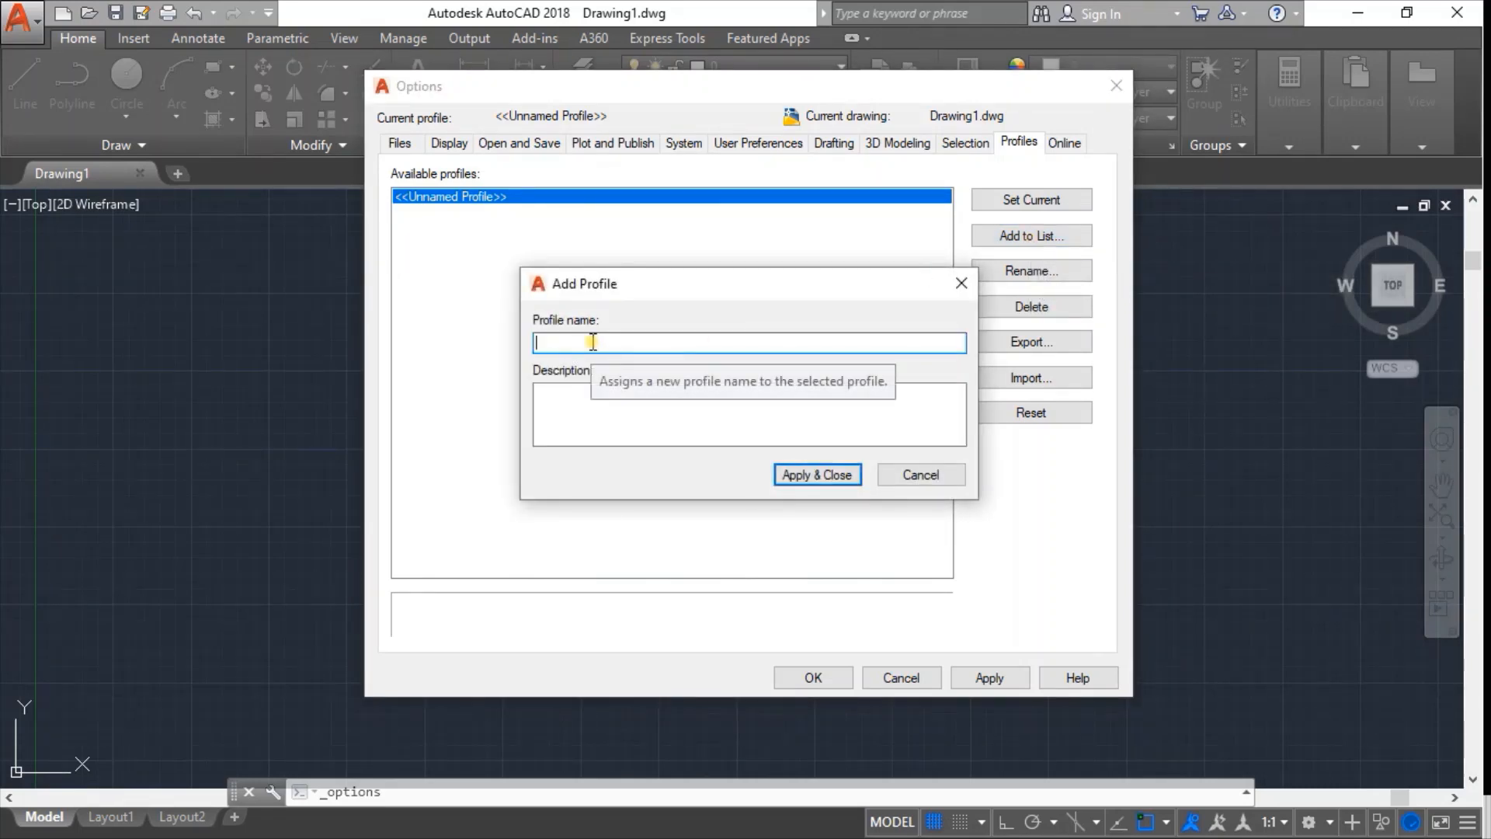
type("O")
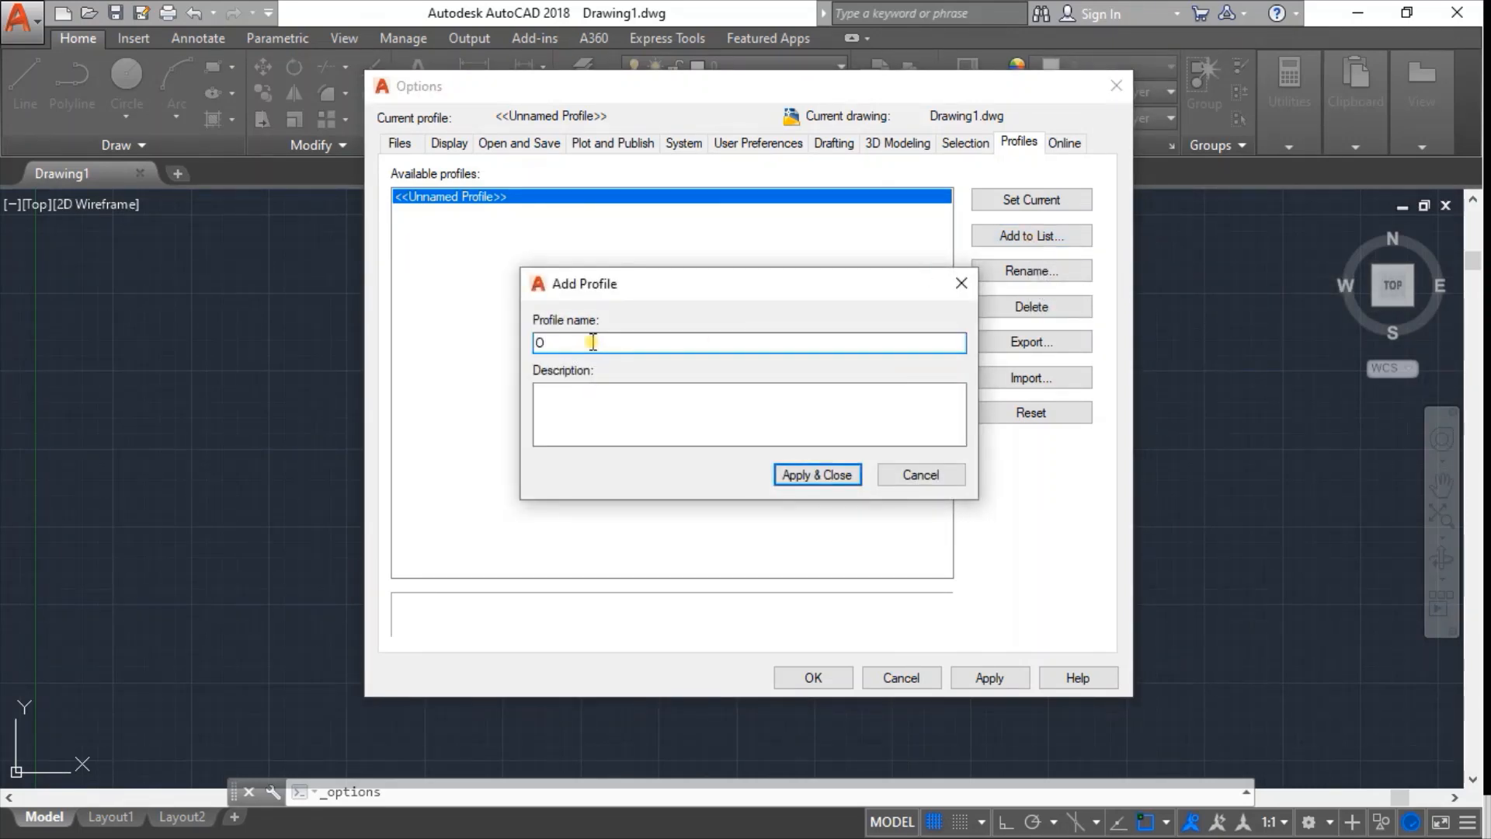
type("DIN NERI")
Enter the profile description "PLEASE NOTIFY ME WHEN YOU MAKE CHANGES" and save the new profile.
left_click(624, 408)
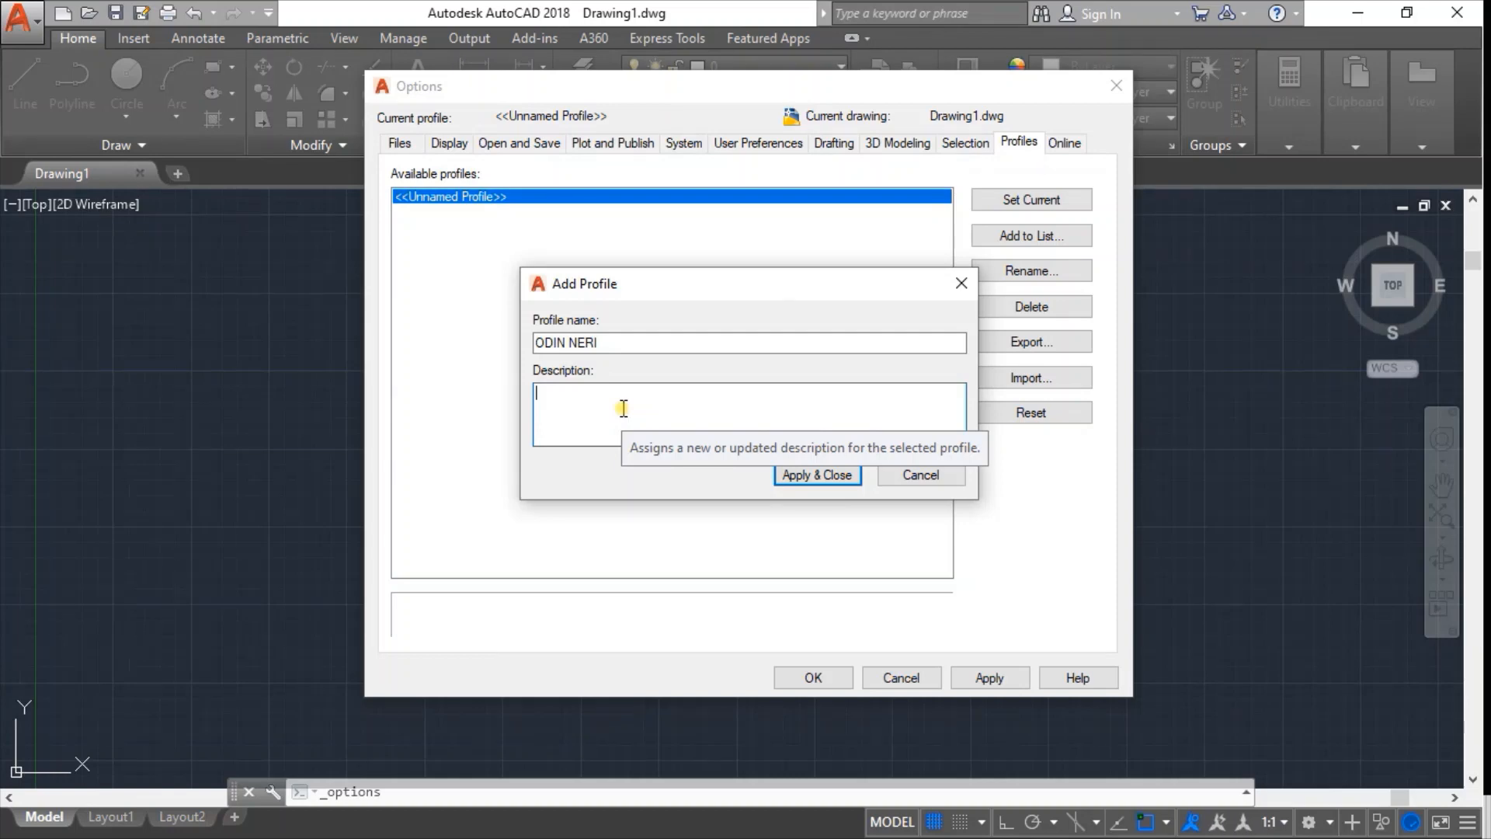
type("PLE")
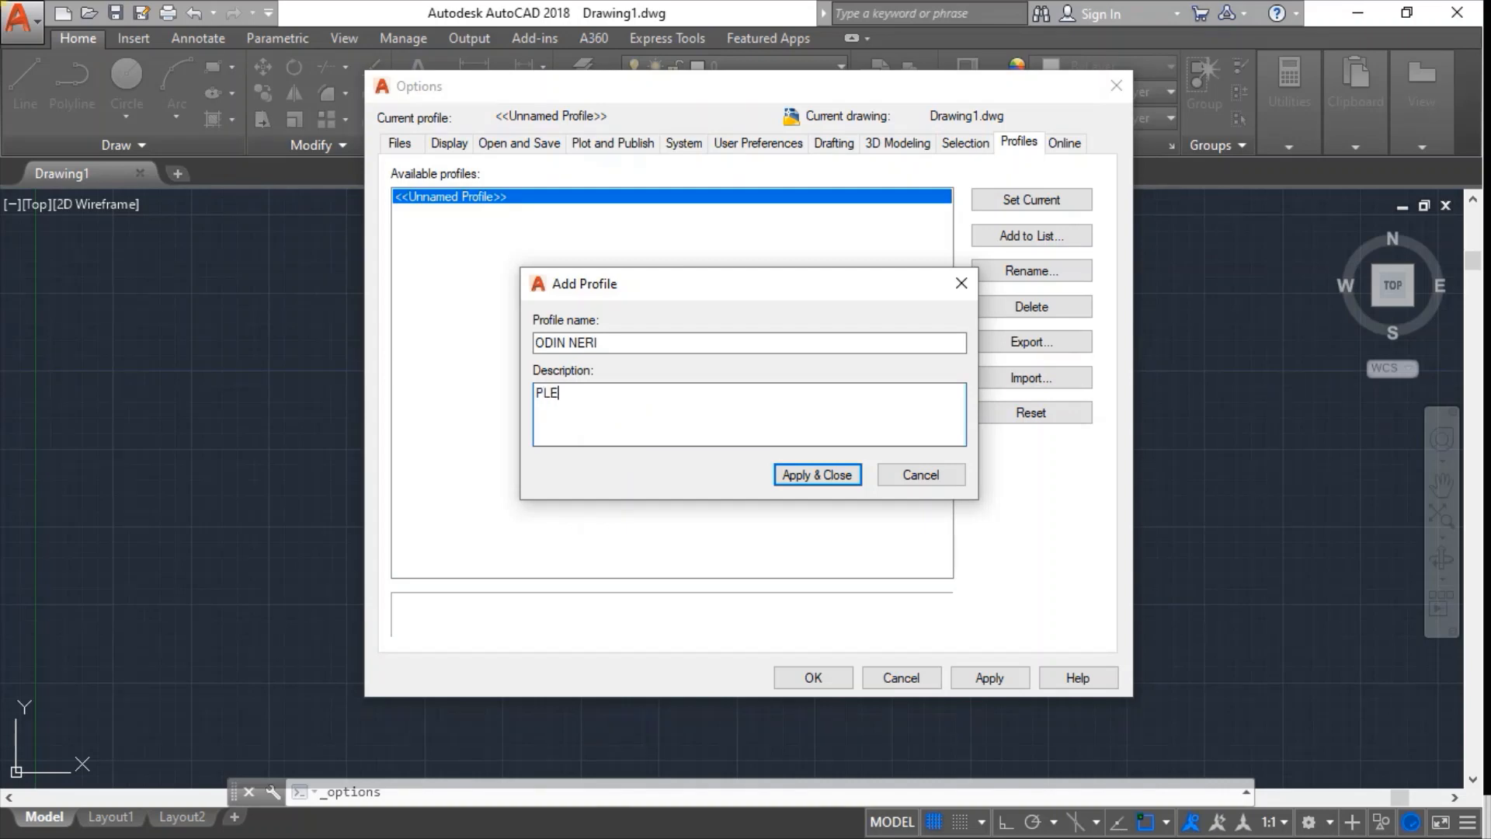
type("ASE NOTIFY ME")
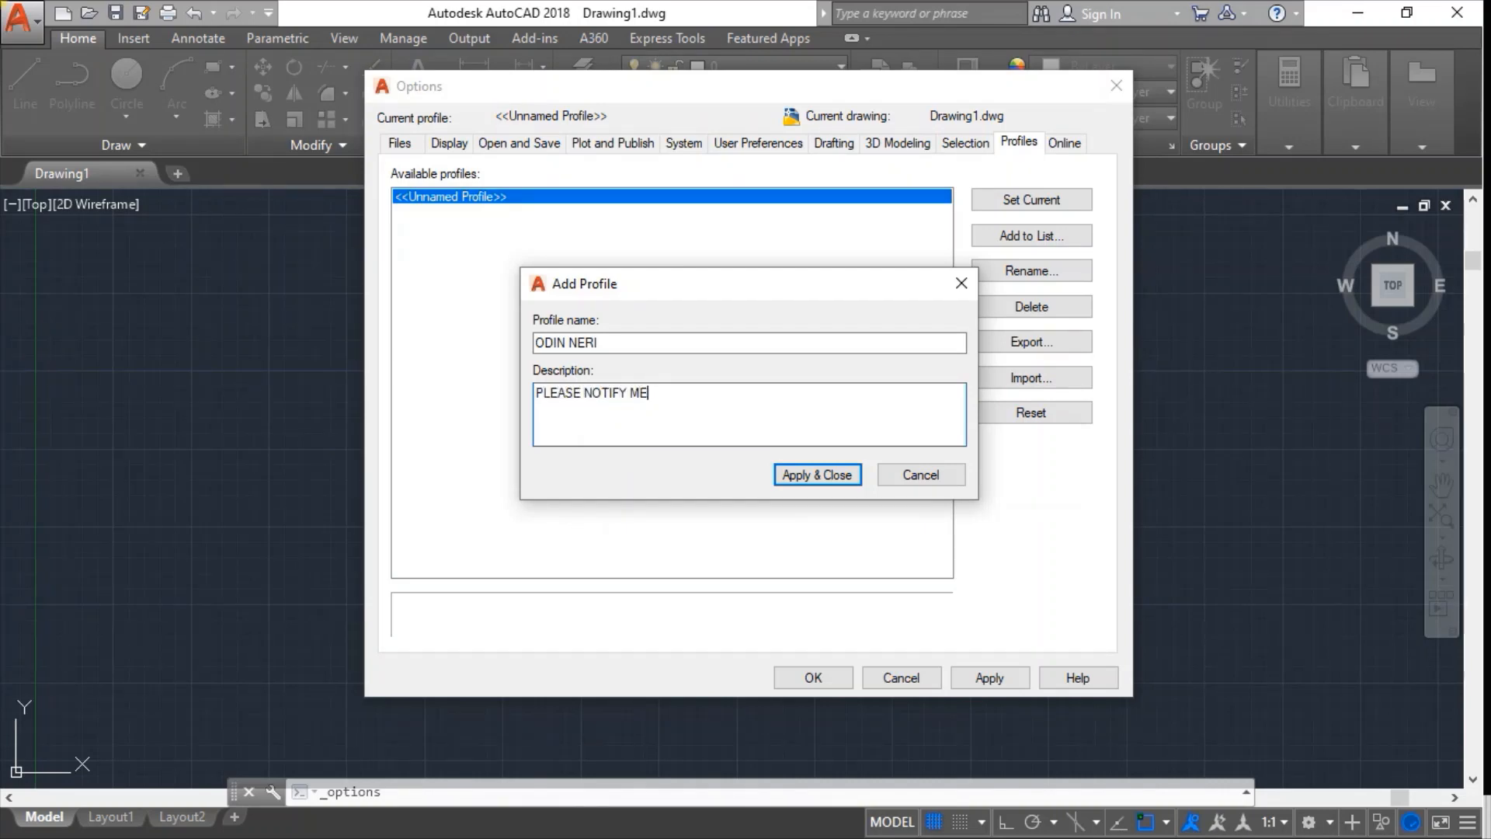
type(" WHEN ")
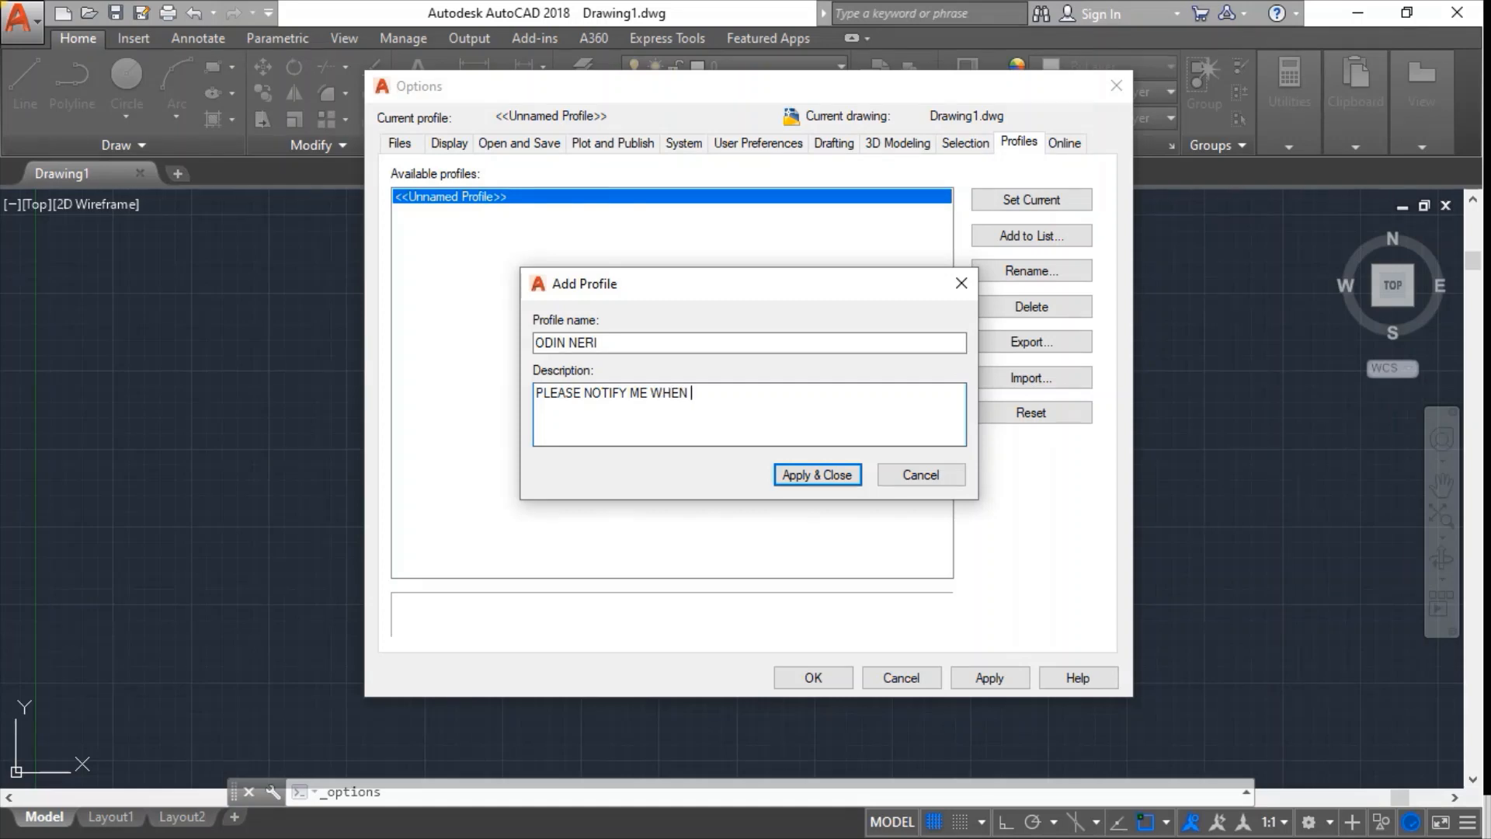
type("YOU MAKE")
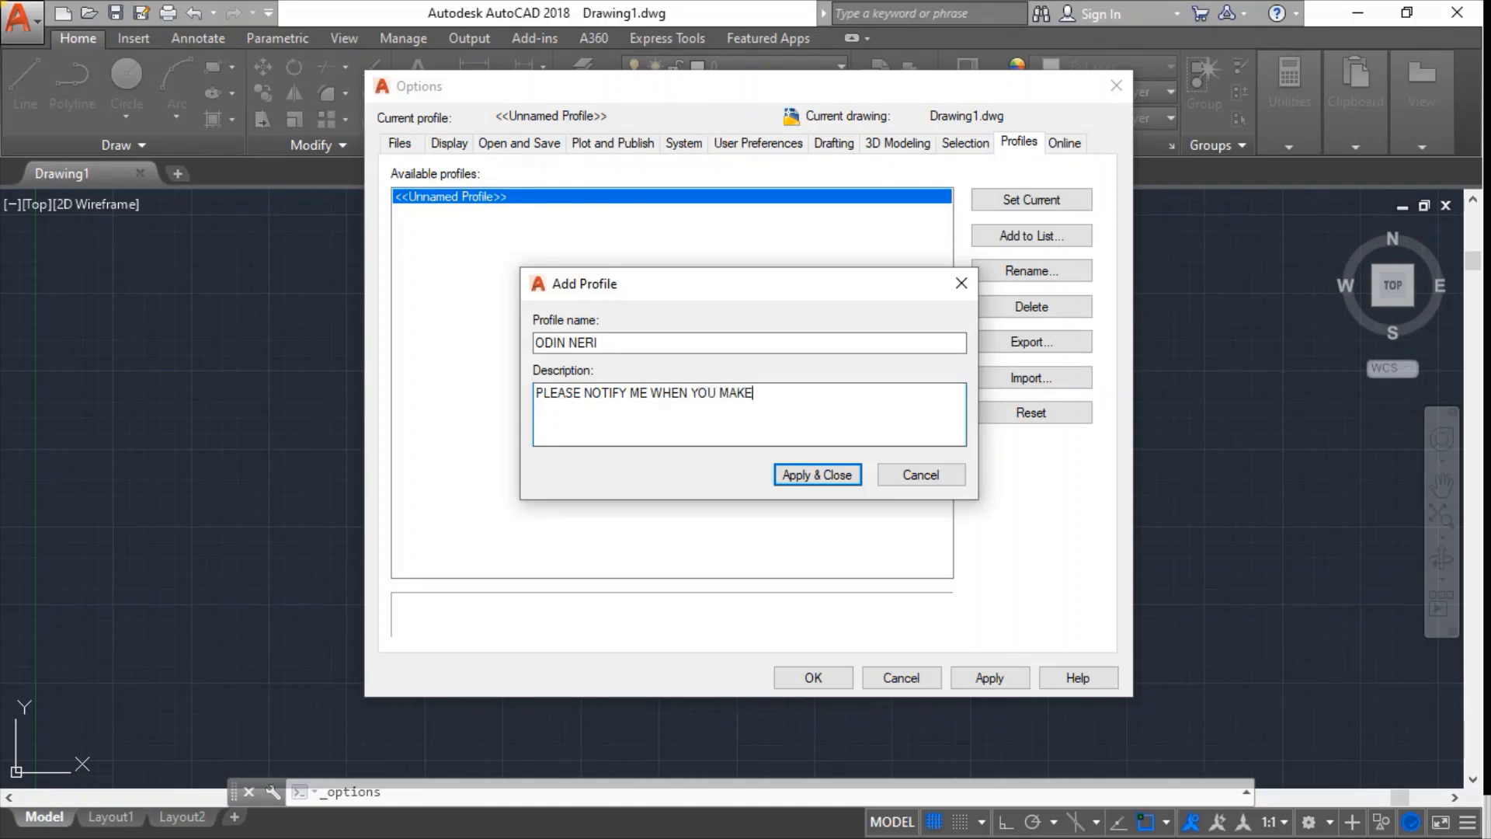
type(" CHANGES")
left_click(815, 480)
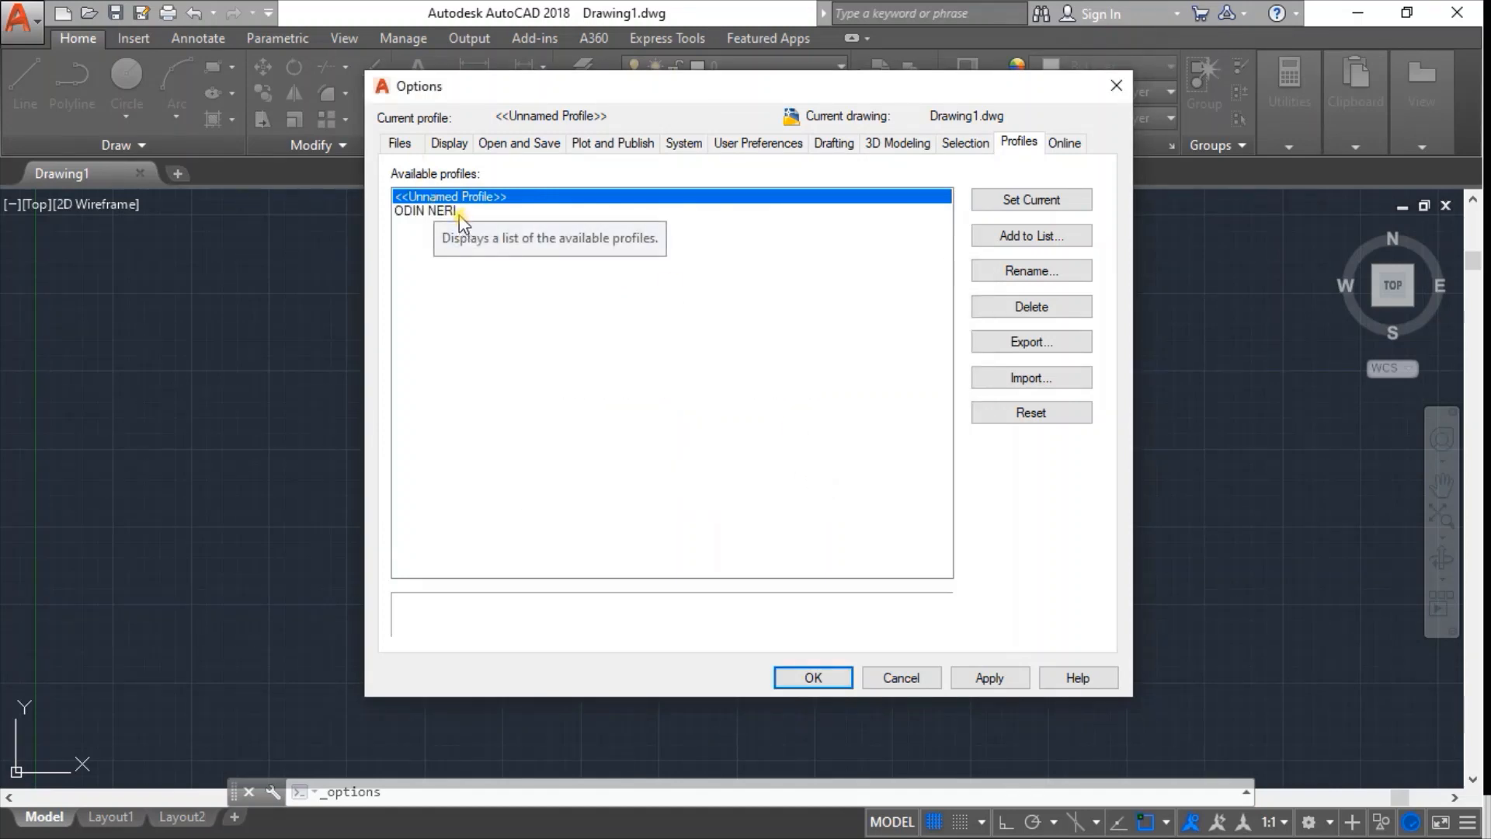
Make the newly added profile the current one.
left_click(459, 213)
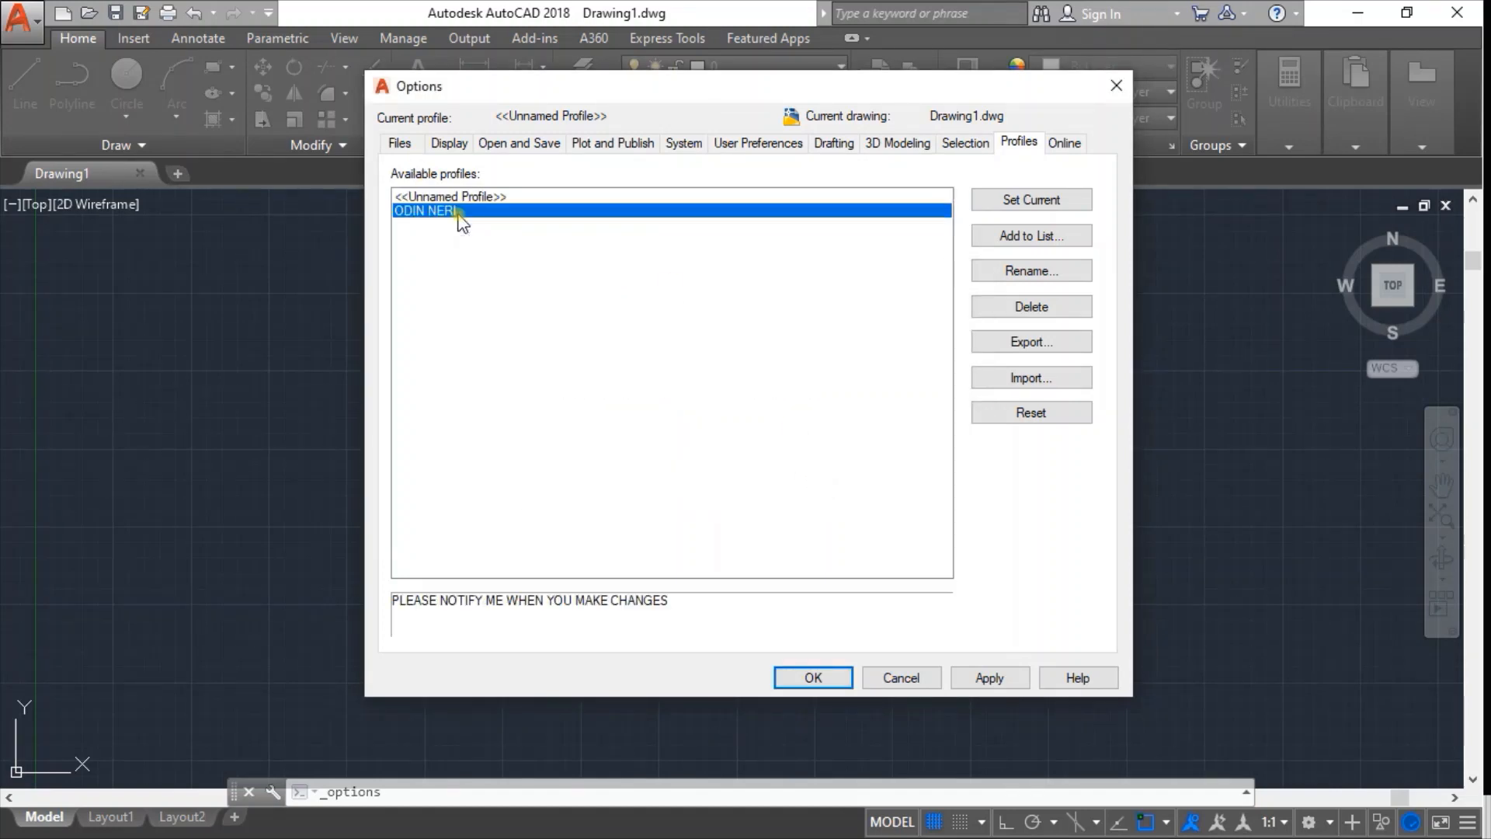
left_click(1021, 202)
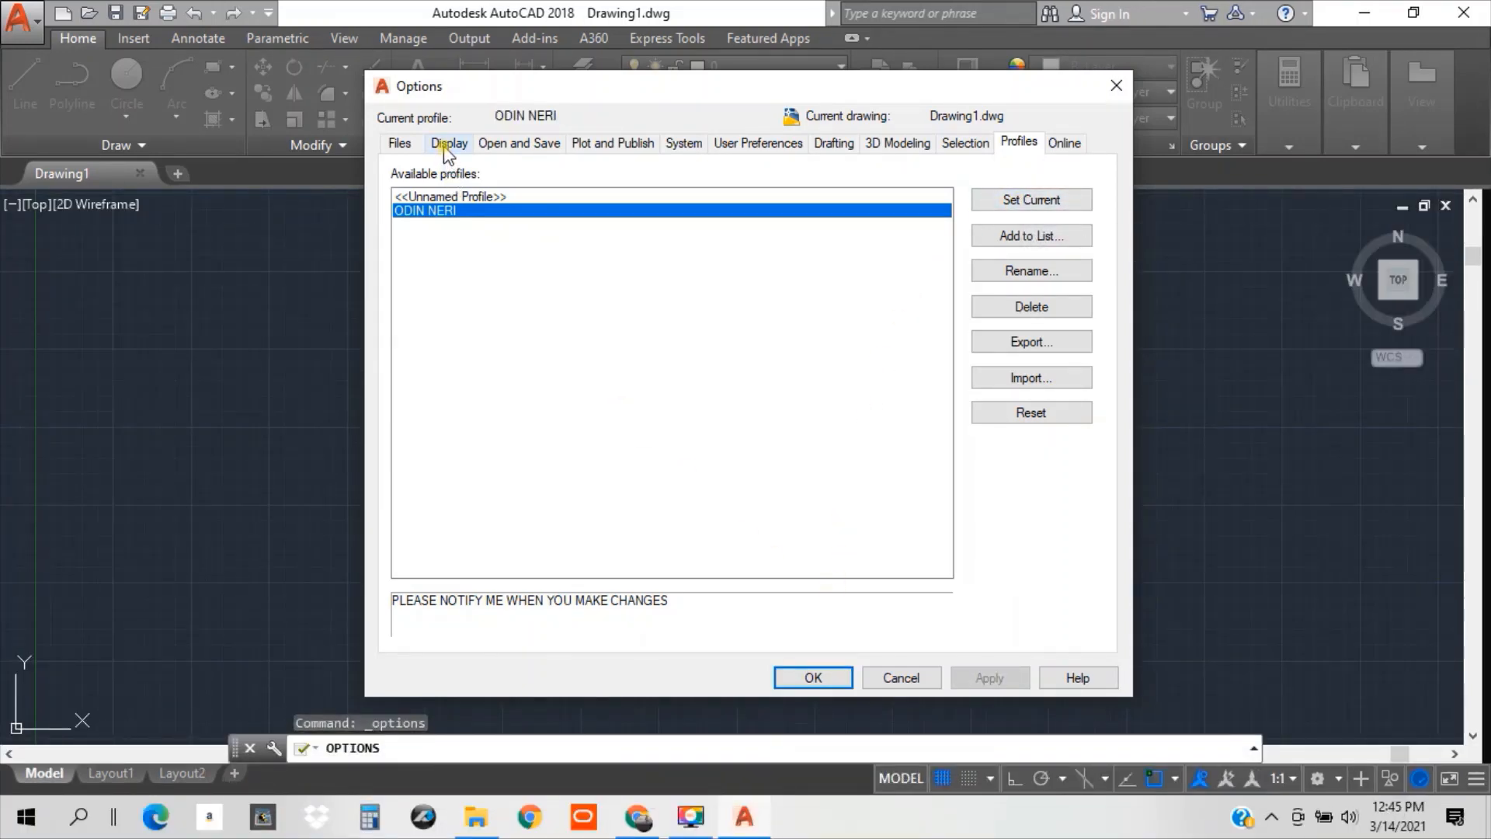
Turn off the printable area and the paper background for layouts in the display options.
left_click(400, 144)
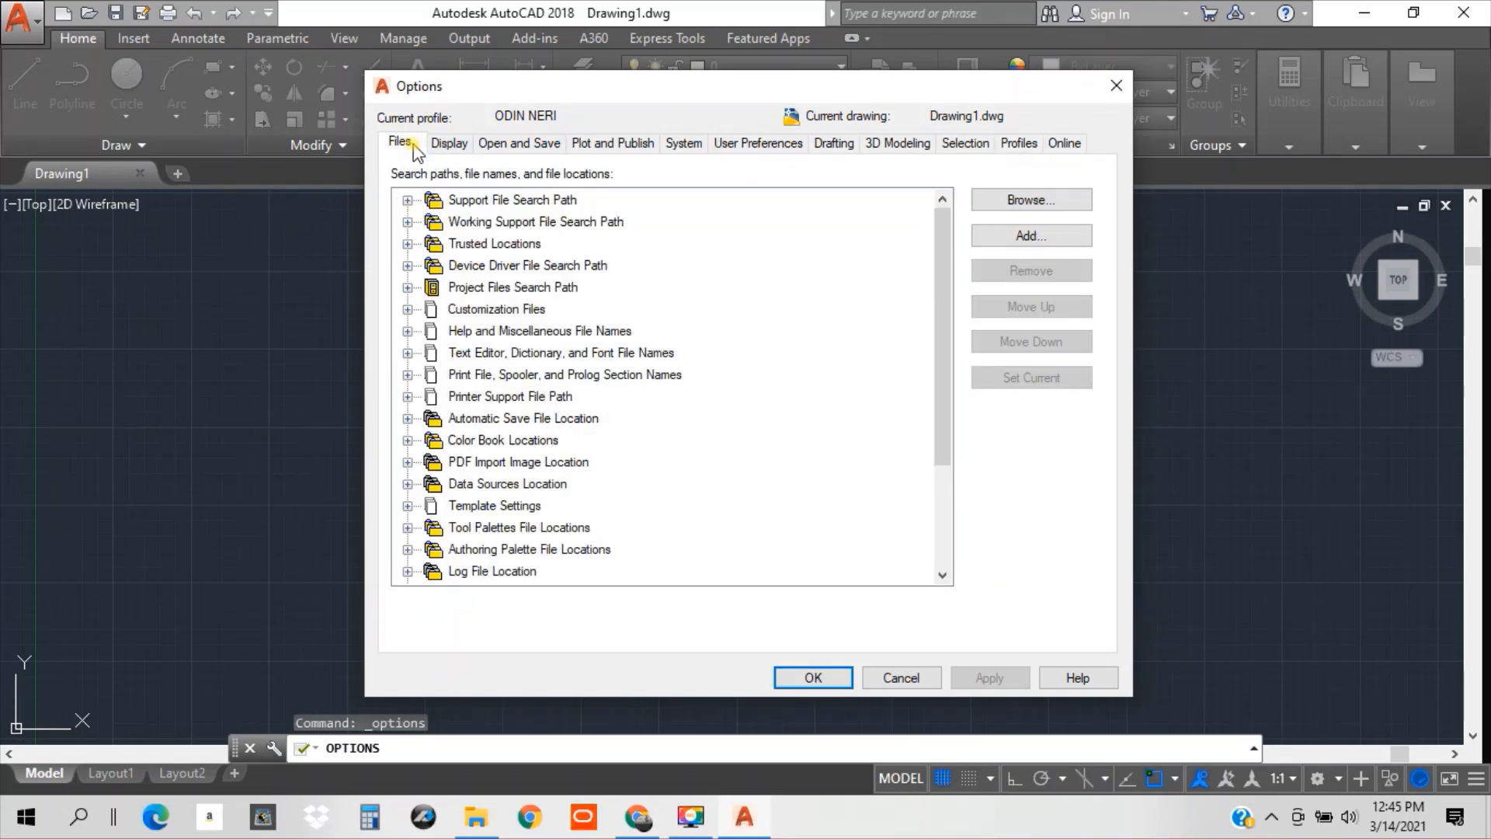
left_click(449, 143)
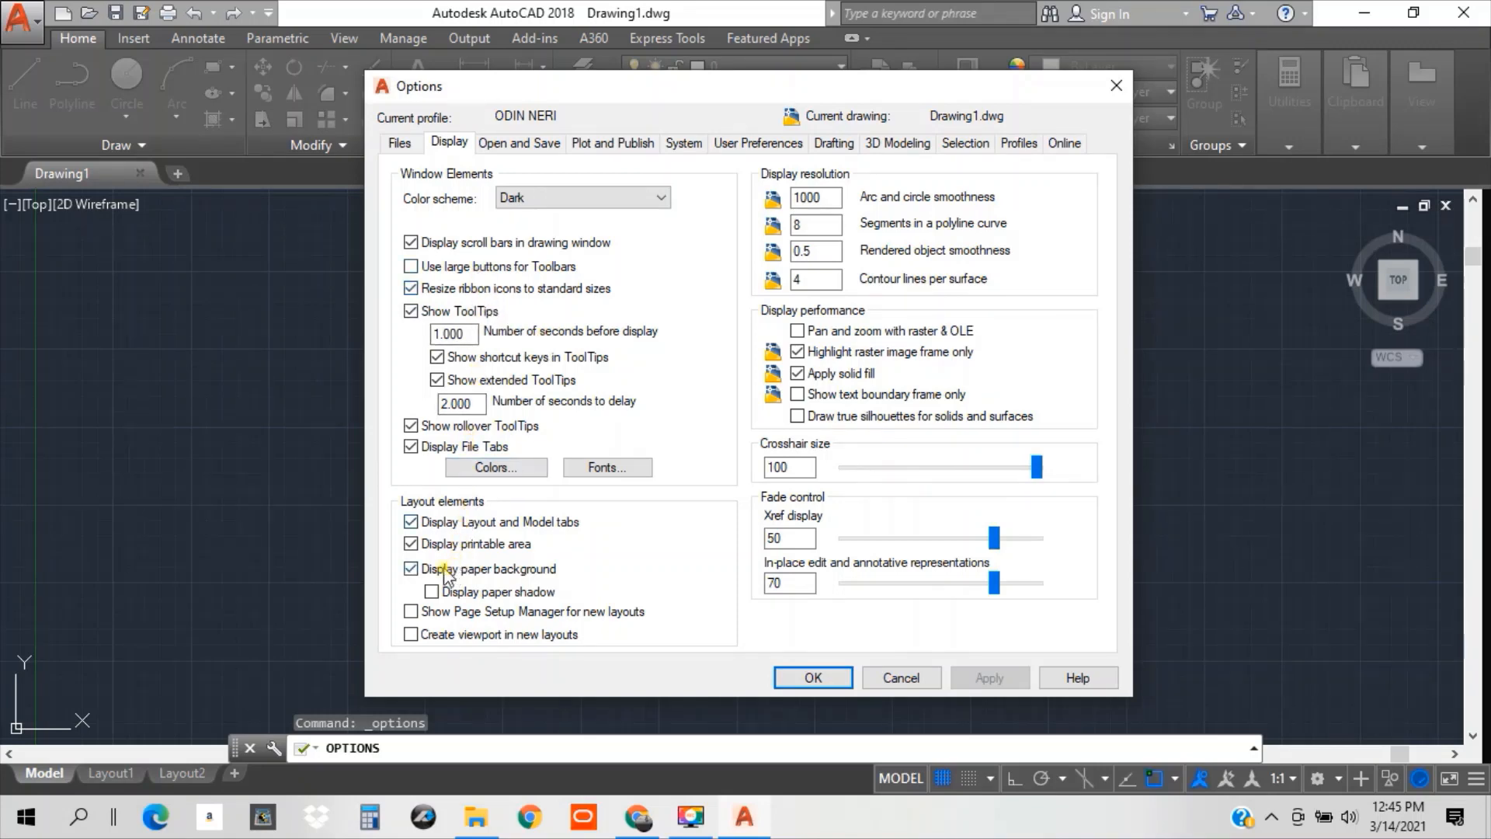
left_click(410, 546)
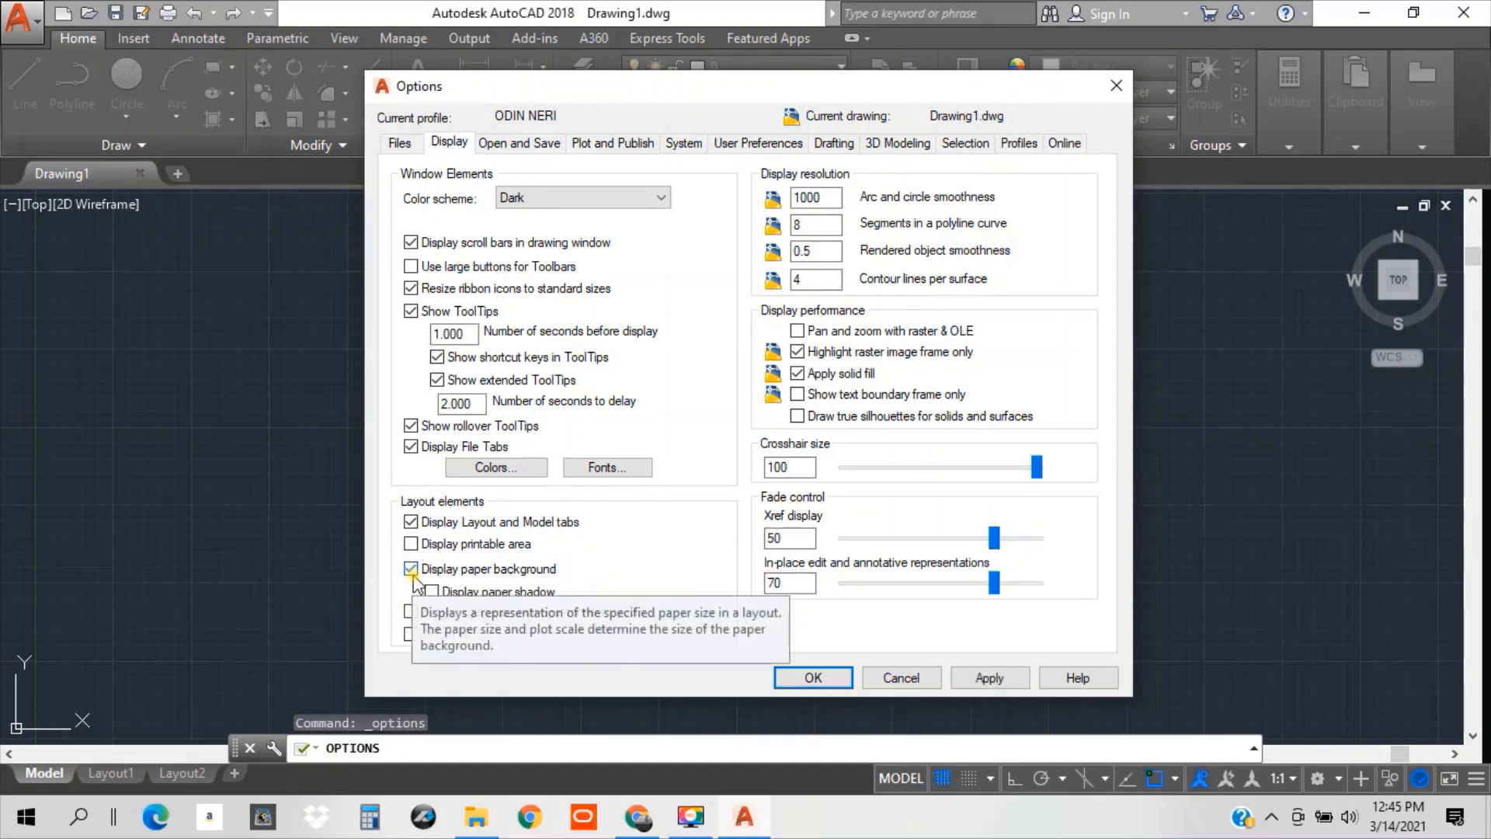
left_click(411, 570)
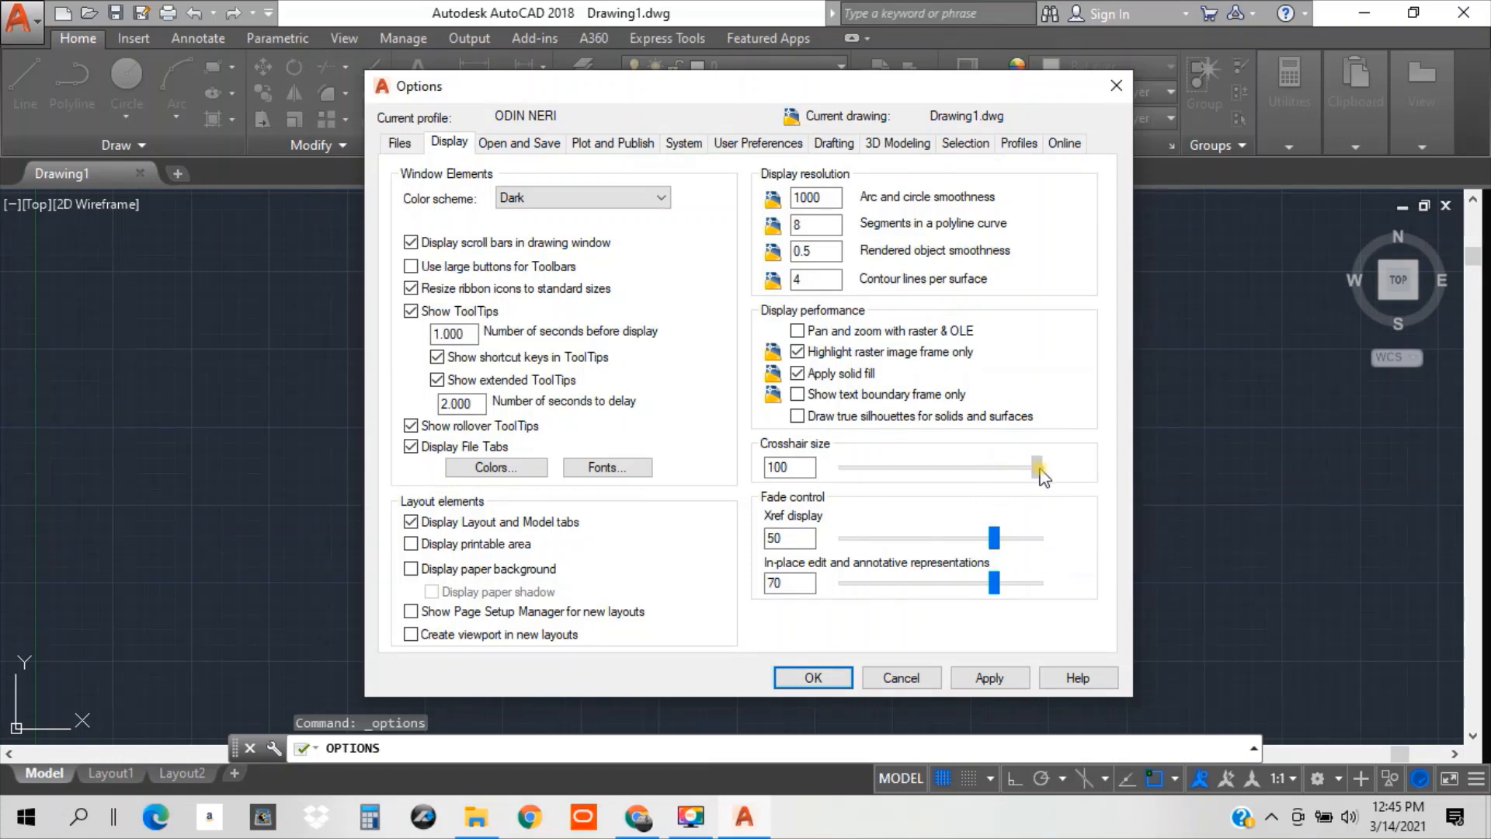
Set the crosshair size to 50, apply it and close the options.
left_click_drag(1041, 474, 940, 475)
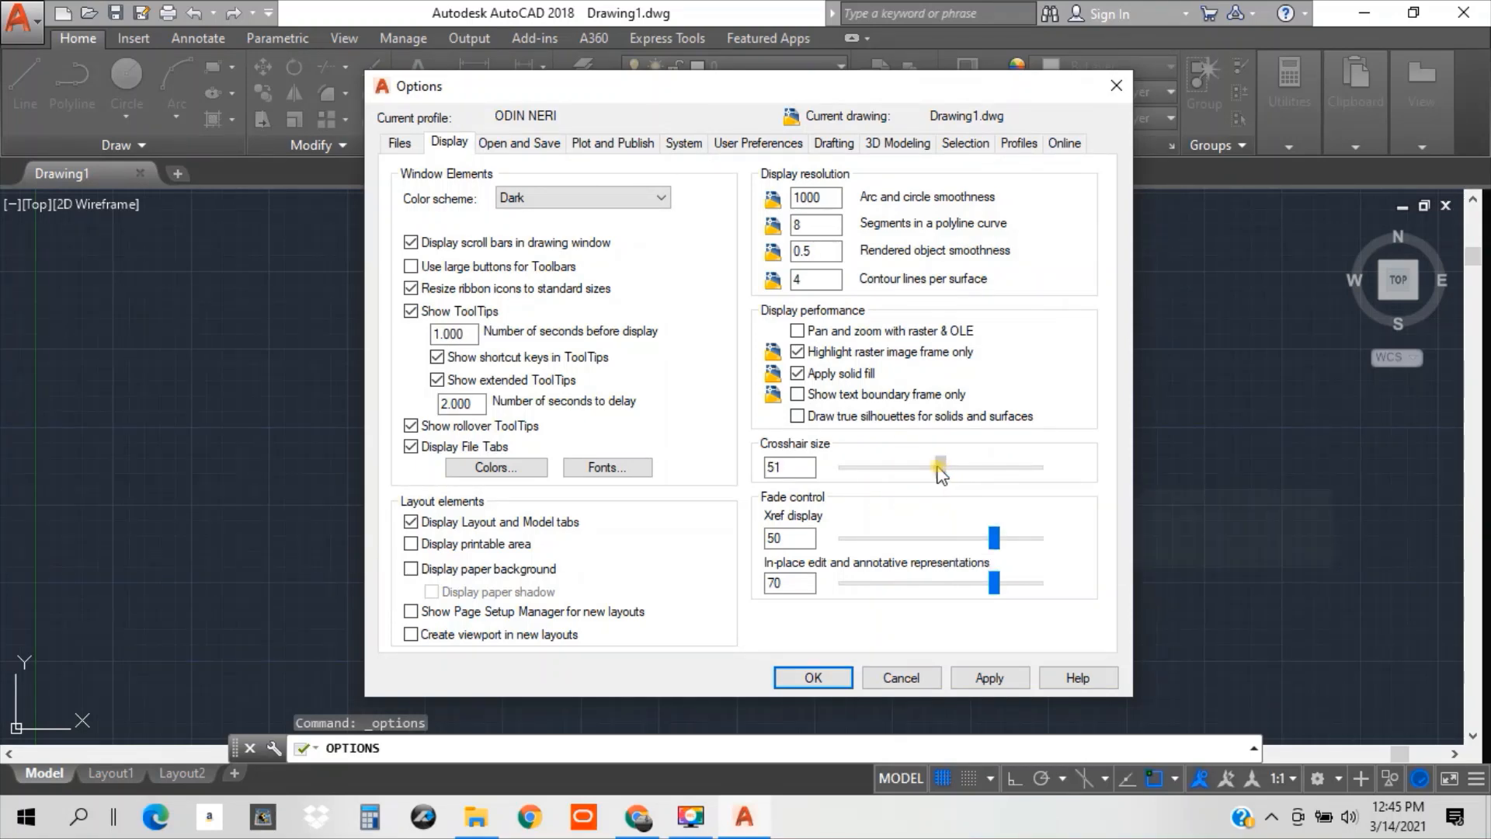
left_click(989, 679)
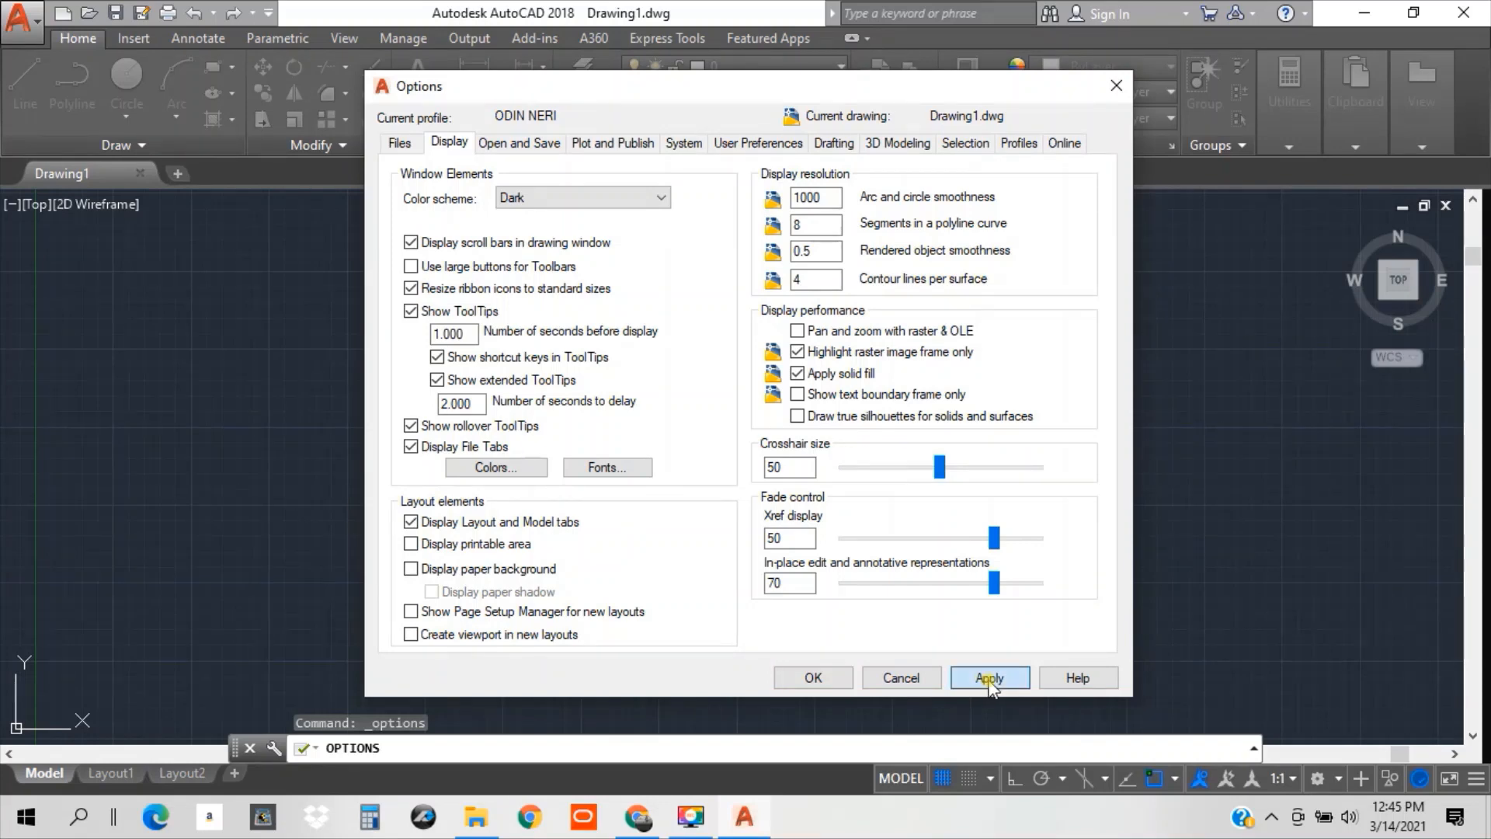
left_click(832, 676)
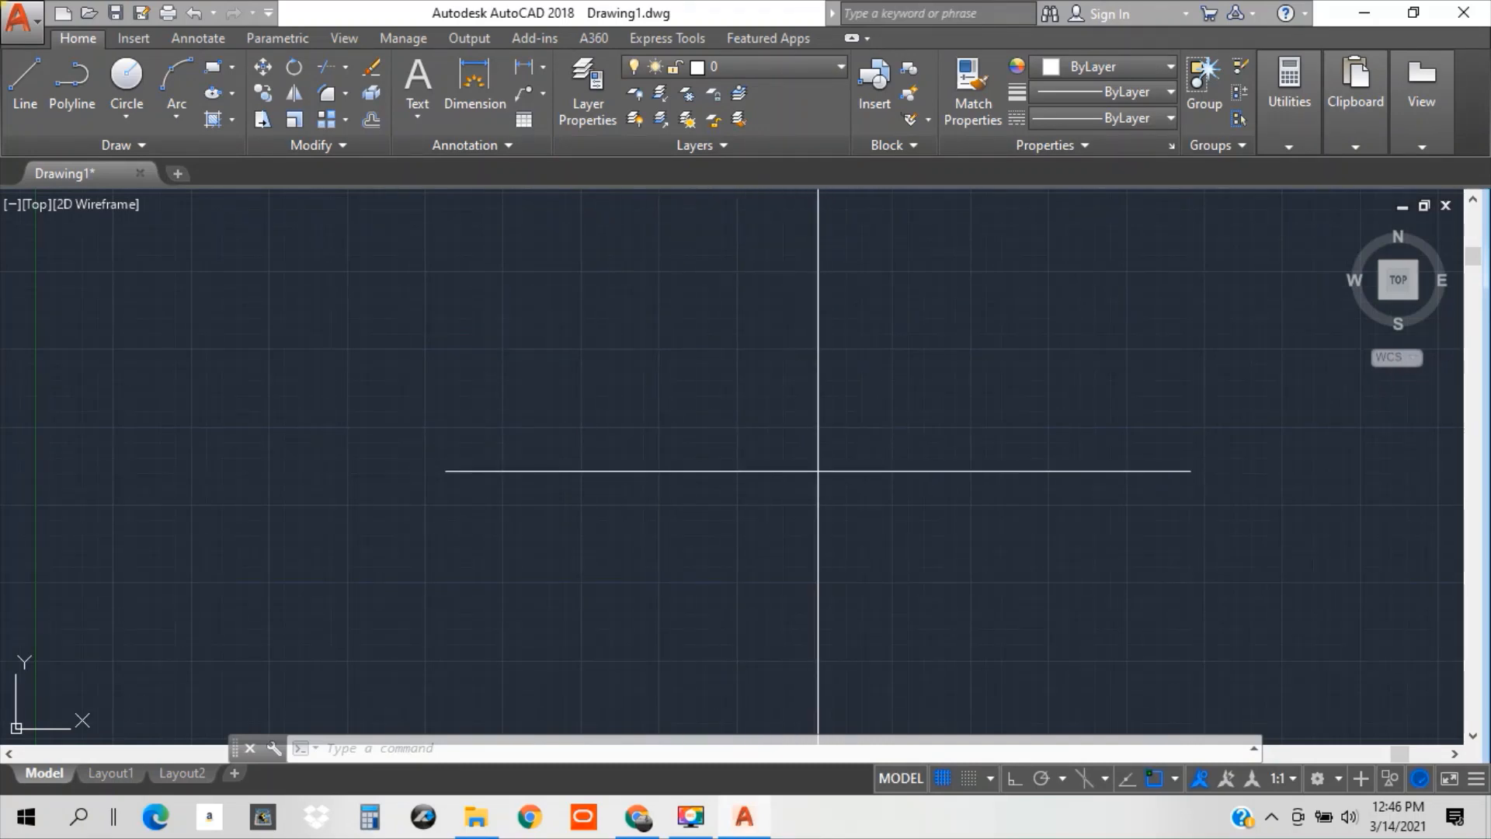
Reopen the options, set the crosshair size to 100, and apply the change.
right_click(793, 458)
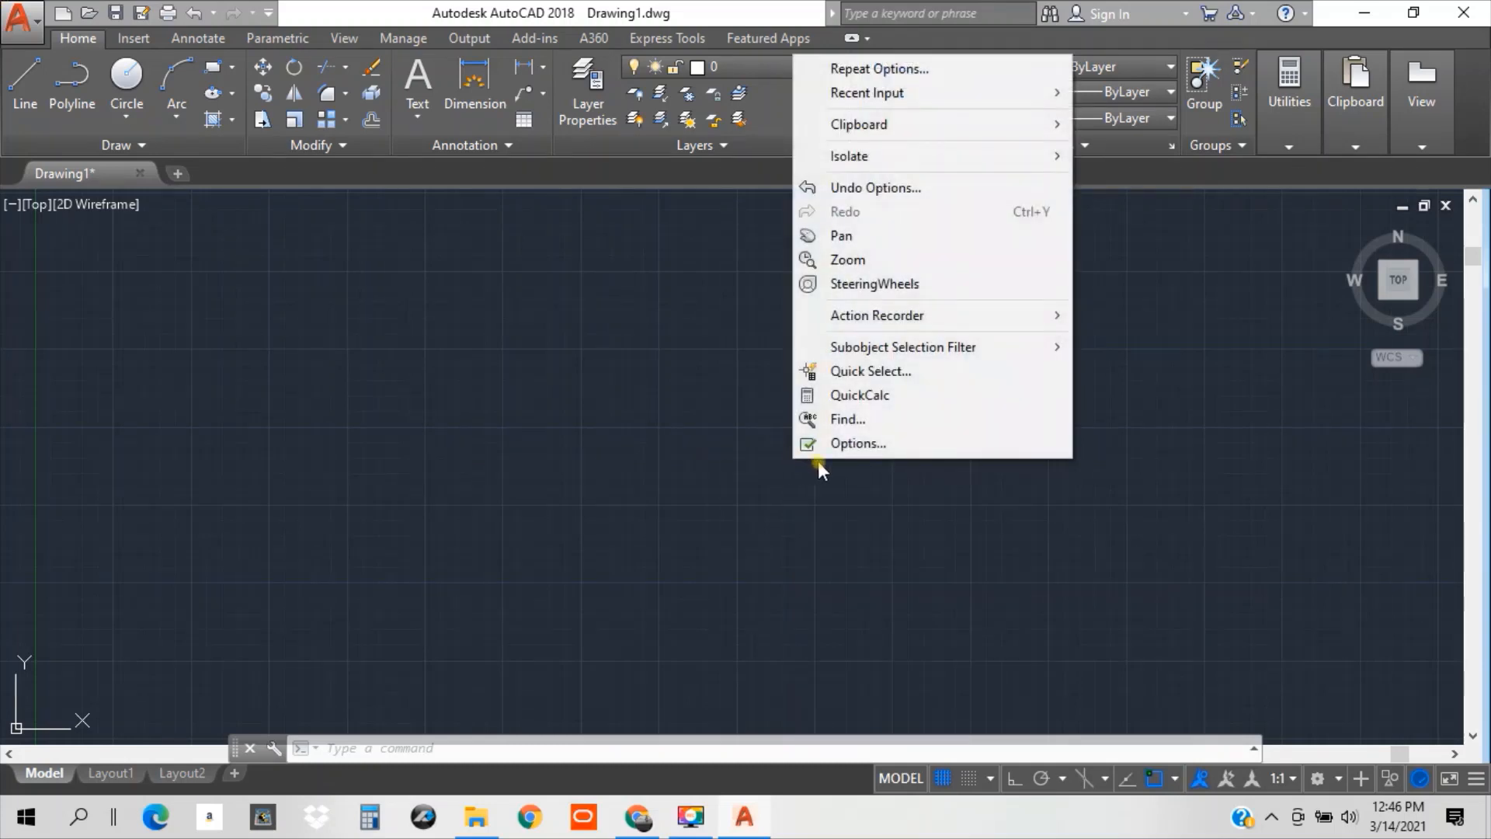
left_click(850, 448)
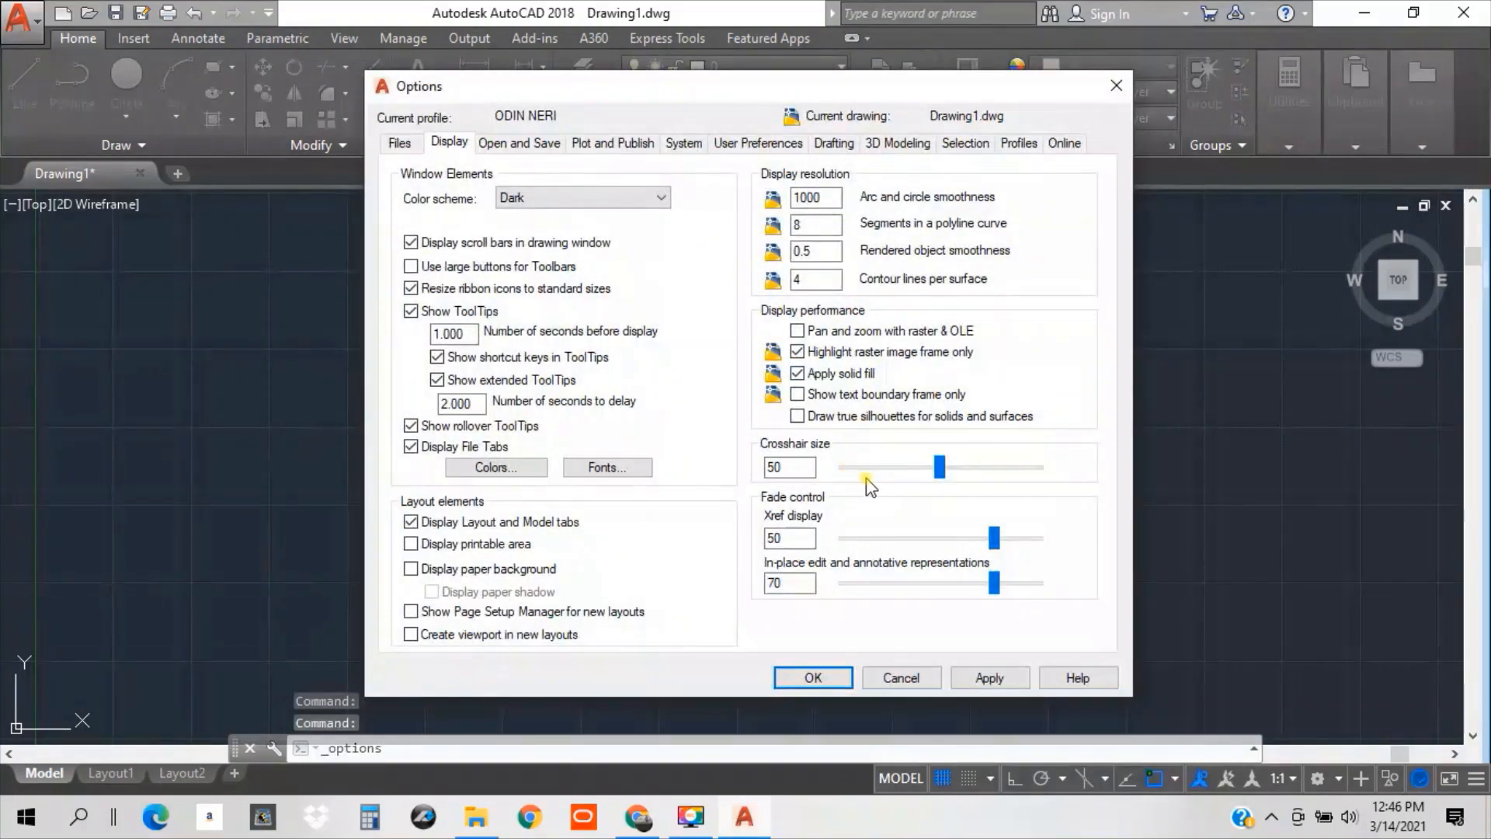
left_click_drag(939, 466, 1060, 483)
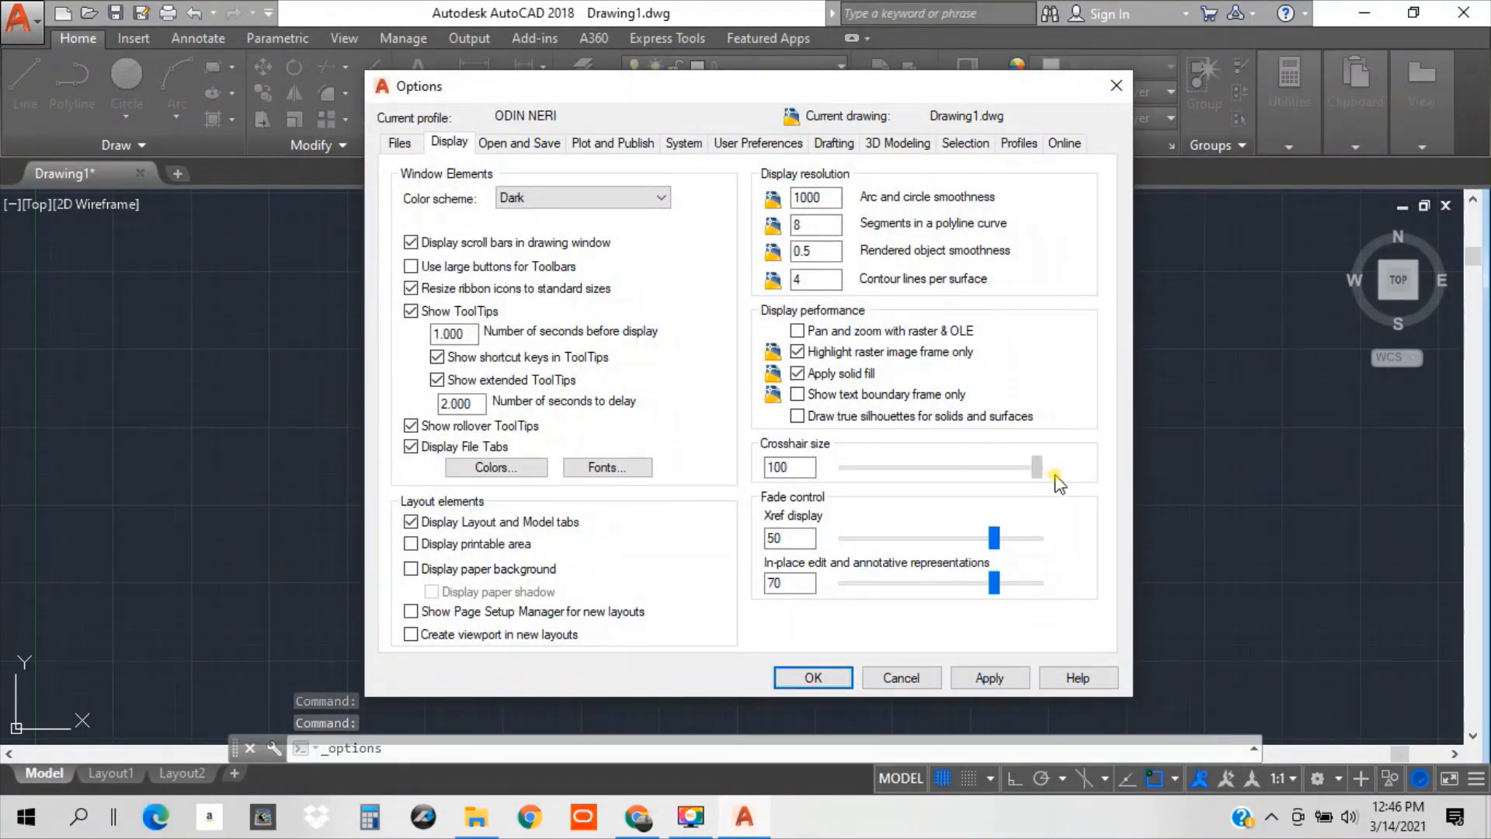
left_click(966, 675)
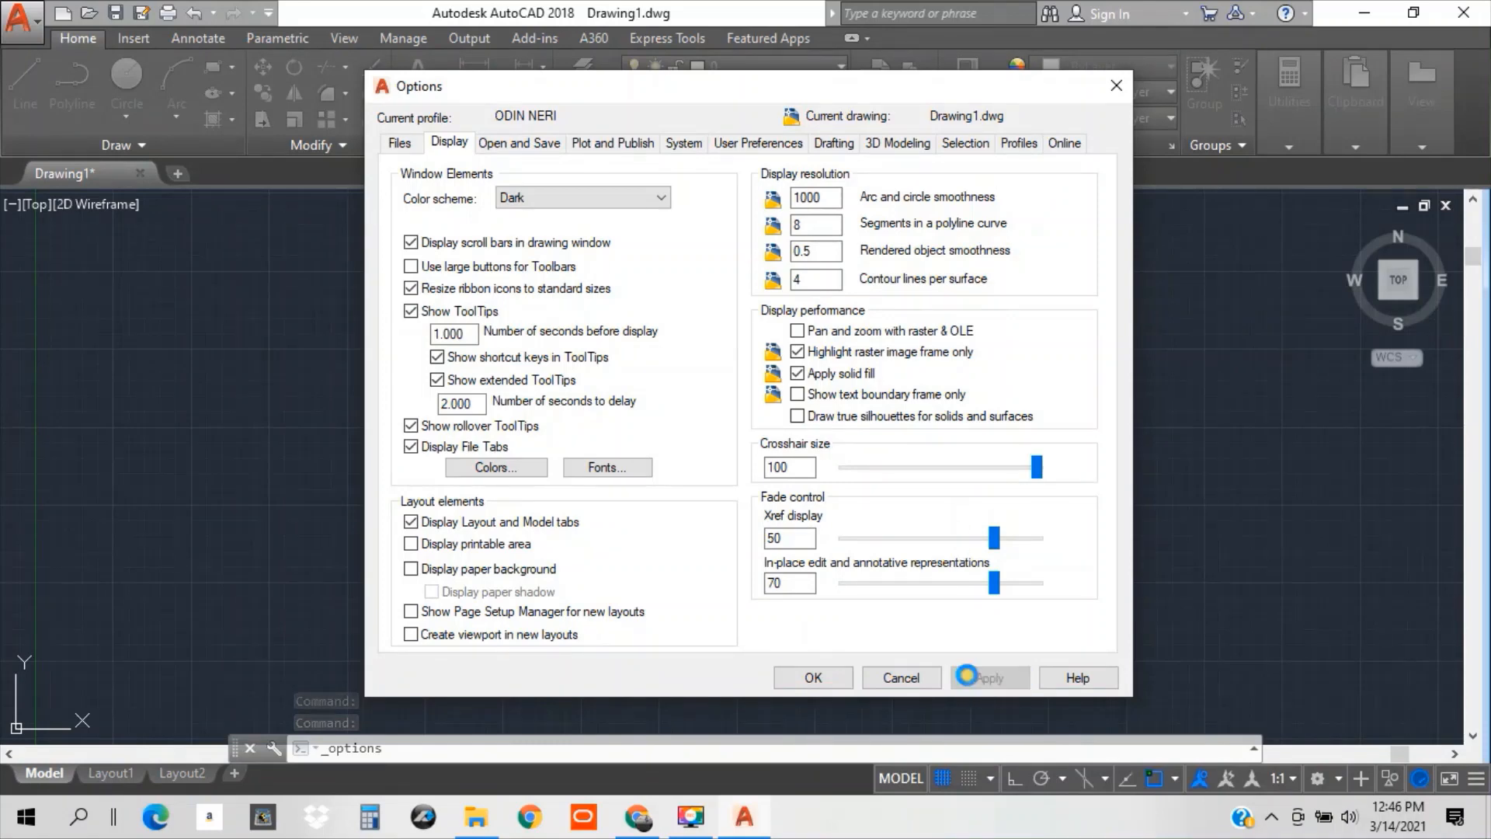
left_click(826, 680)
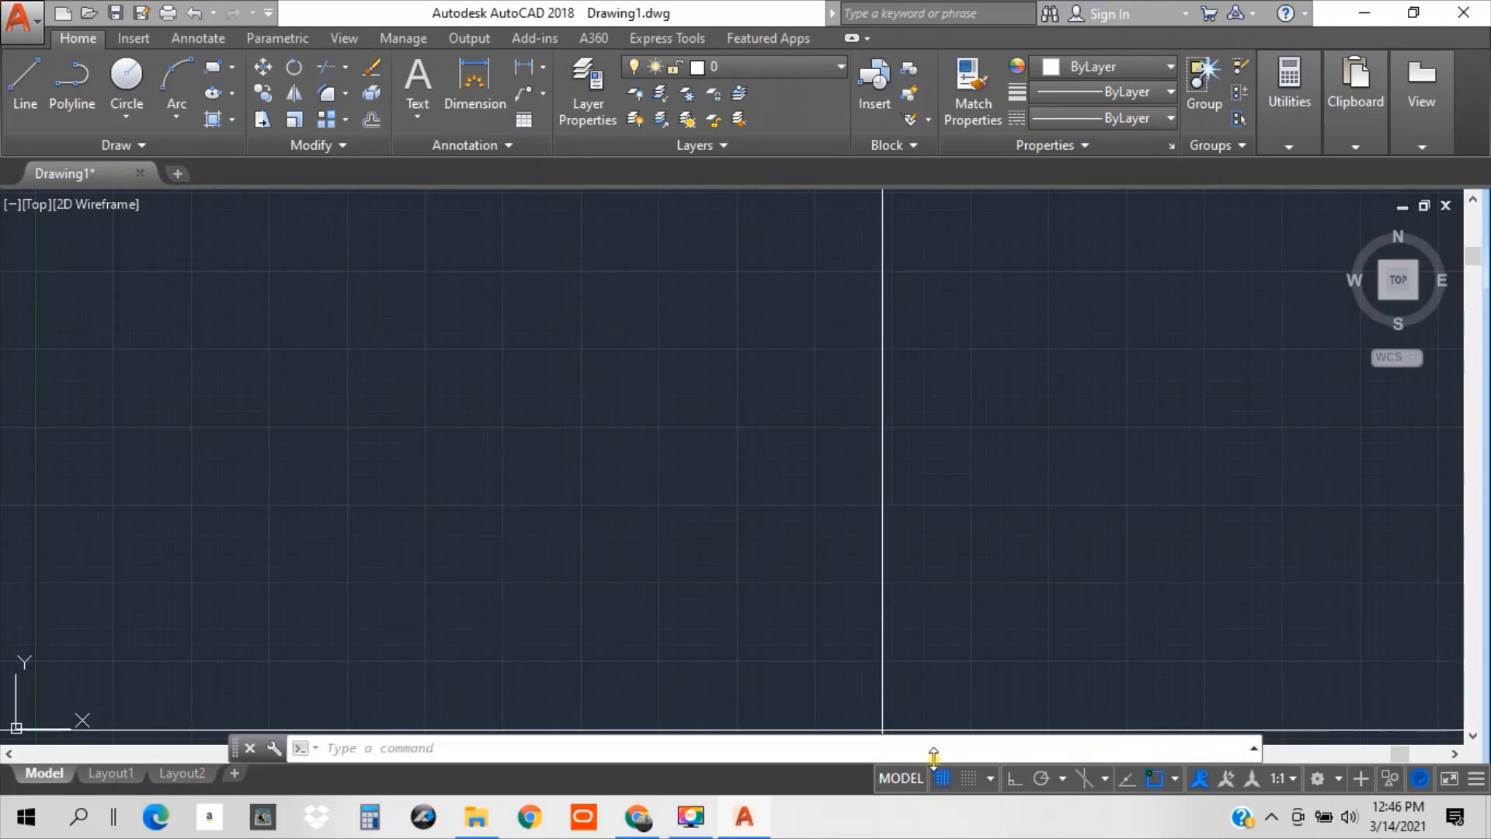
Turn off the grid display in the drawing area.
left_click(944, 780)
left_click(943, 780)
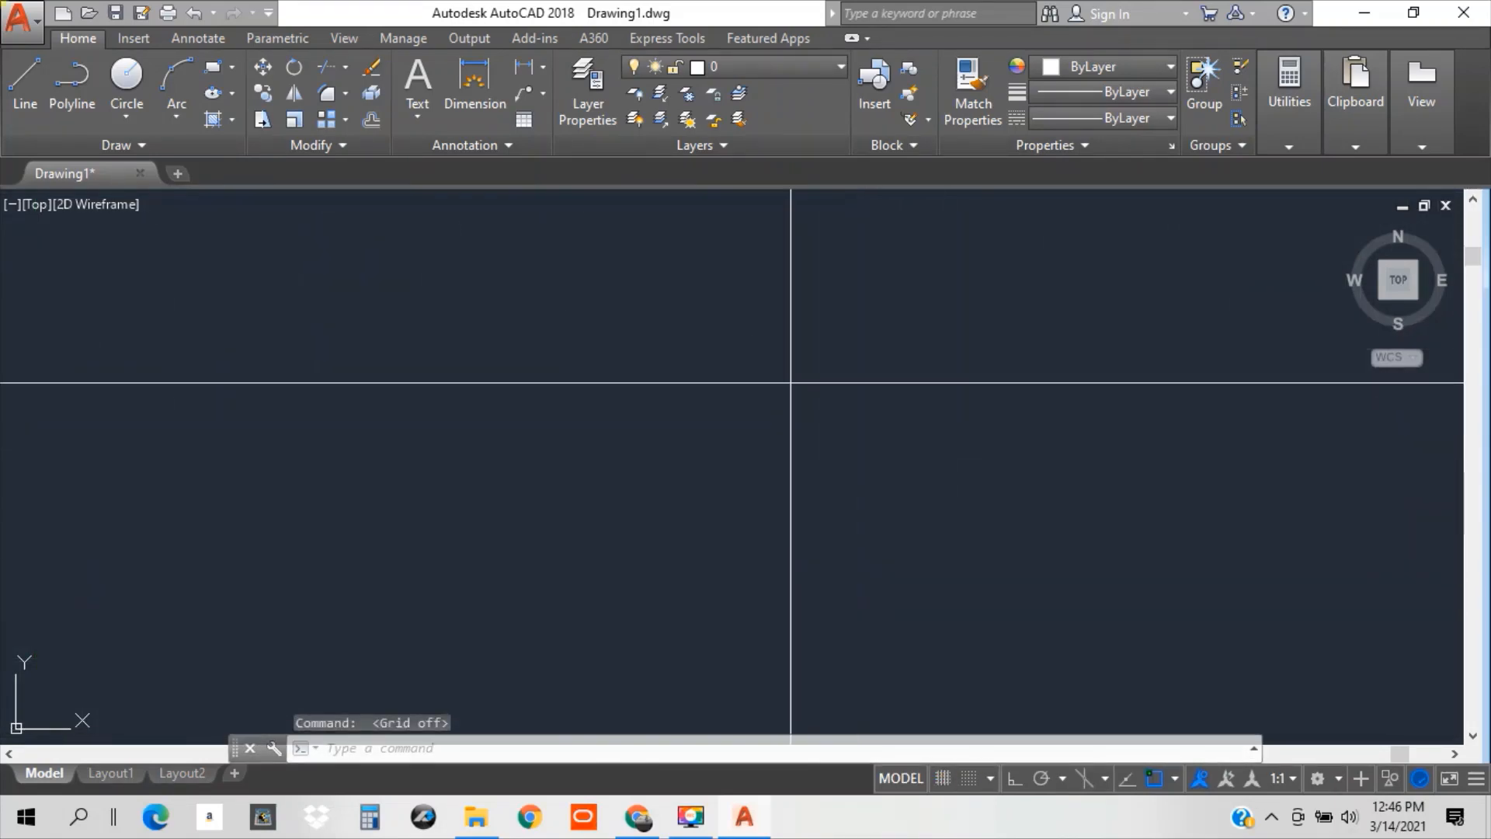
Set the Xref display fade to 80 in the display options and apply it.
right_click(839, 557)
left_click(869, 433)
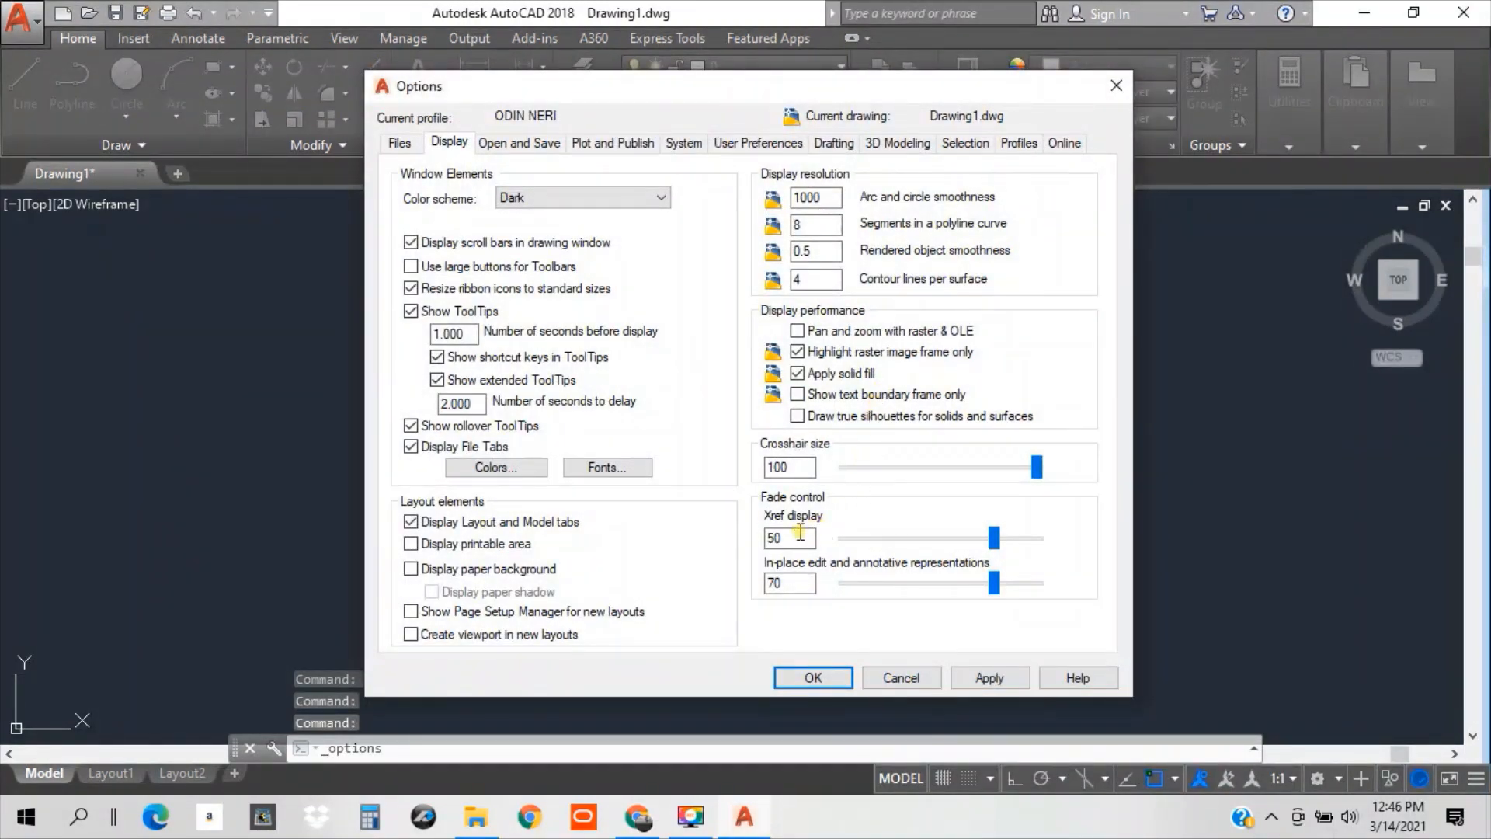
left_click(800, 536)
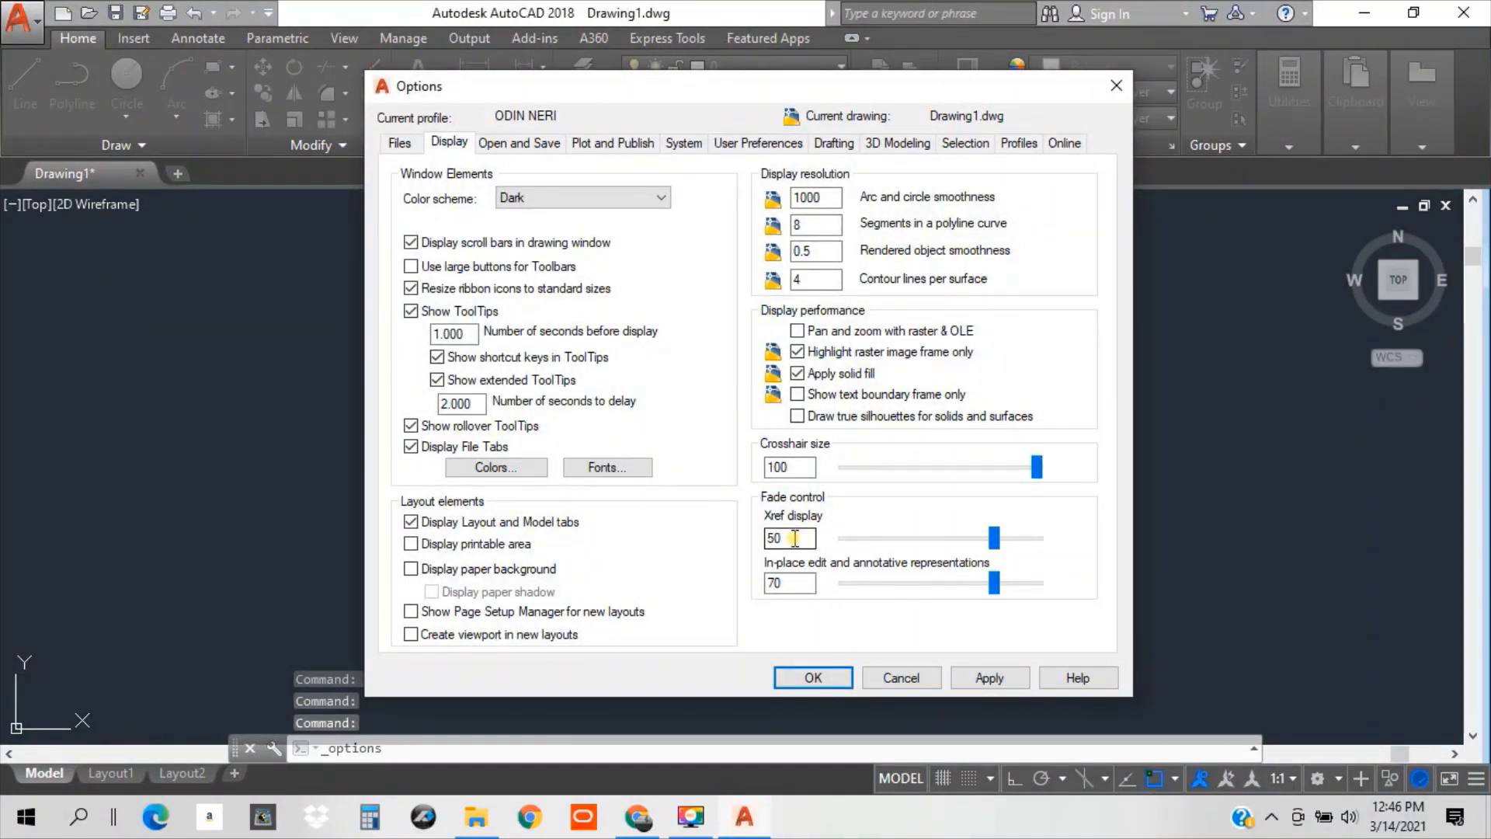
double_click(798, 536)
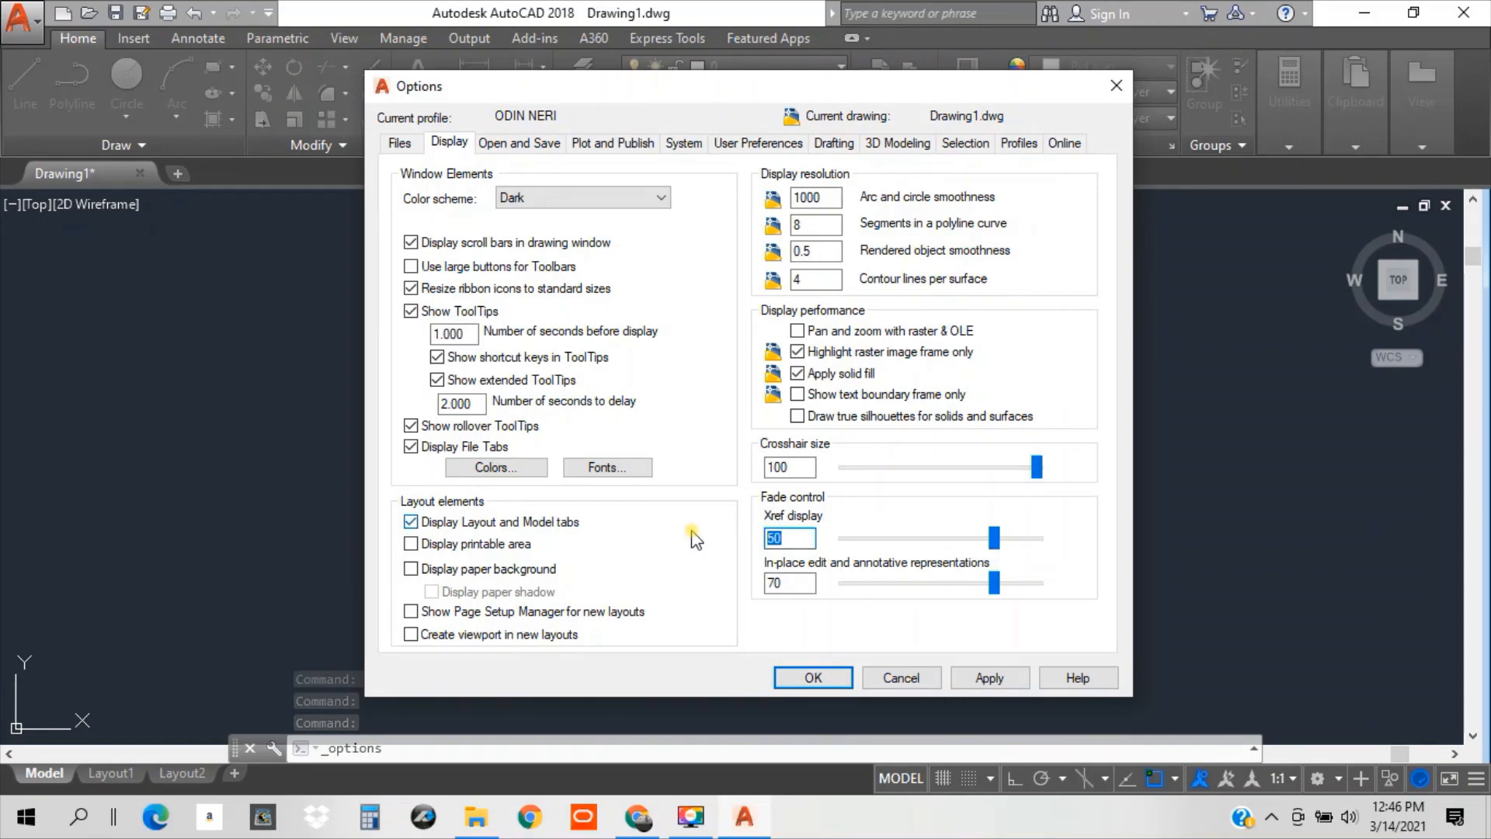
type("80")
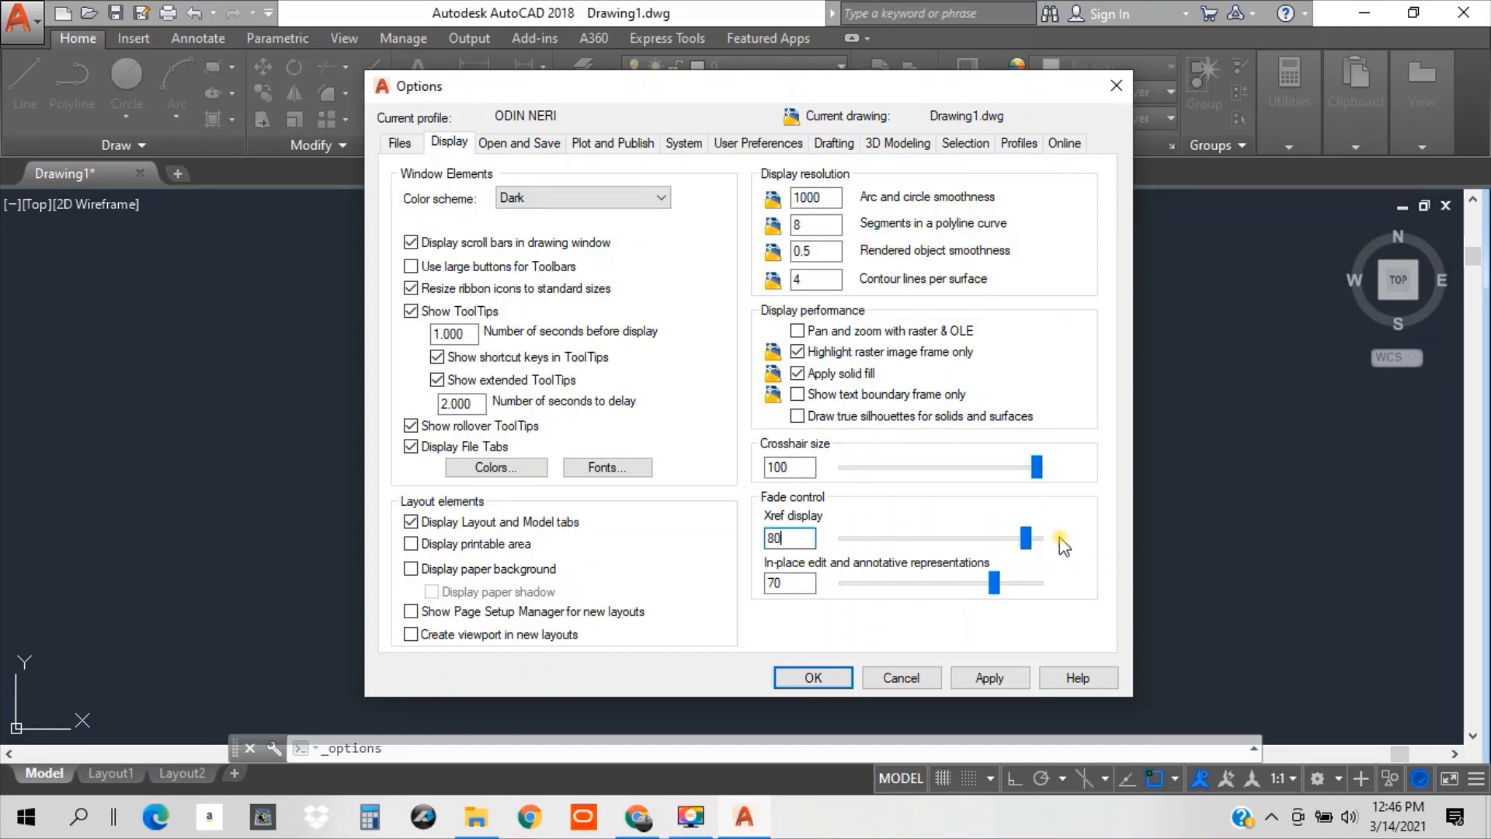
left_click(991, 681)
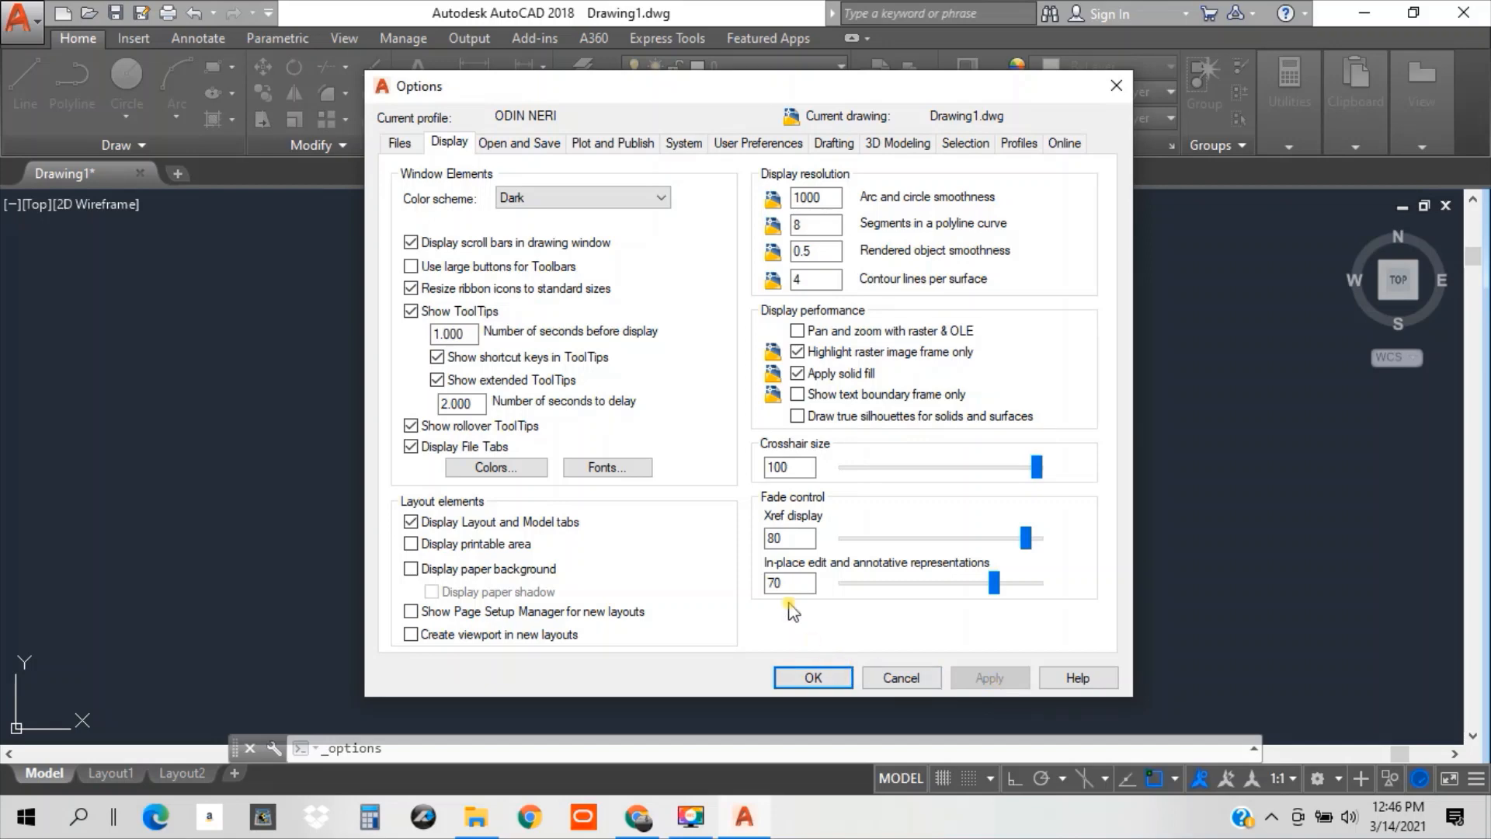
Set the default file save format to AutoCAD 2000/LT2000 Drawing (*.dwg).
left_click(519, 145)
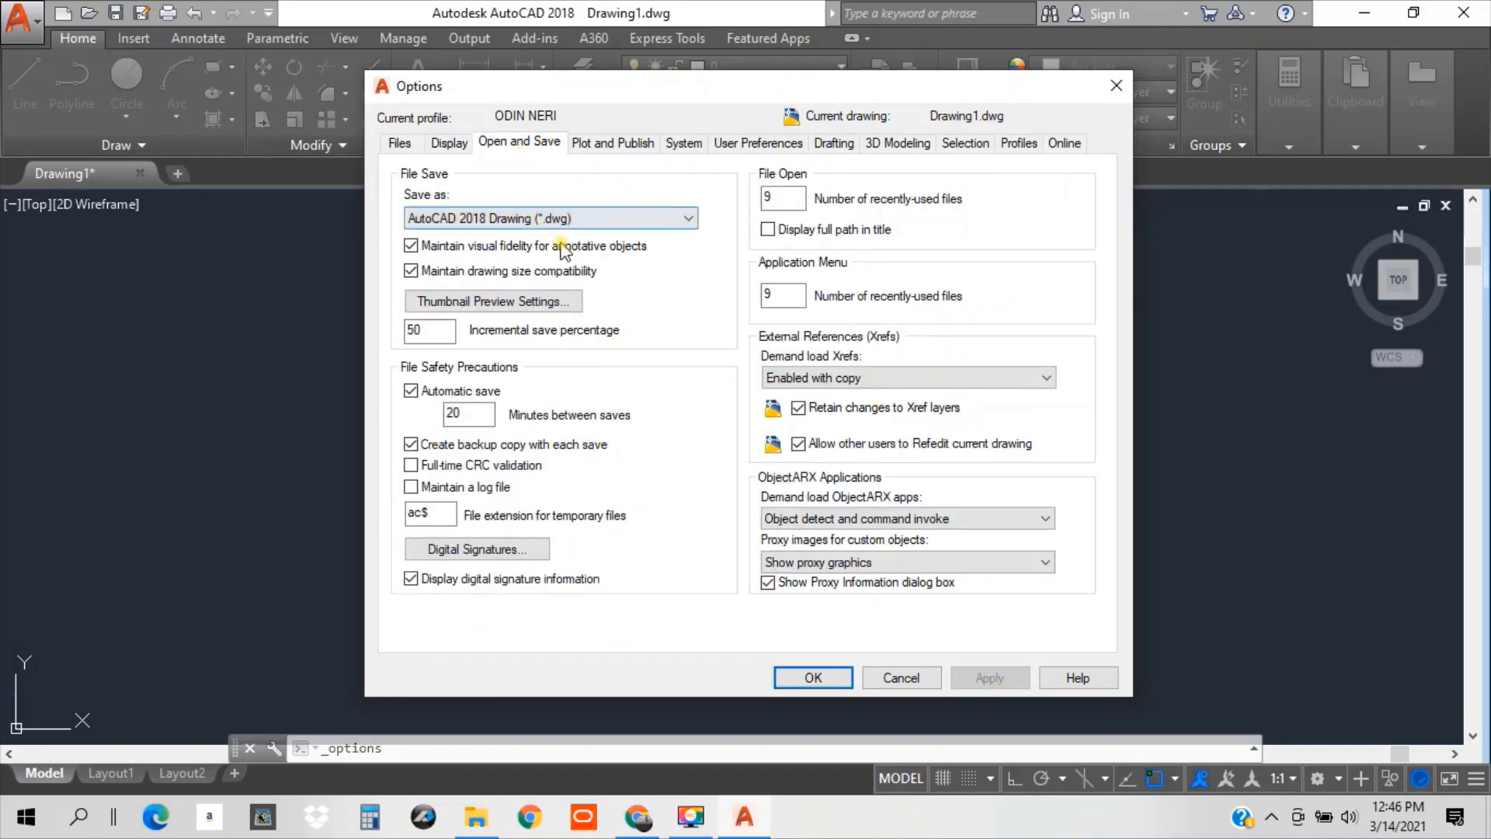
left_click(689, 220)
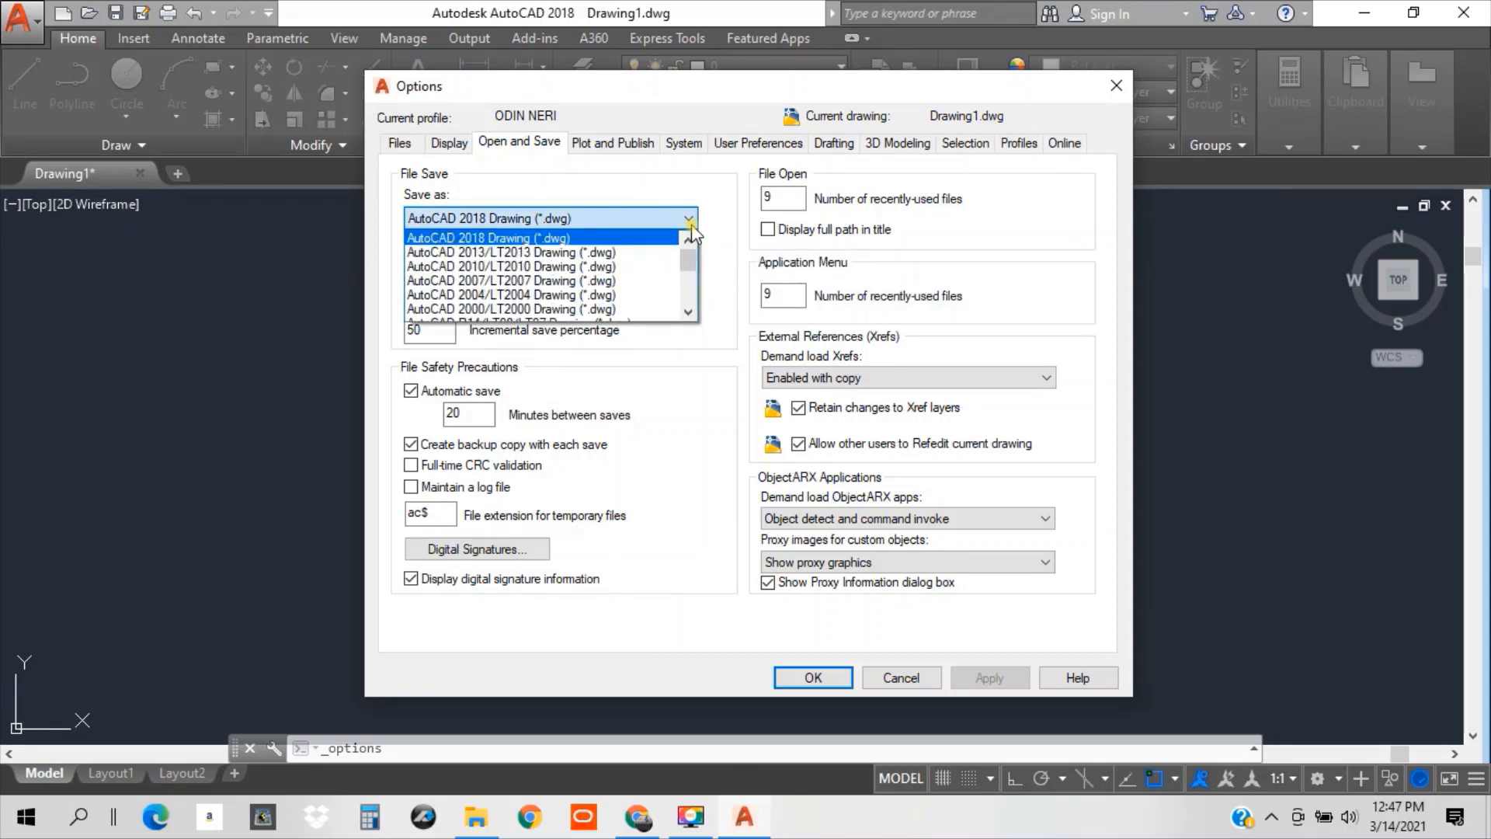
left_click(616, 310)
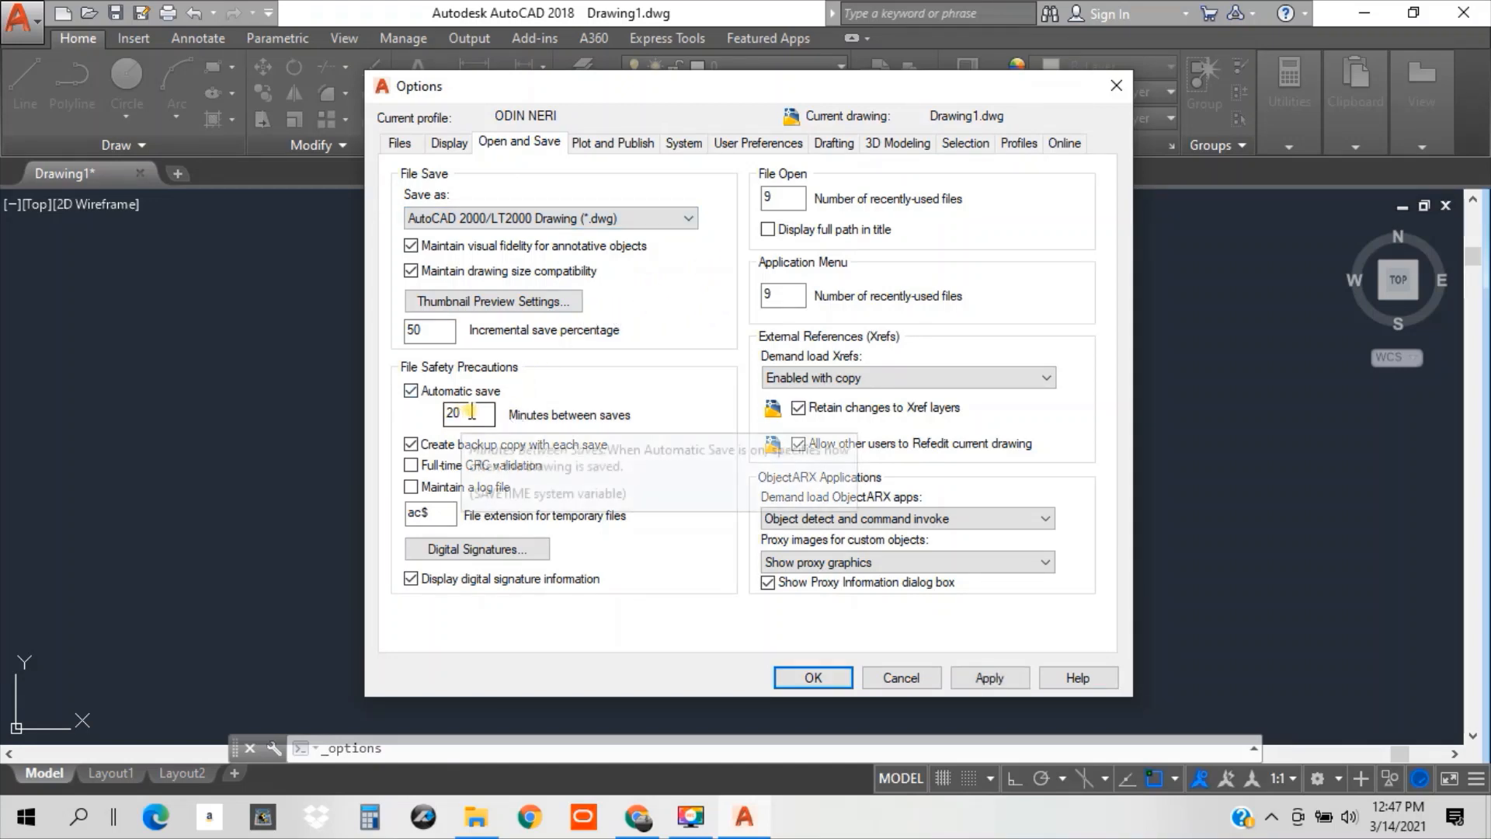
Set the automatic save interval to 10 minutes between saves and apply the change.
left_click_drag(468, 412, 442, 414)
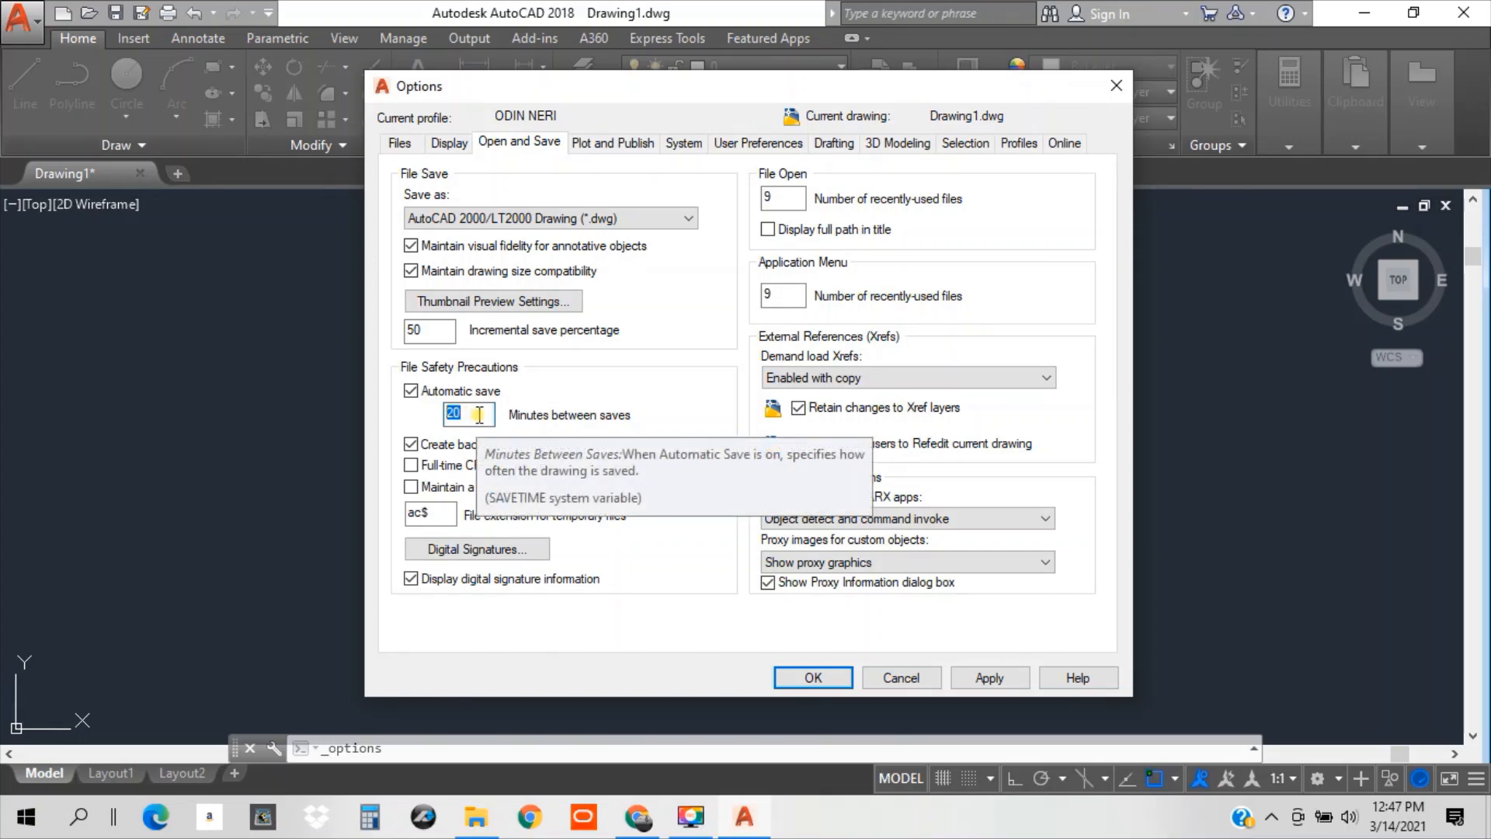
type("10")
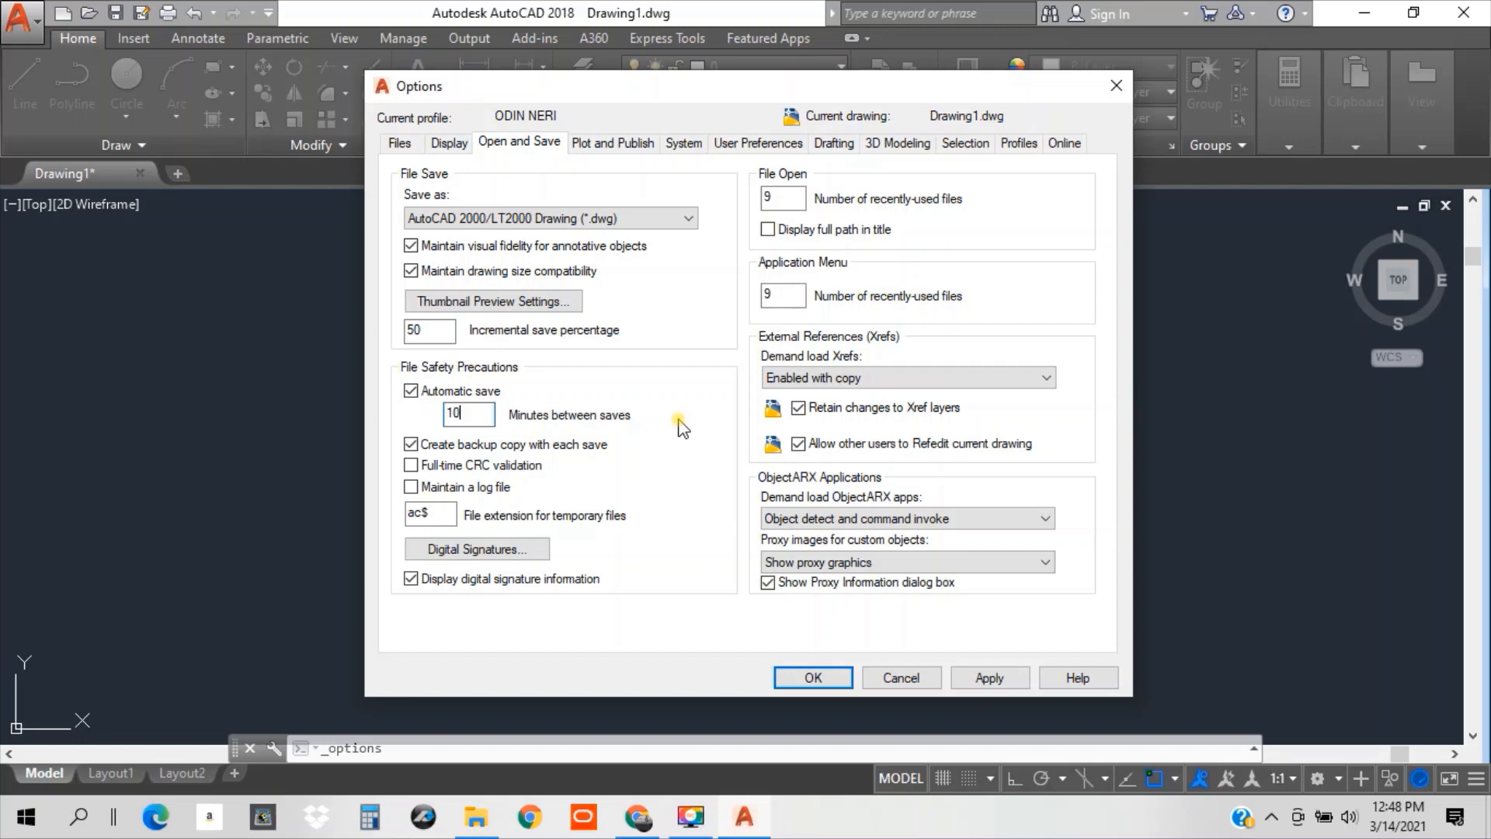
left_click(1009, 676)
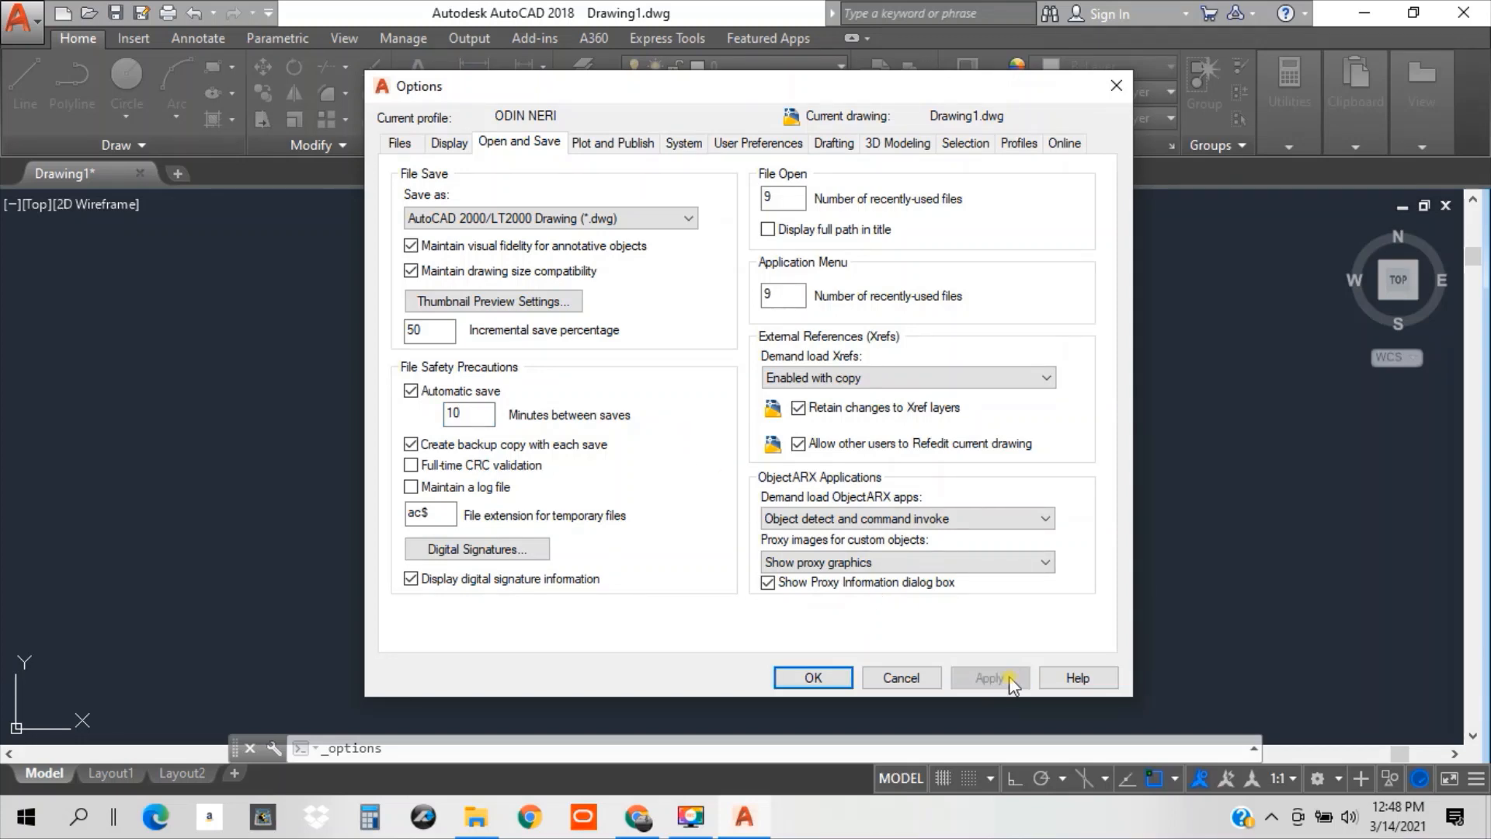
left_click(793, 195)
left_click(450, 144)
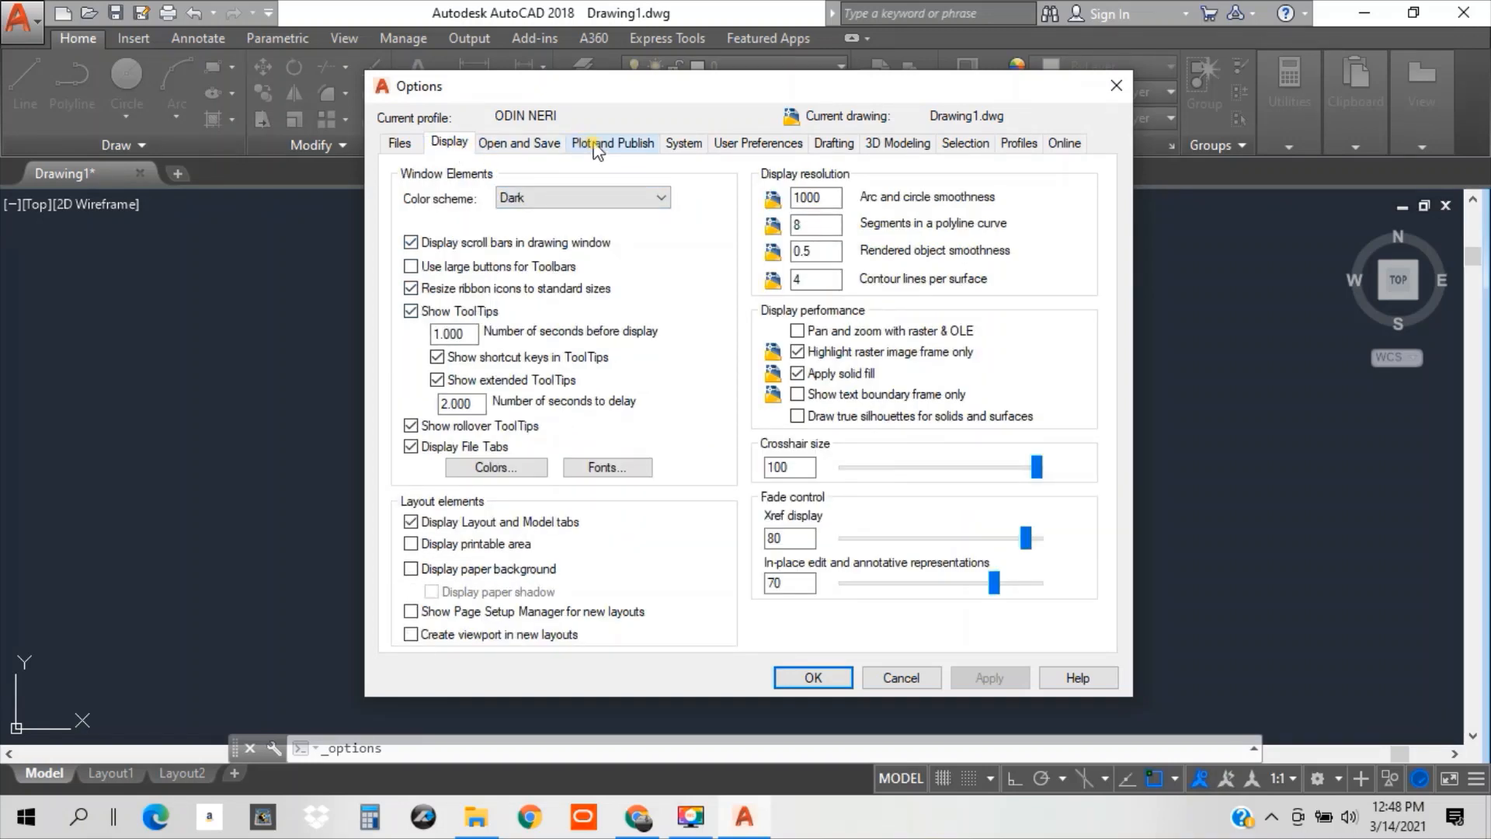
left_click(519, 144)
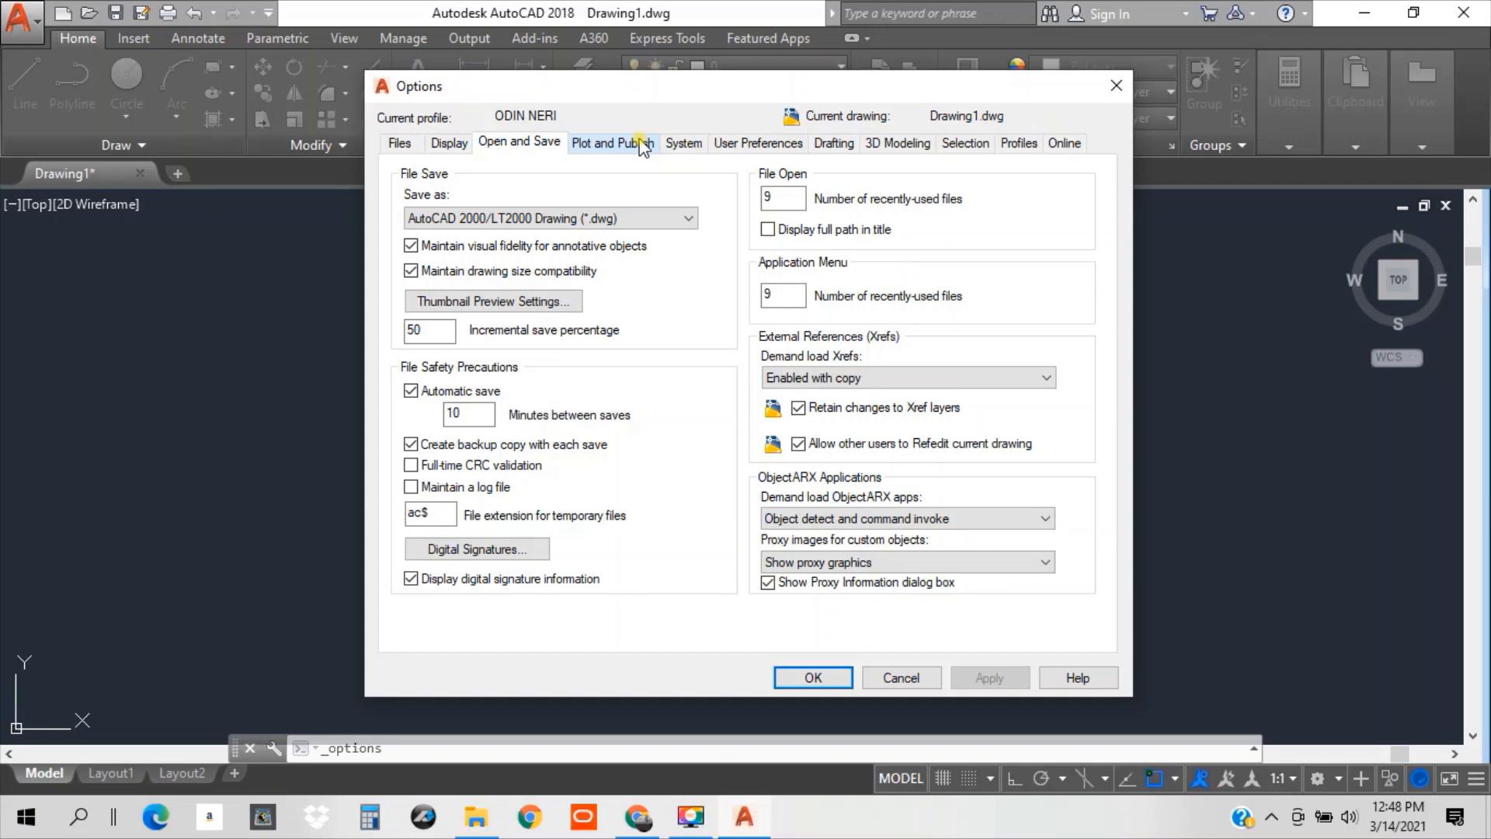
Set the default output device for plotting new drawings to DWG To PDF.pc3.
left_click(641, 145)
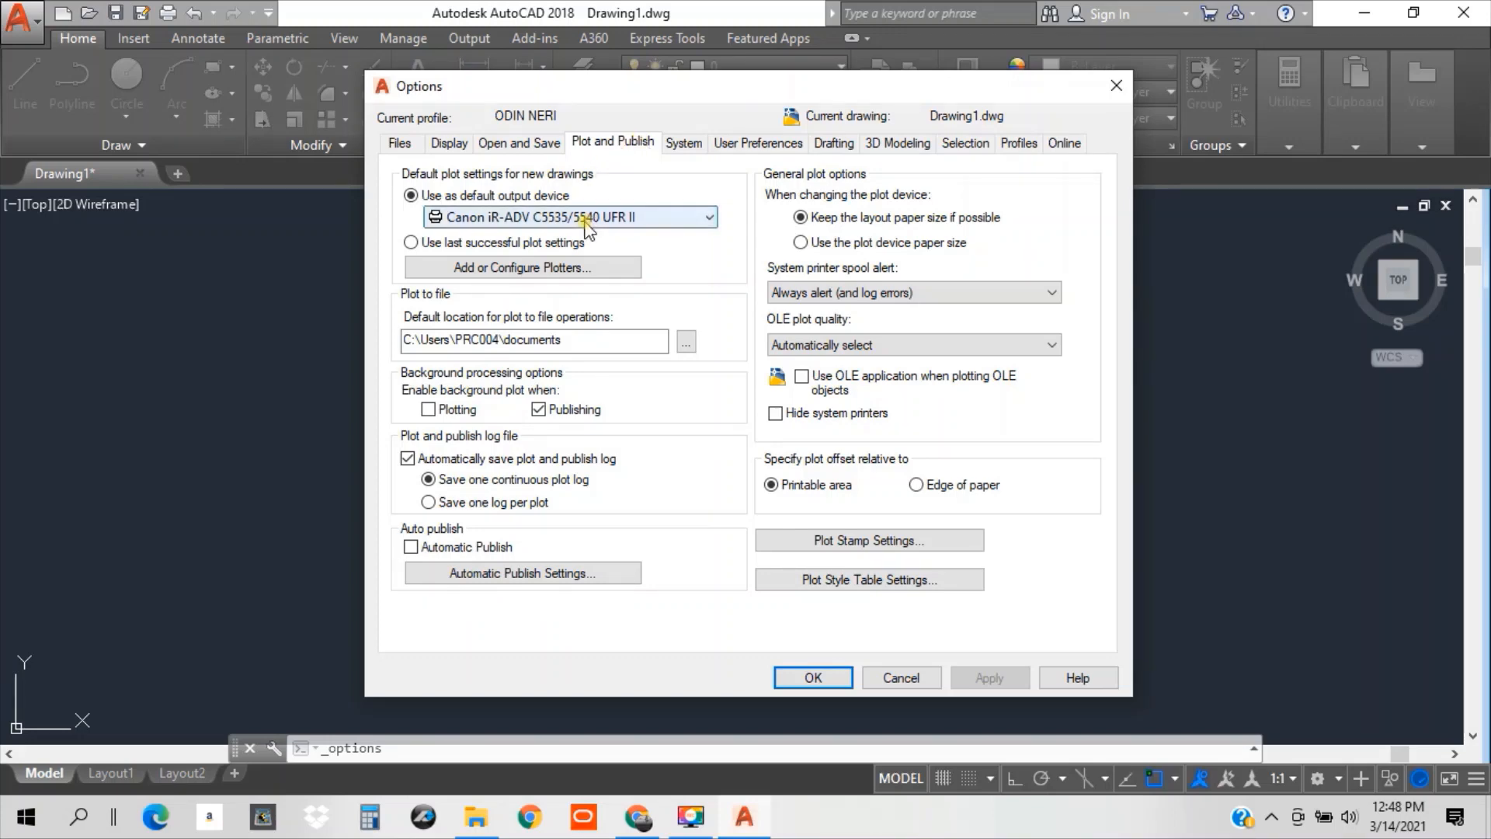
left_click(709, 220)
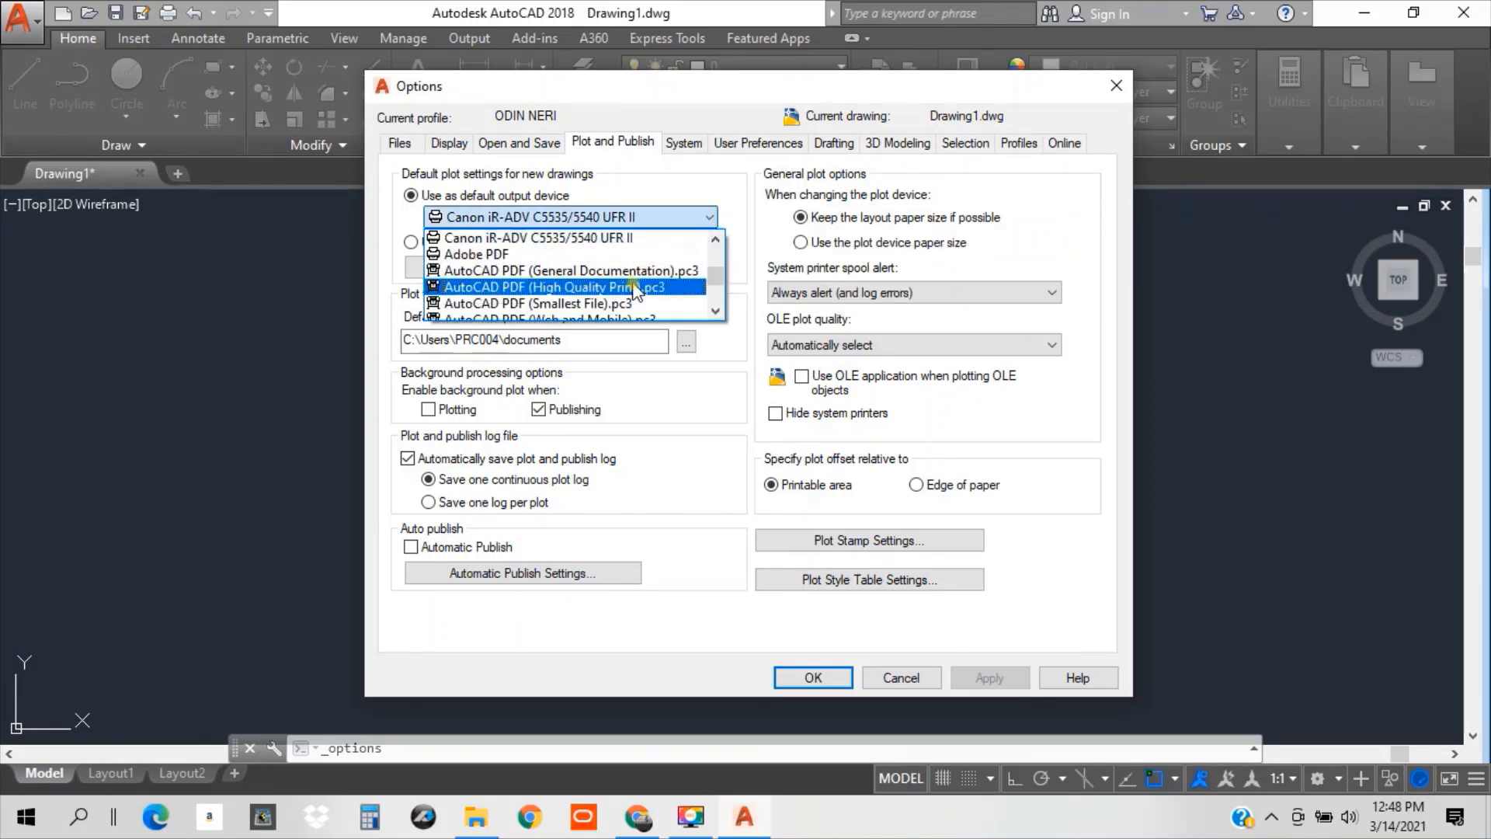
scroll(637, 289, "down", 1)
scroll(624, 299, "down", 1)
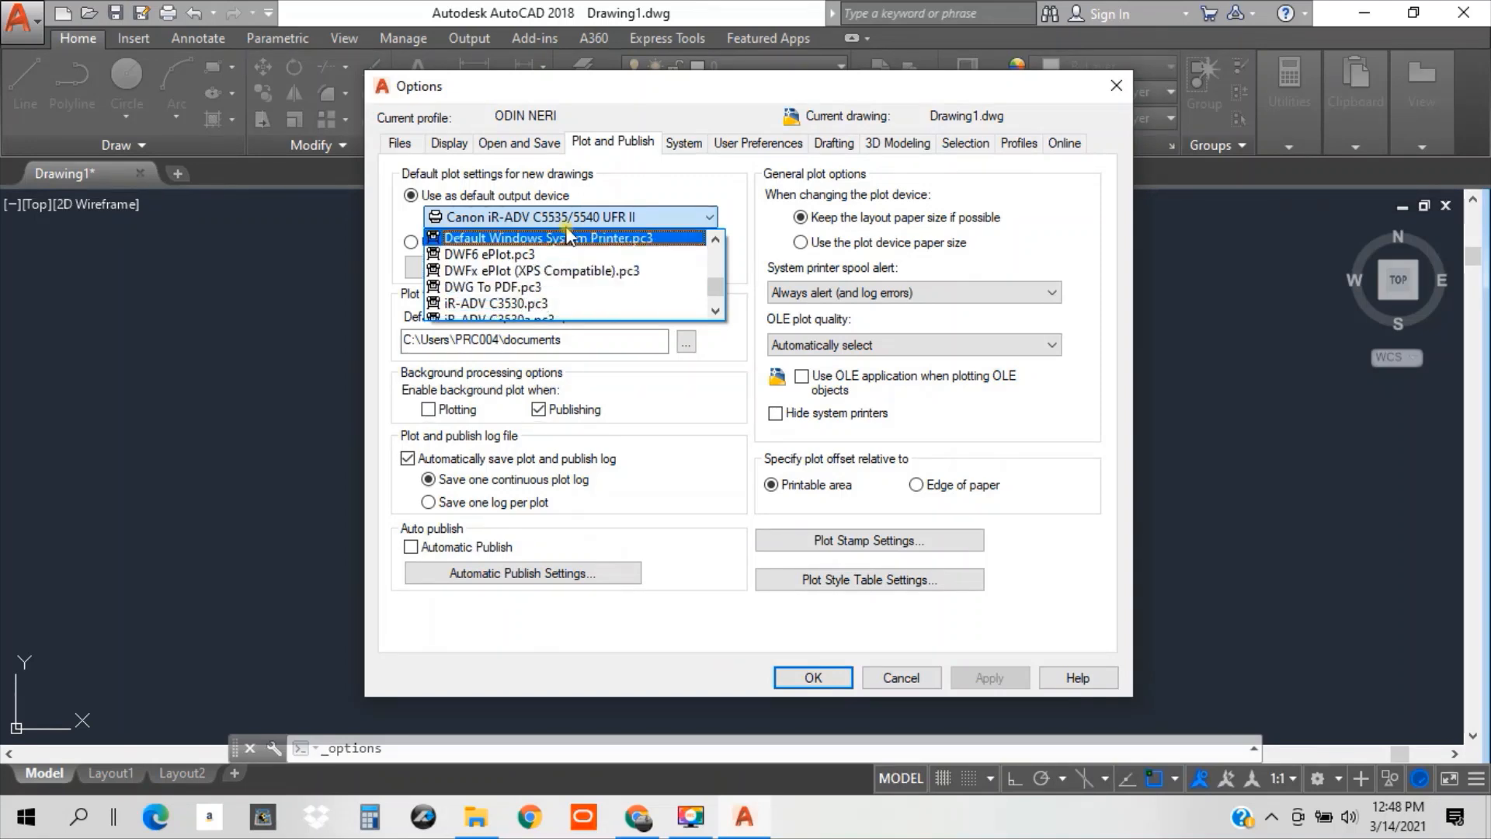
left_click(552, 289)
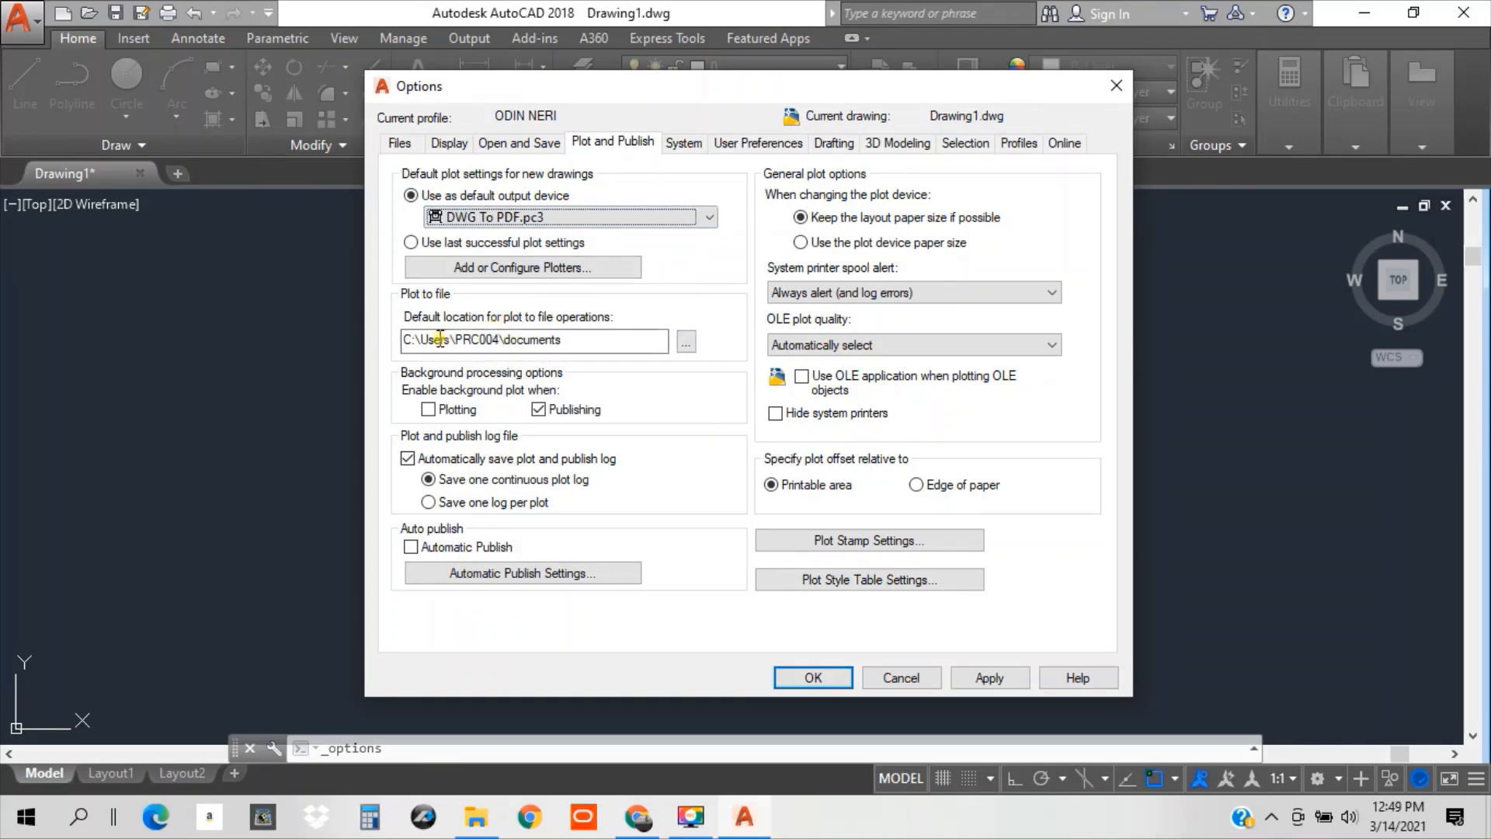
Set the default plot-to-file location to the PRINTS folder in 1.0 LIBRARY of the desktop's ONLINE TUTORIALS, 2.0 SECOND TUTORIAL SERIES, and apply it.
left_click(687, 343)
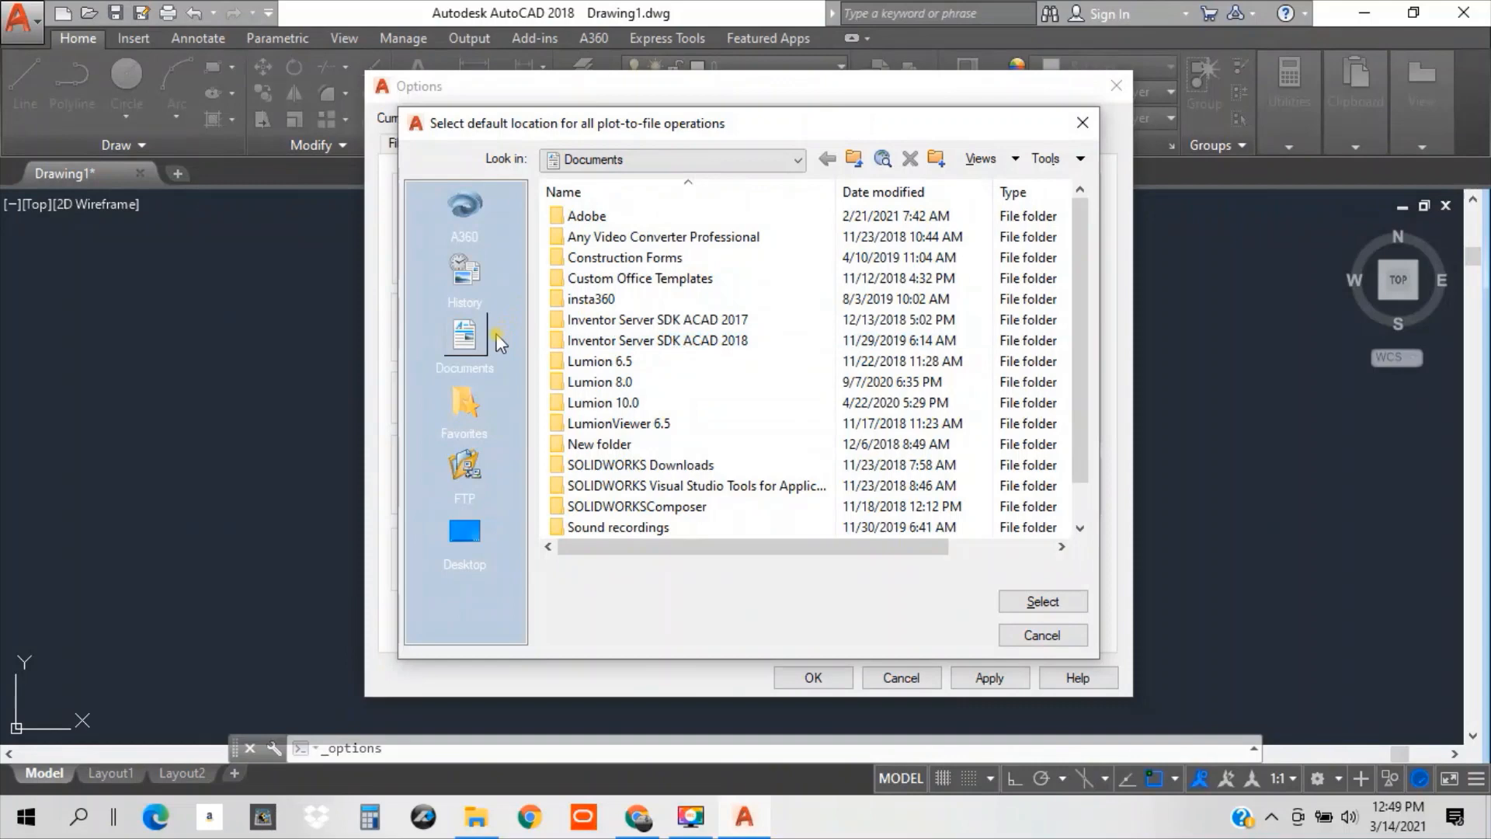
left_click(465, 533)
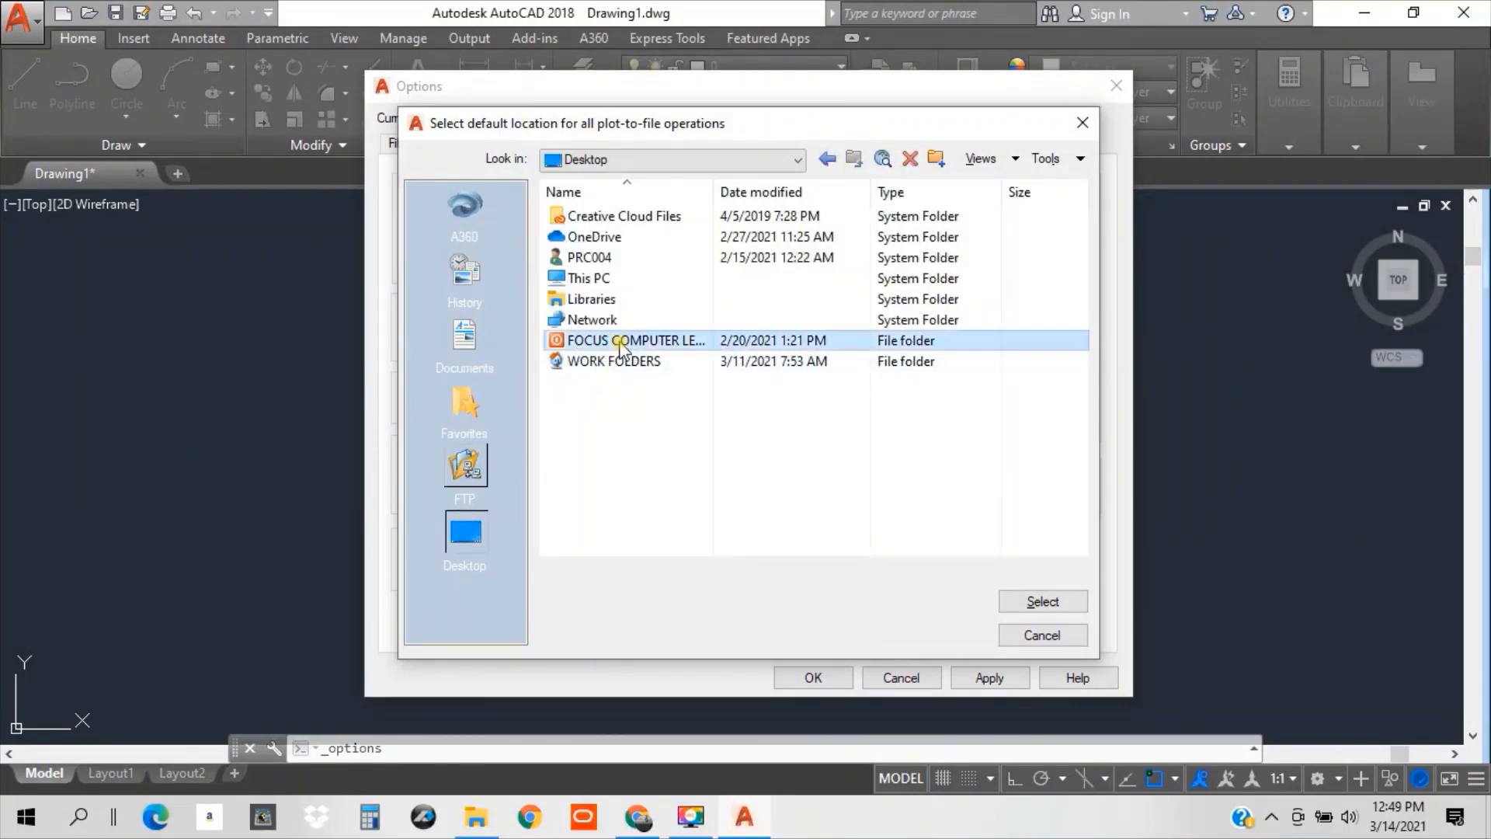
double_click(619, 340)
double_click(619, 218)
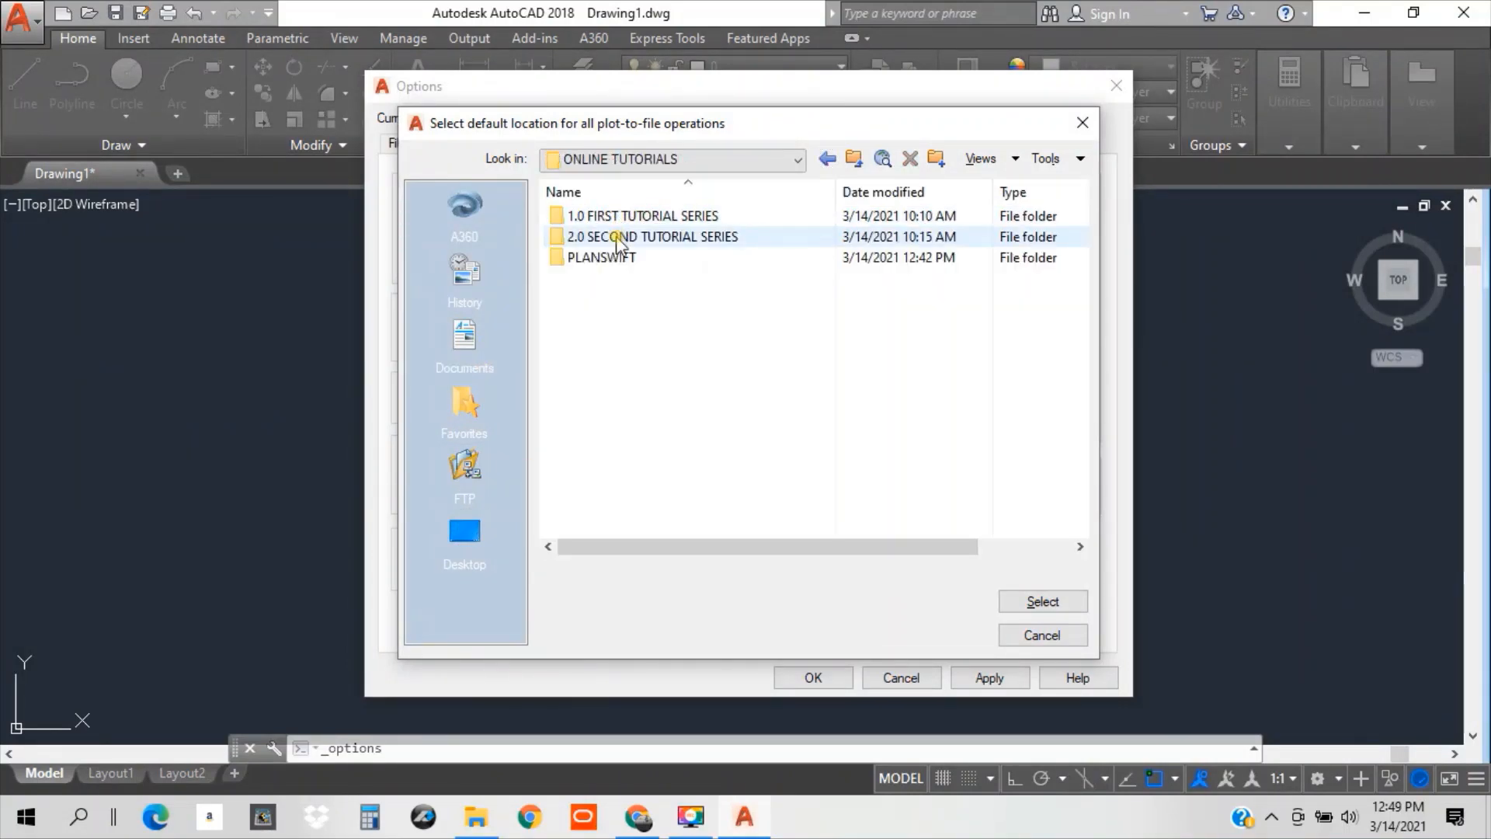
double_click(666, 239)
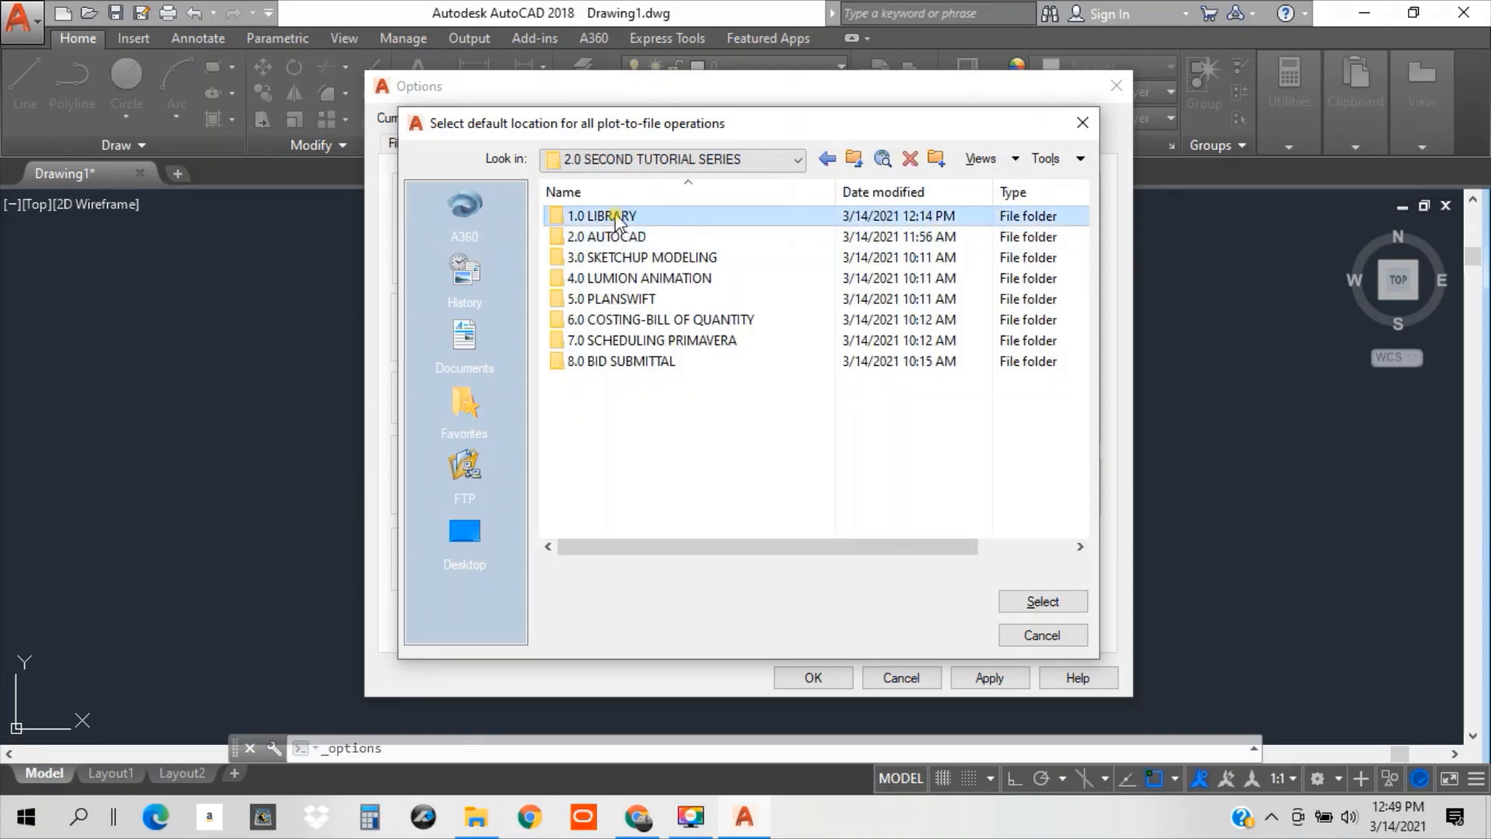
double_click(618, 217)
double_click(603, 238)
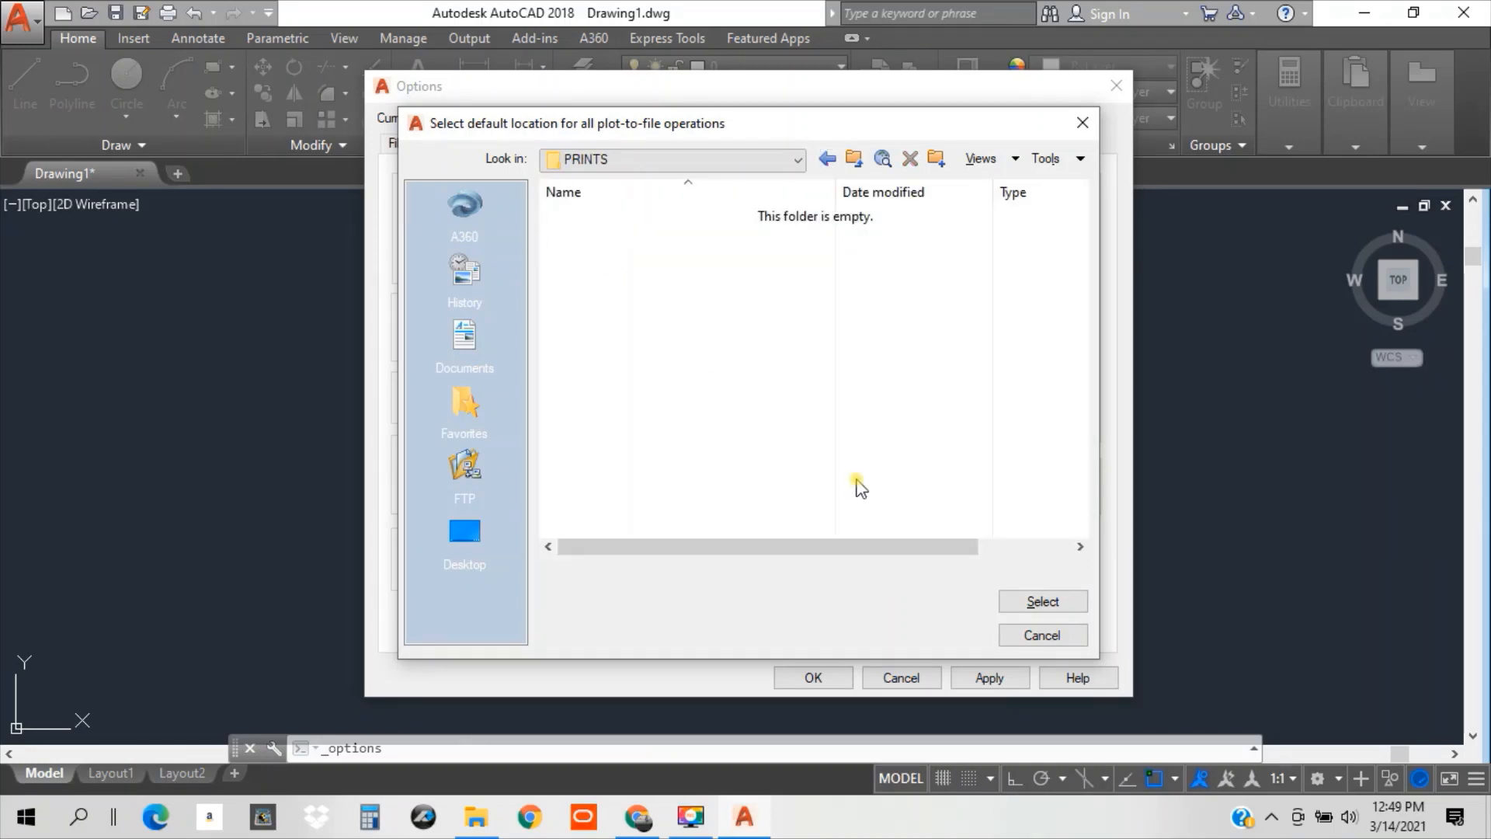
left_click(1042, 602)
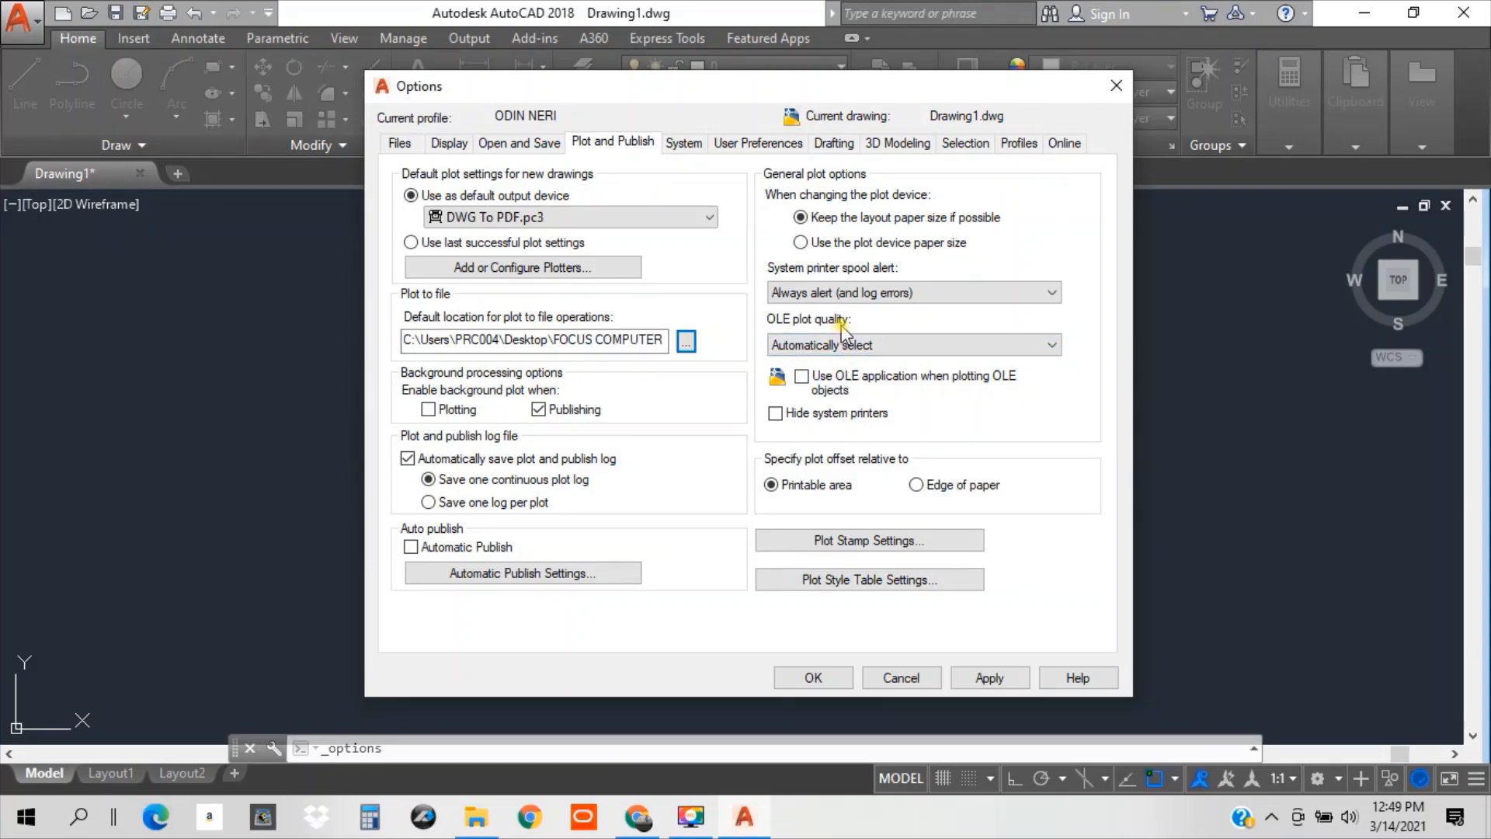
left_click(991, 679)
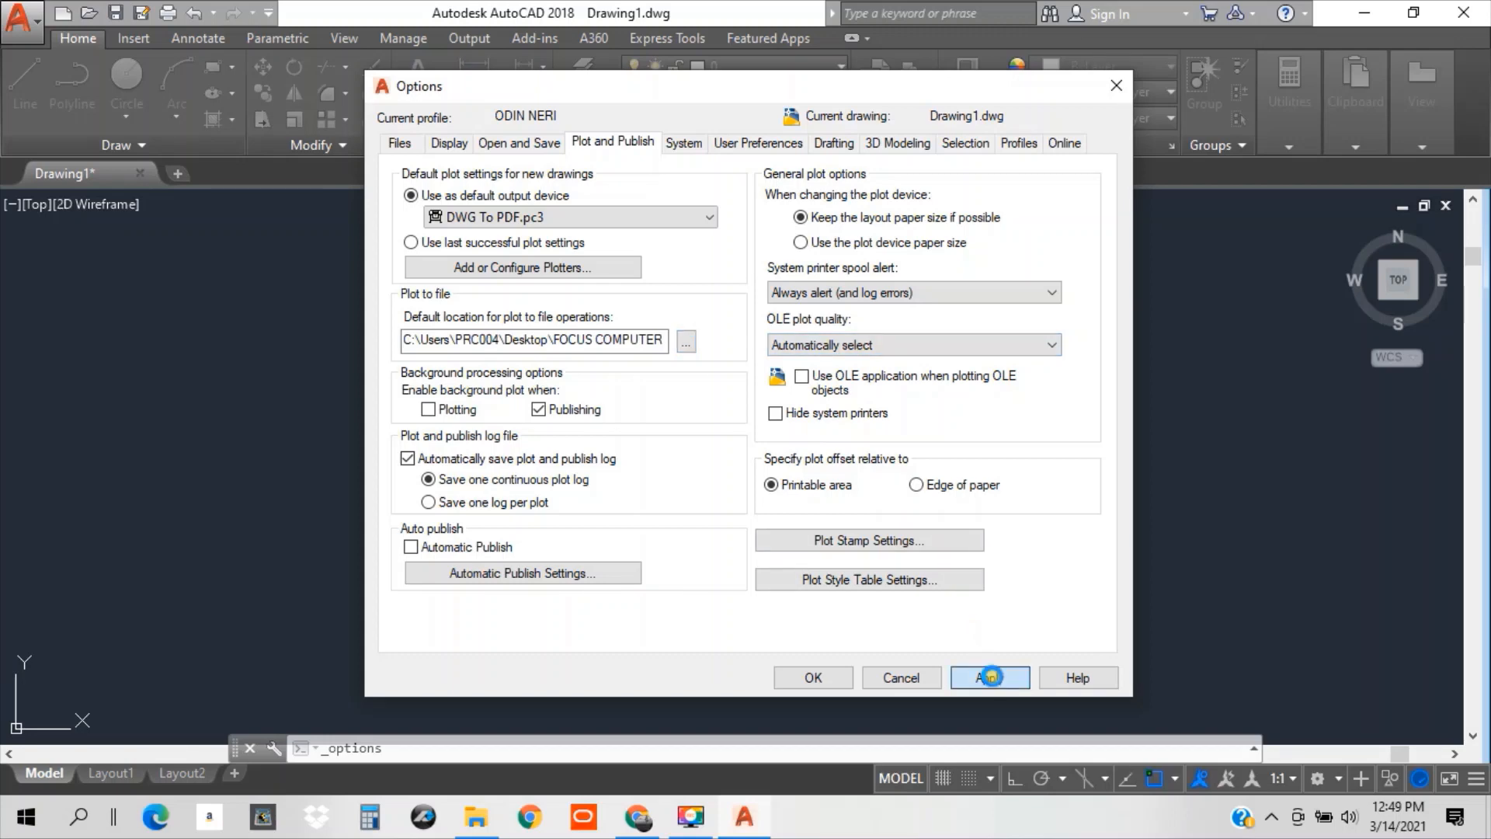
Set the insertion scale's source content units to Miles and the target drawing units to Millimeters in the user preferences.
left_click(686, 148)
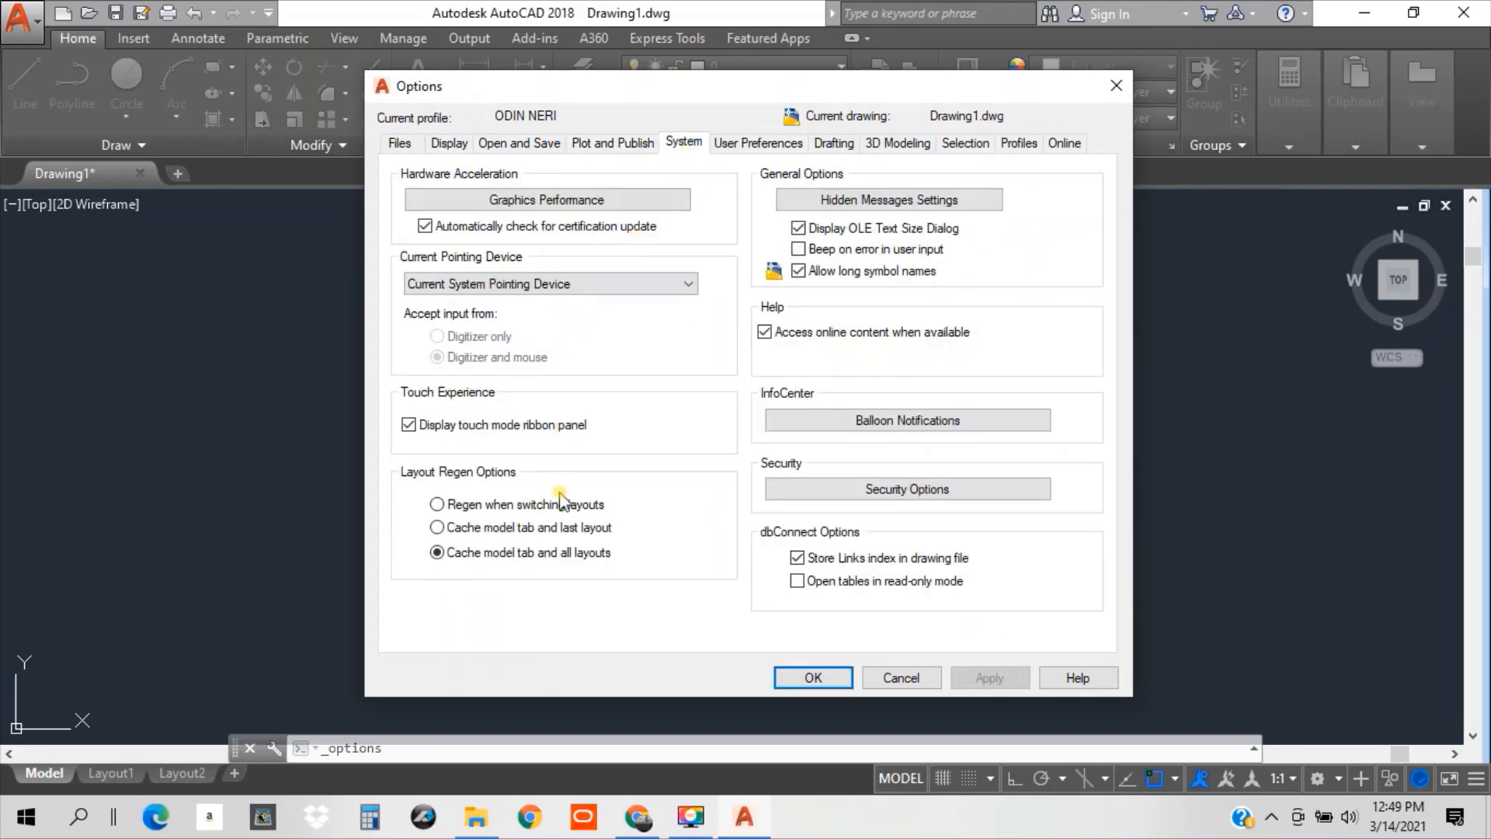
left_click(762, 147)
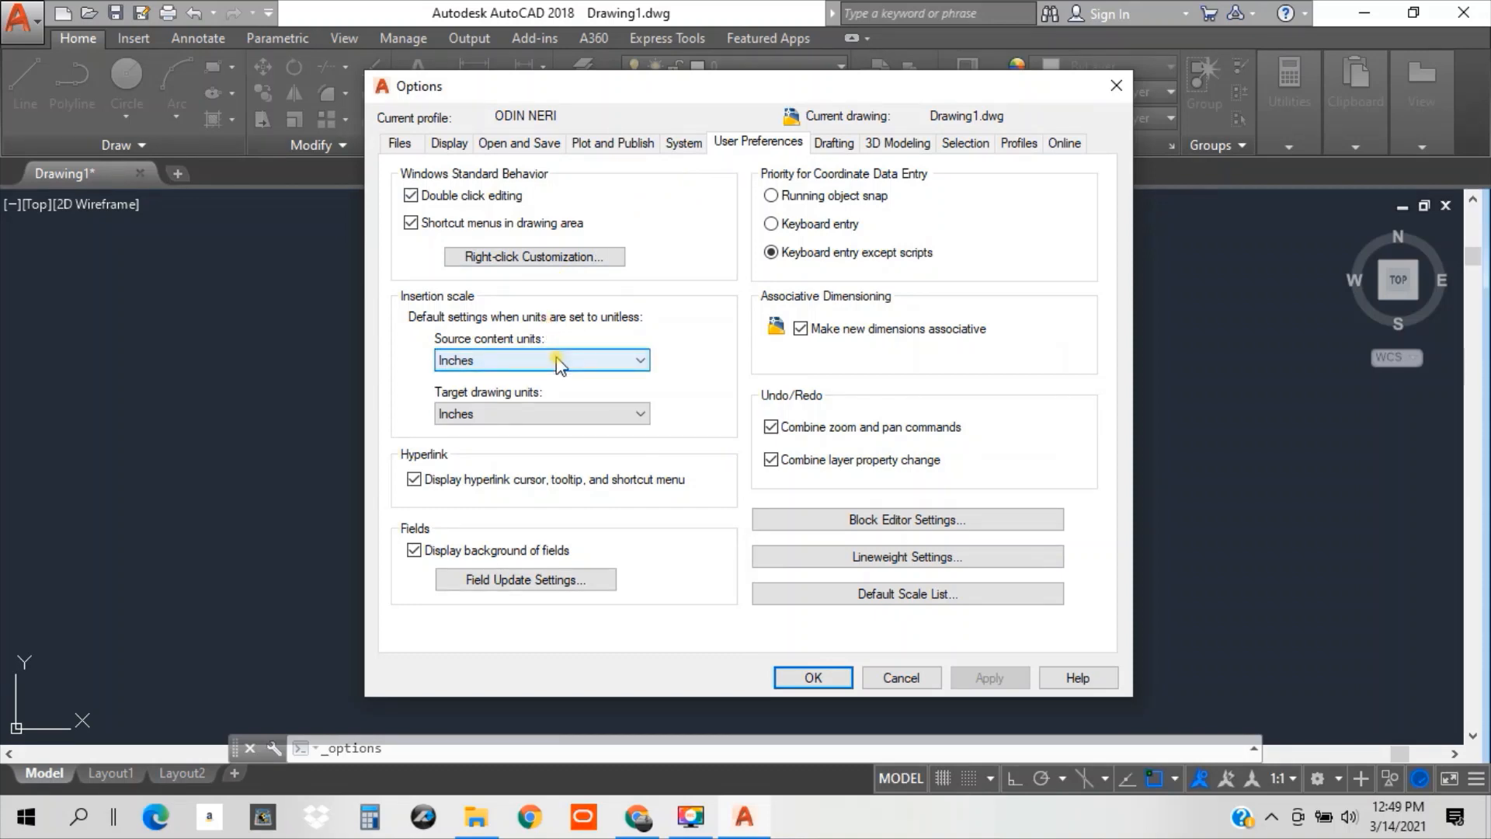
left_click(639, 362)
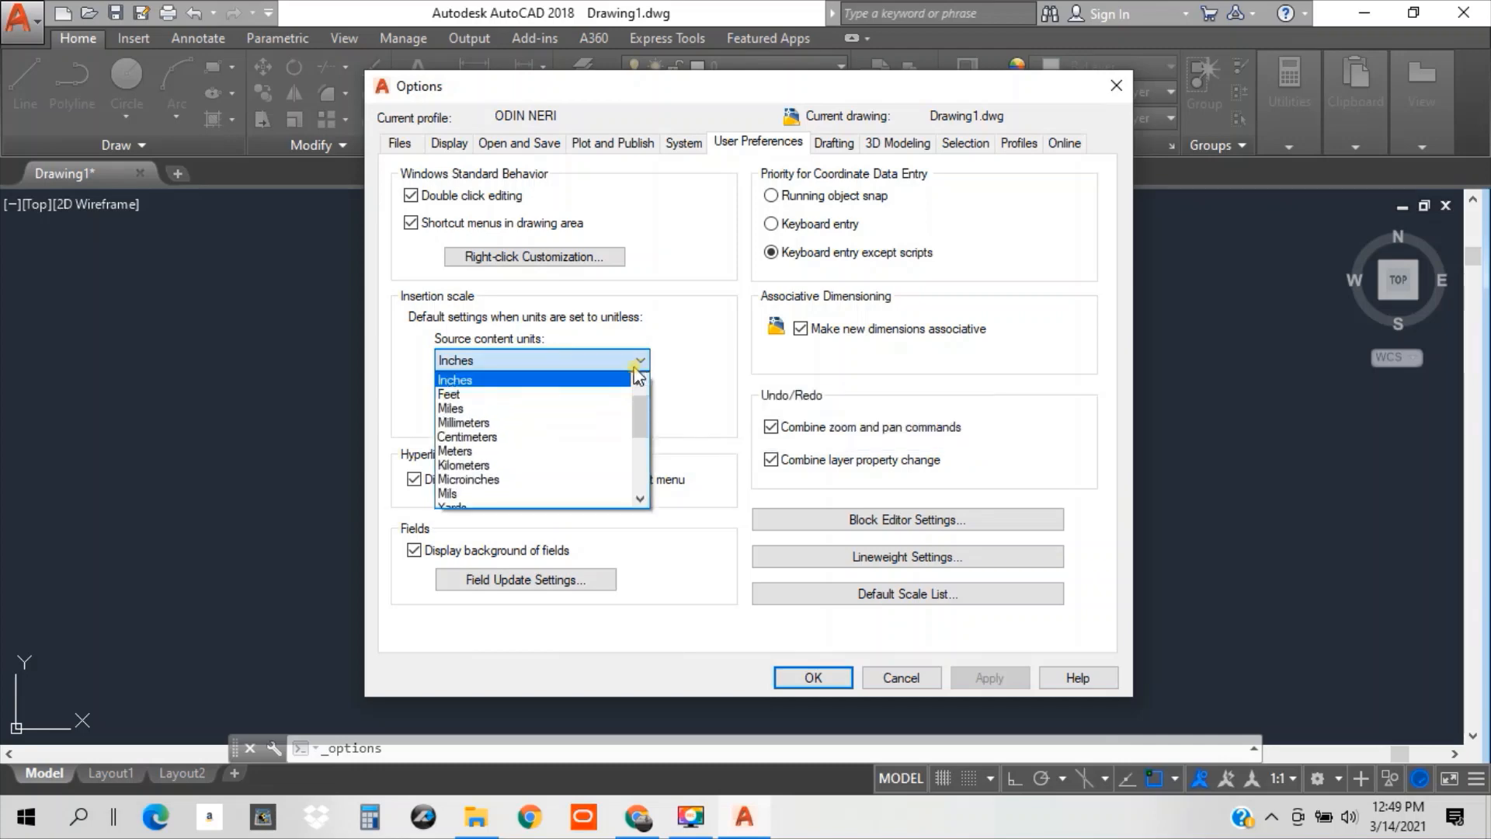
left_click(582, 410)
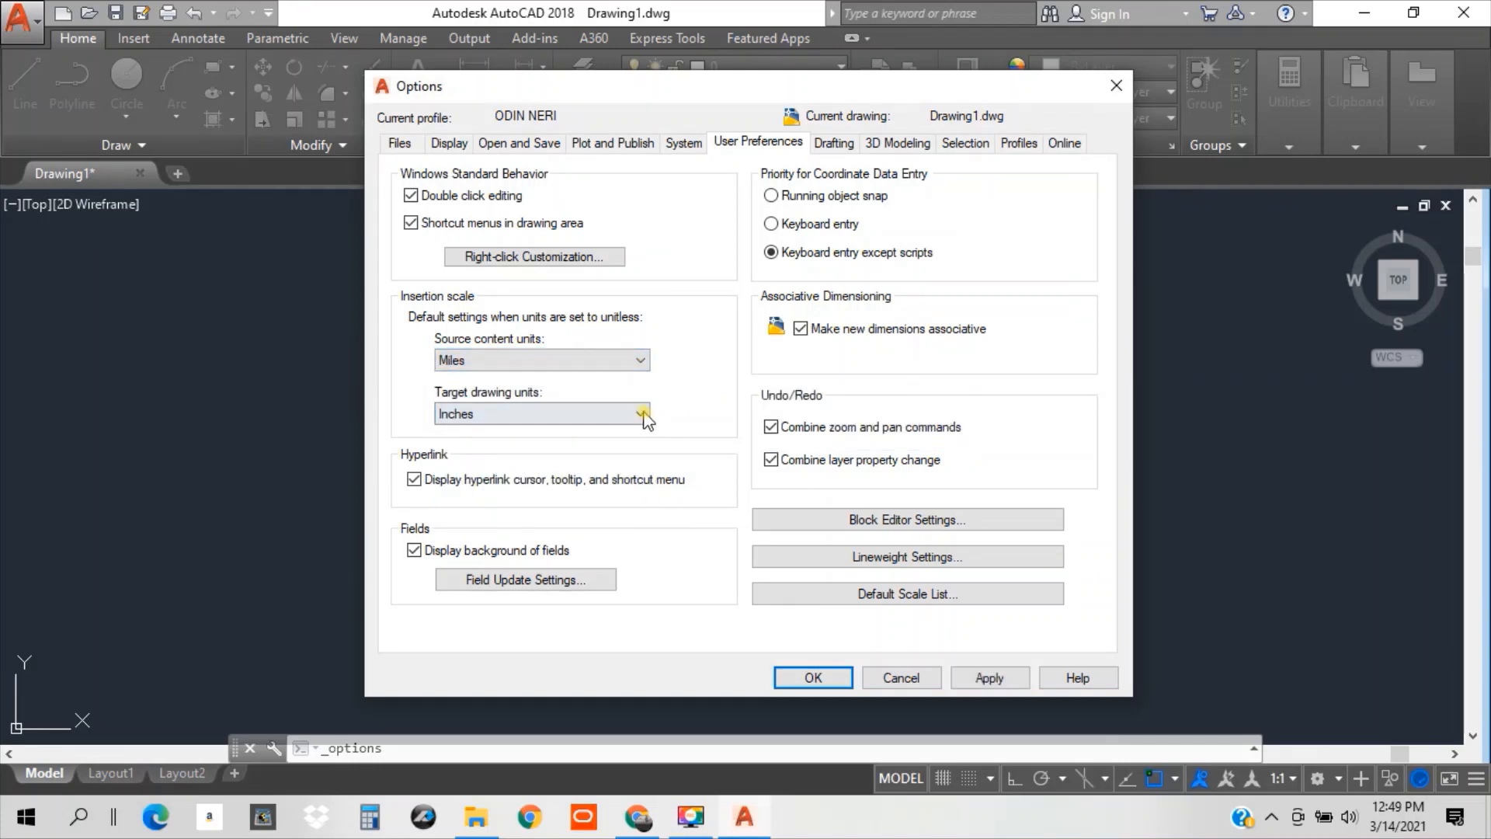
left_click(642, 414)
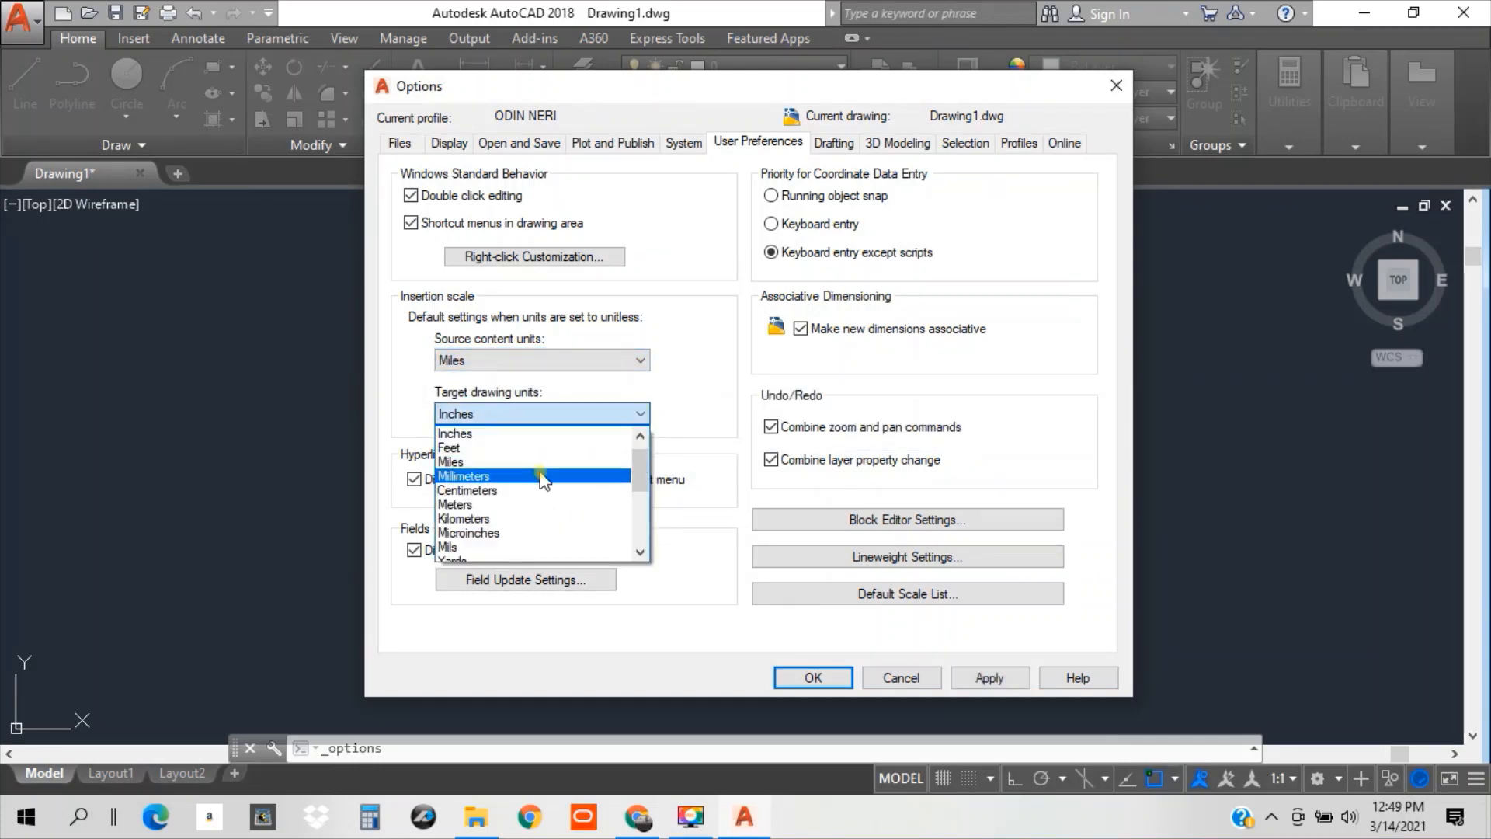
left_click(541, 476)
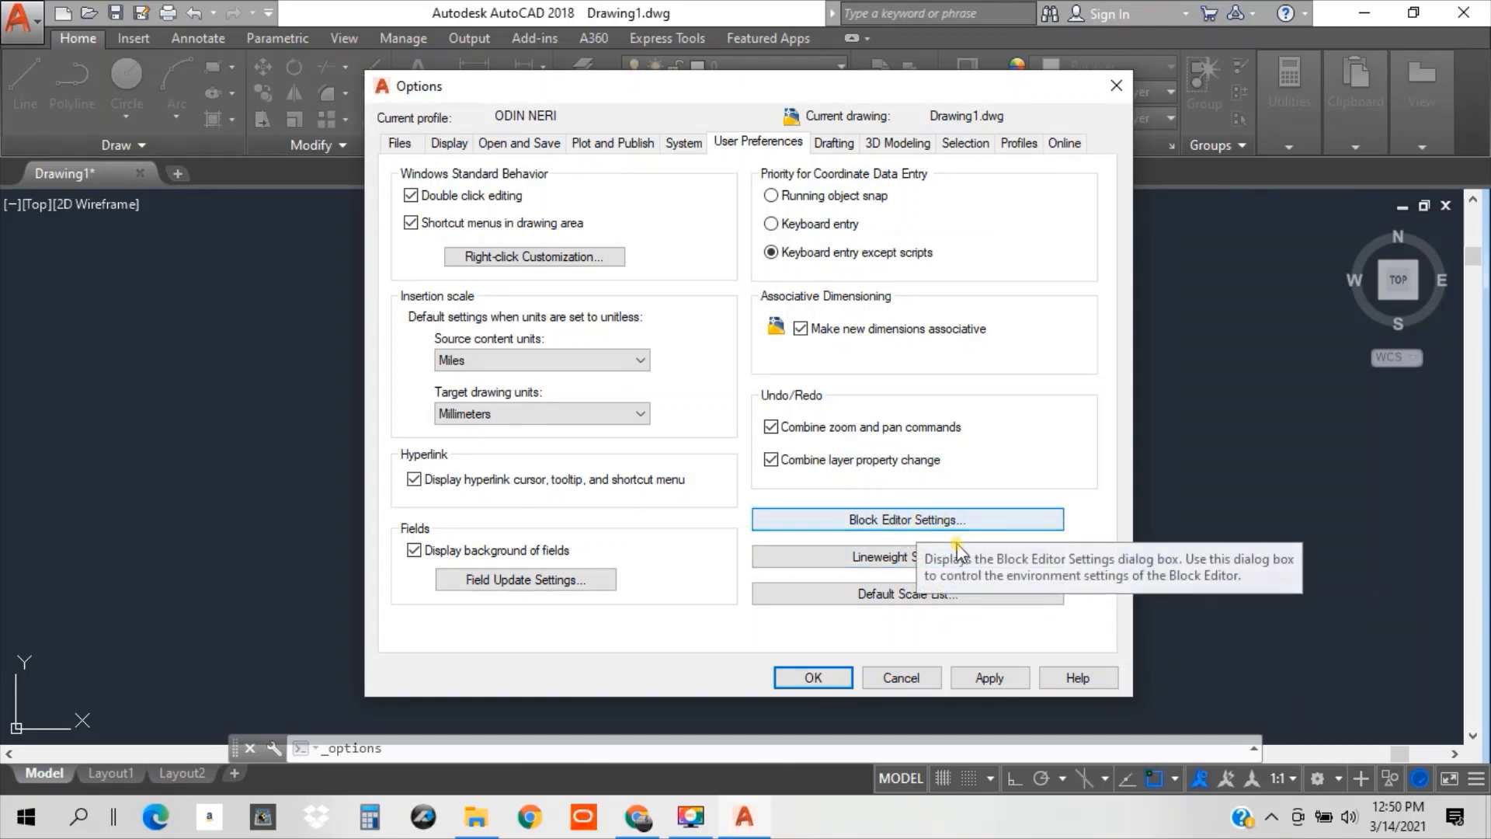
List lineweights in millimeters, make 0.15 mm the current lineweight, and apply the lineweight settings.
left_click(918, 560)
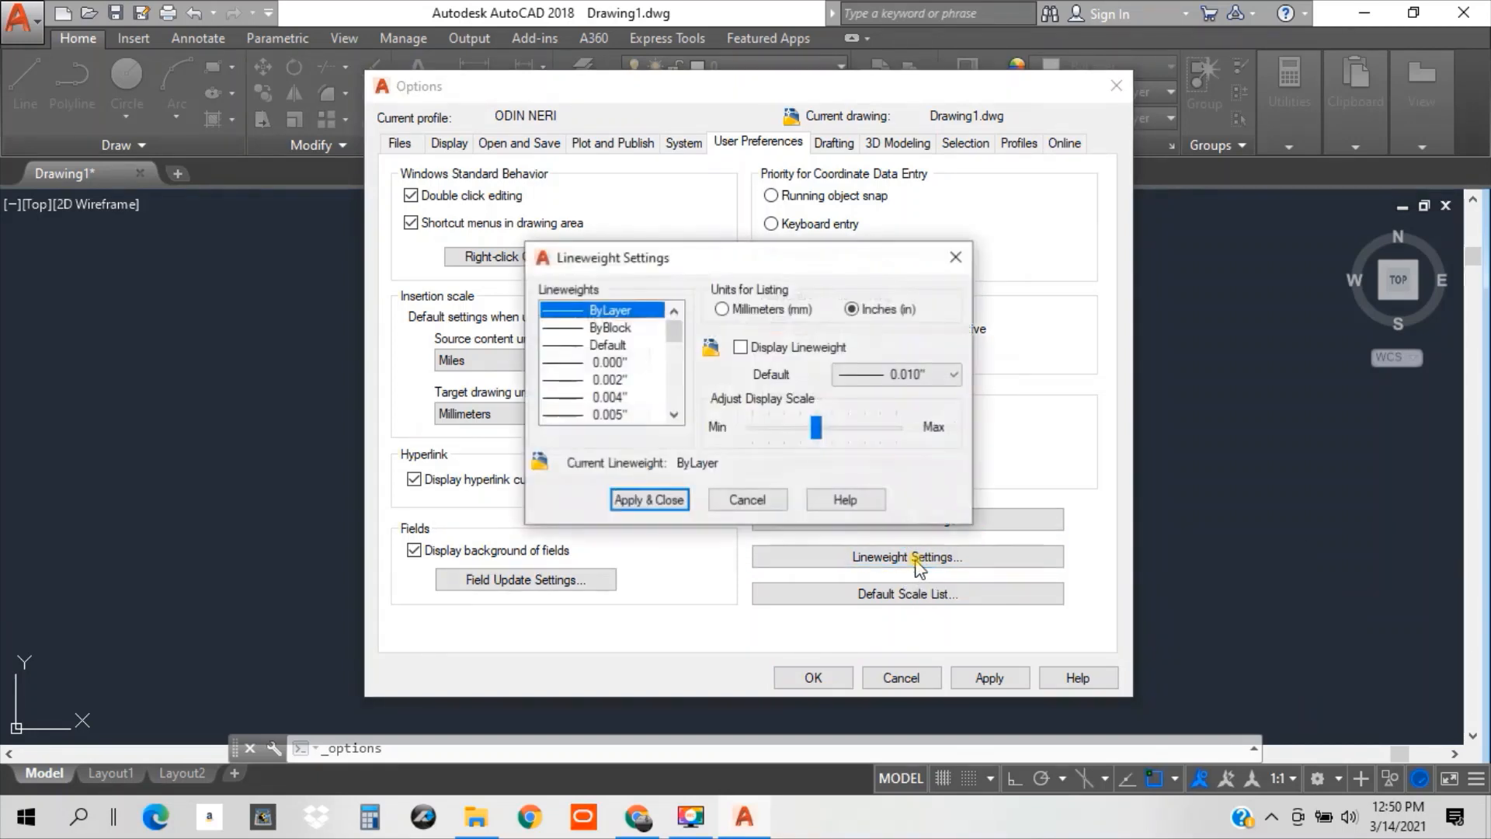
left_click(723, 310)
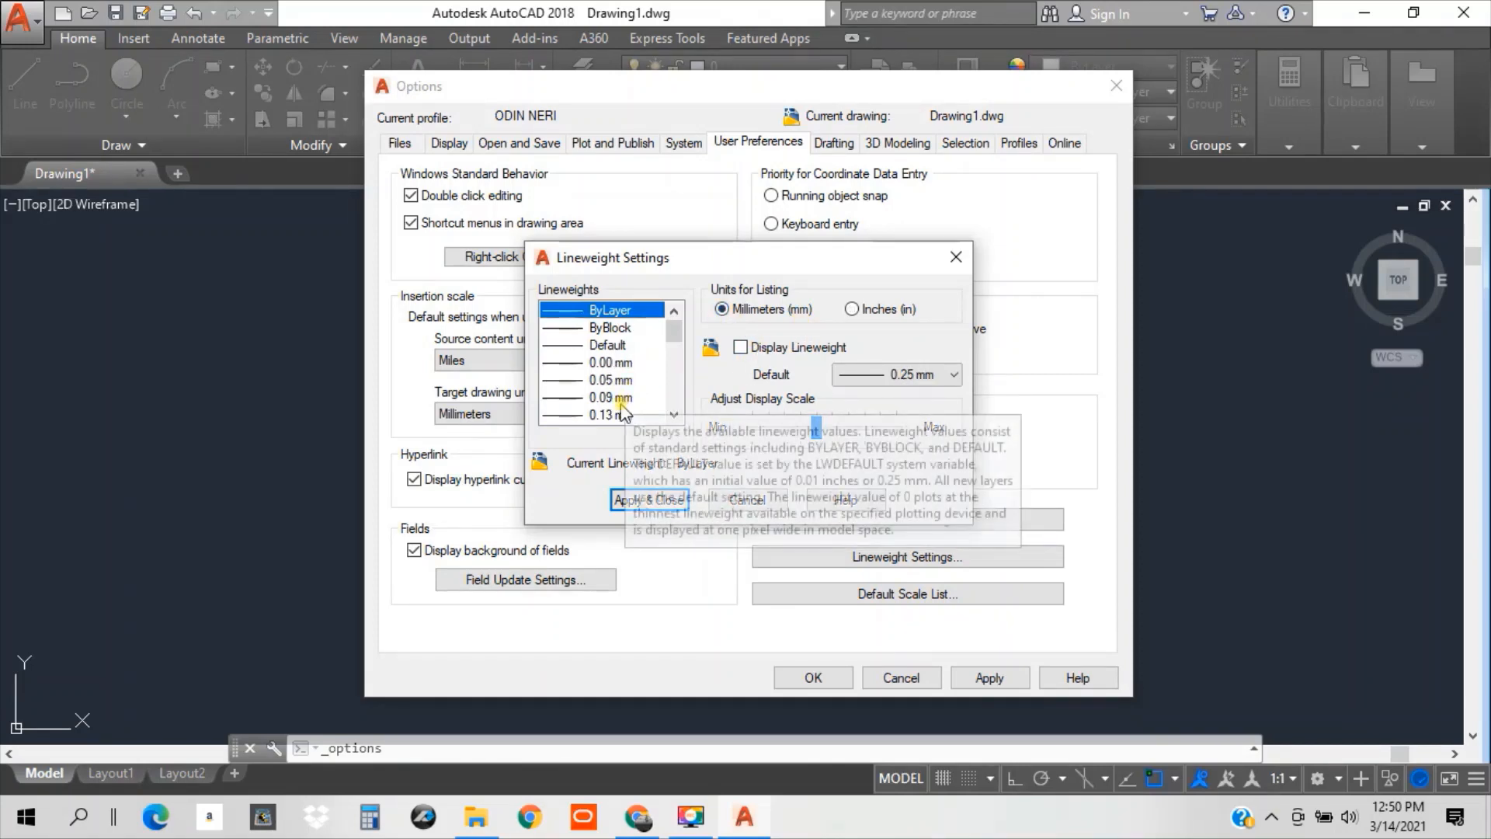
scroll(619, 398, "down", 1)
left_click(608, 381)
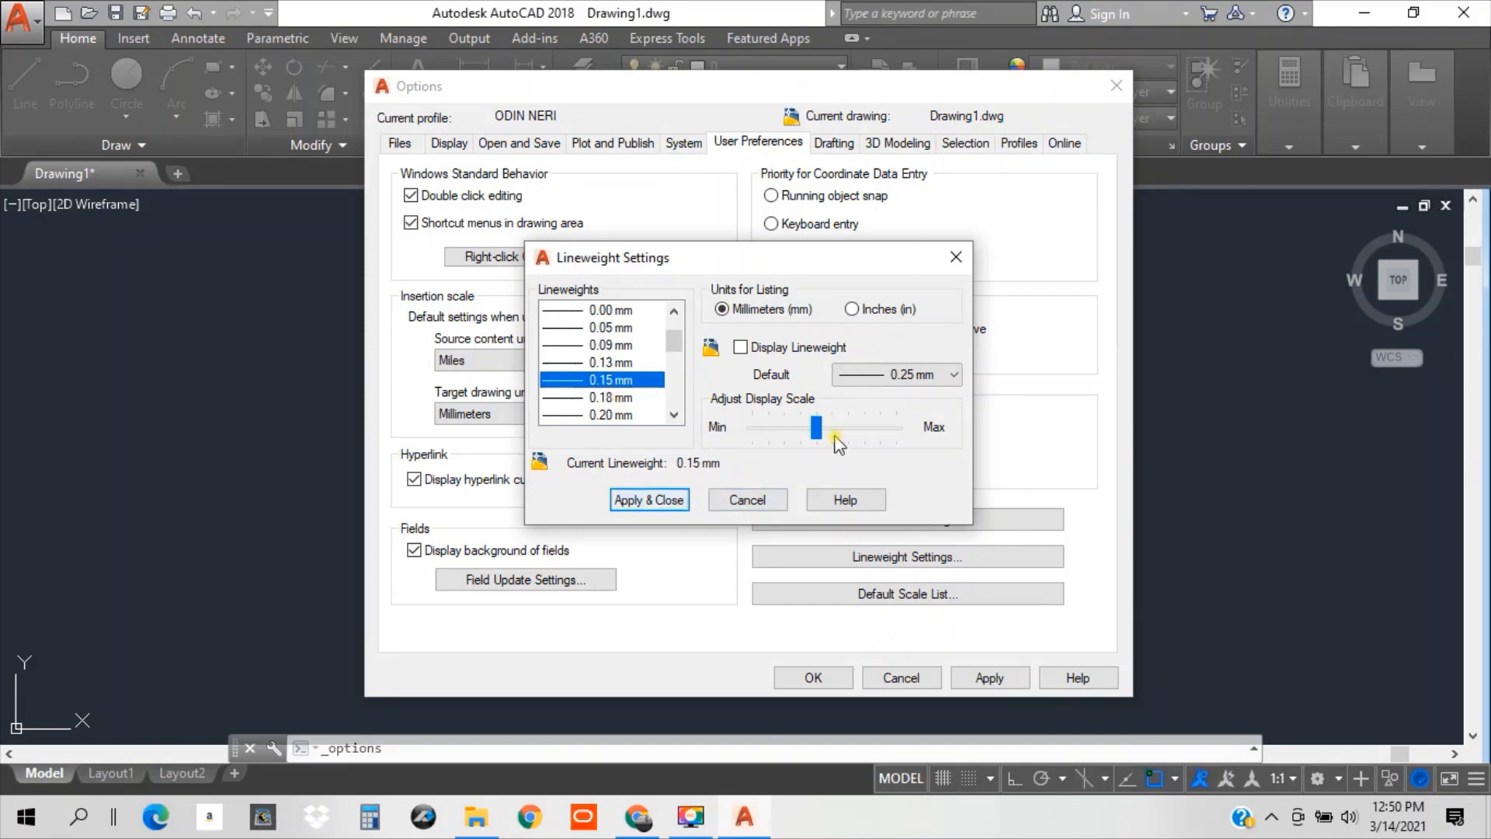
left_click(936, 375)
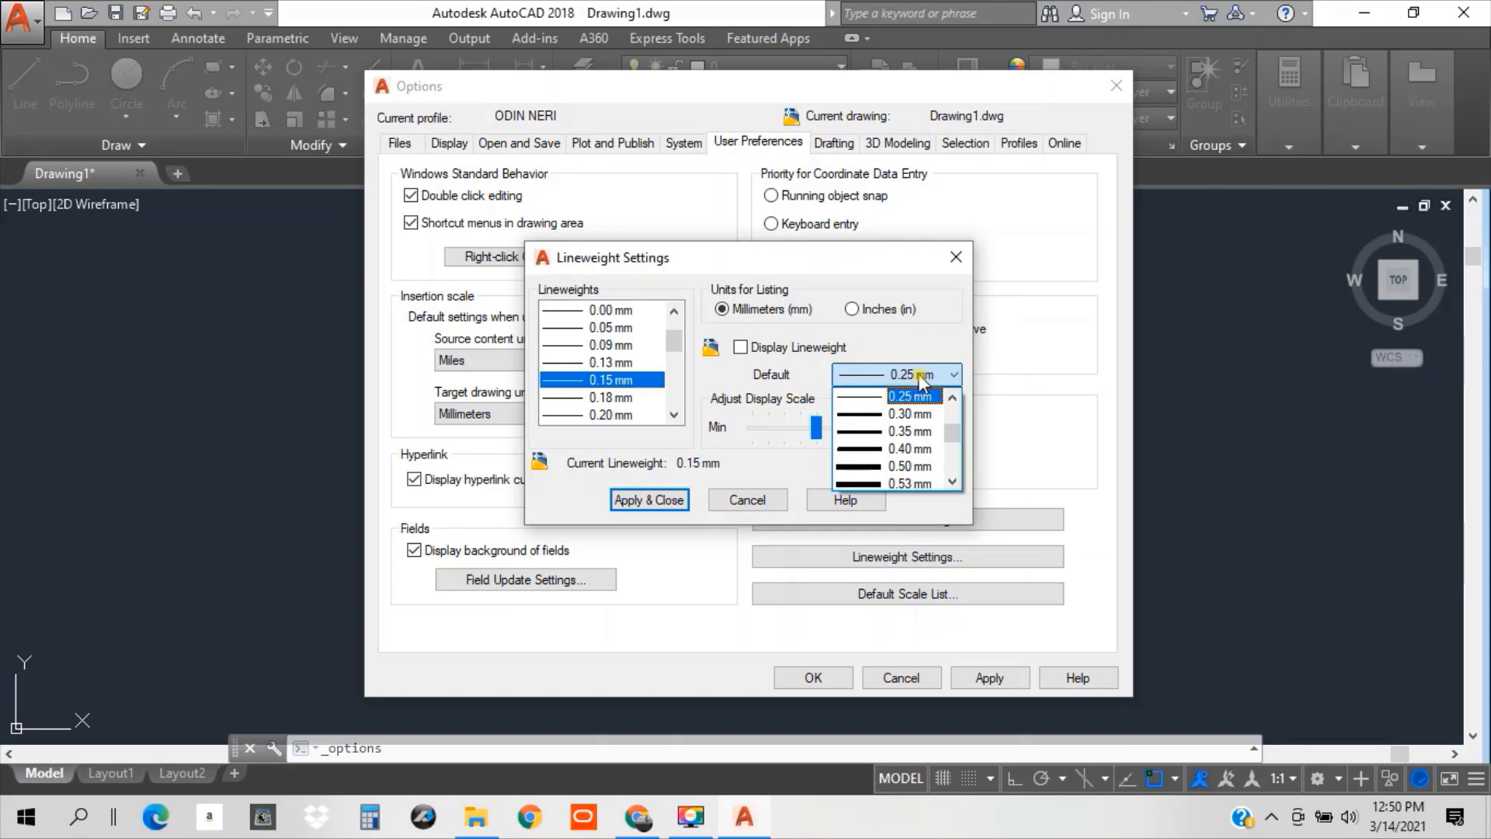
left_click(596, 380)
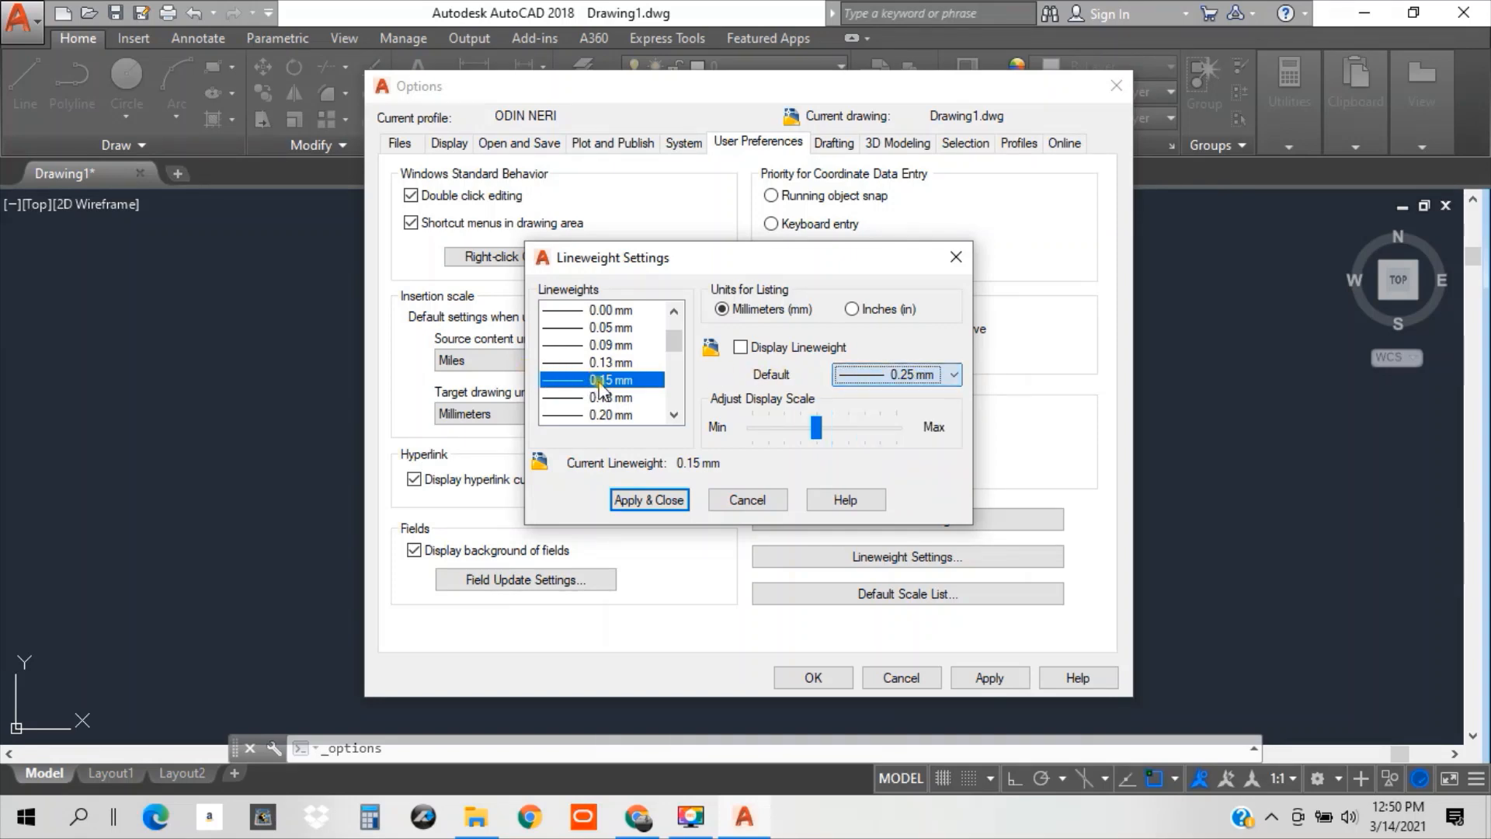
left_click(671, 505)
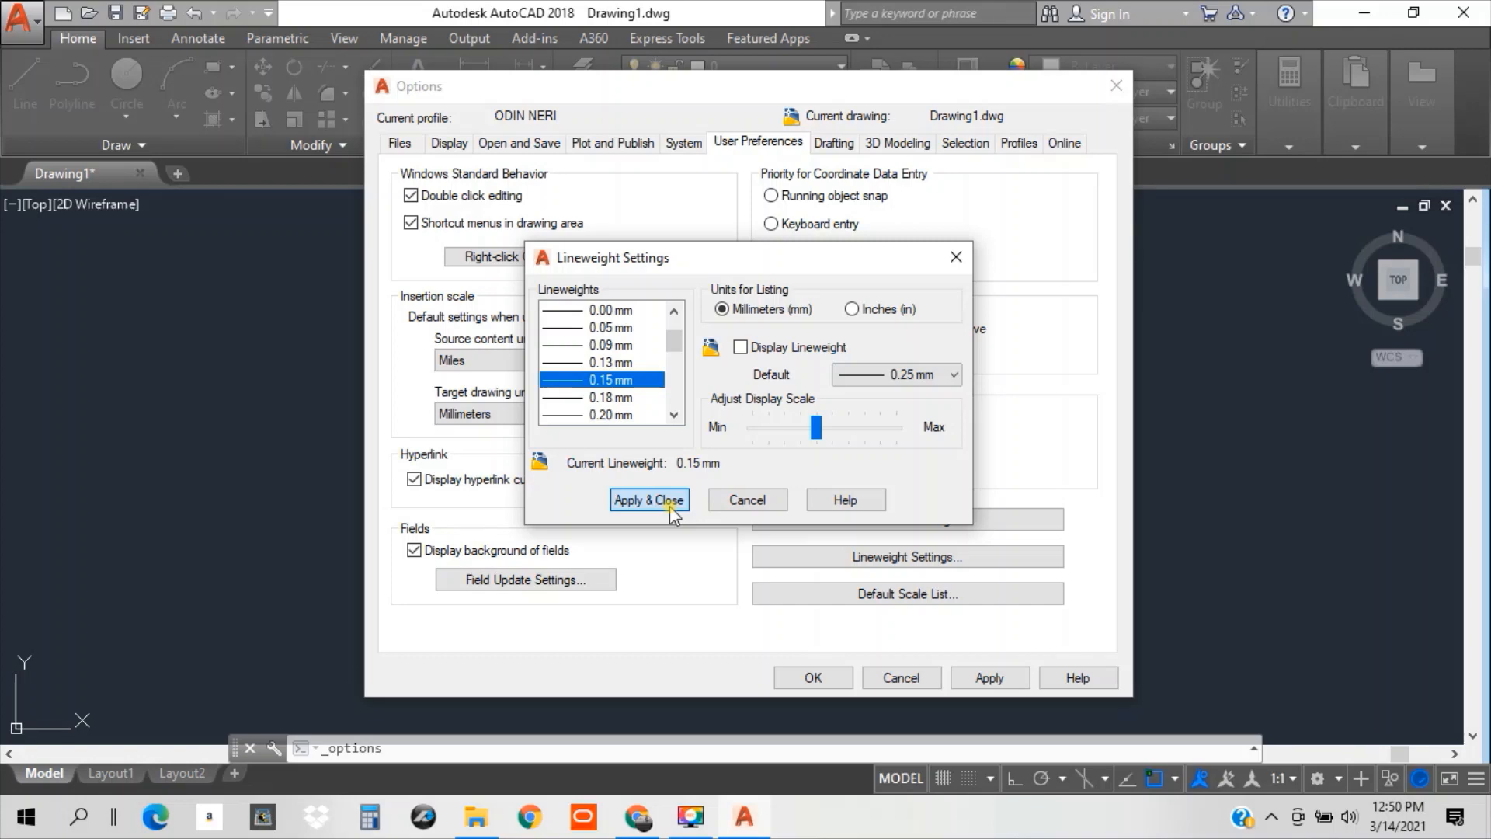
left_click(671, 505)
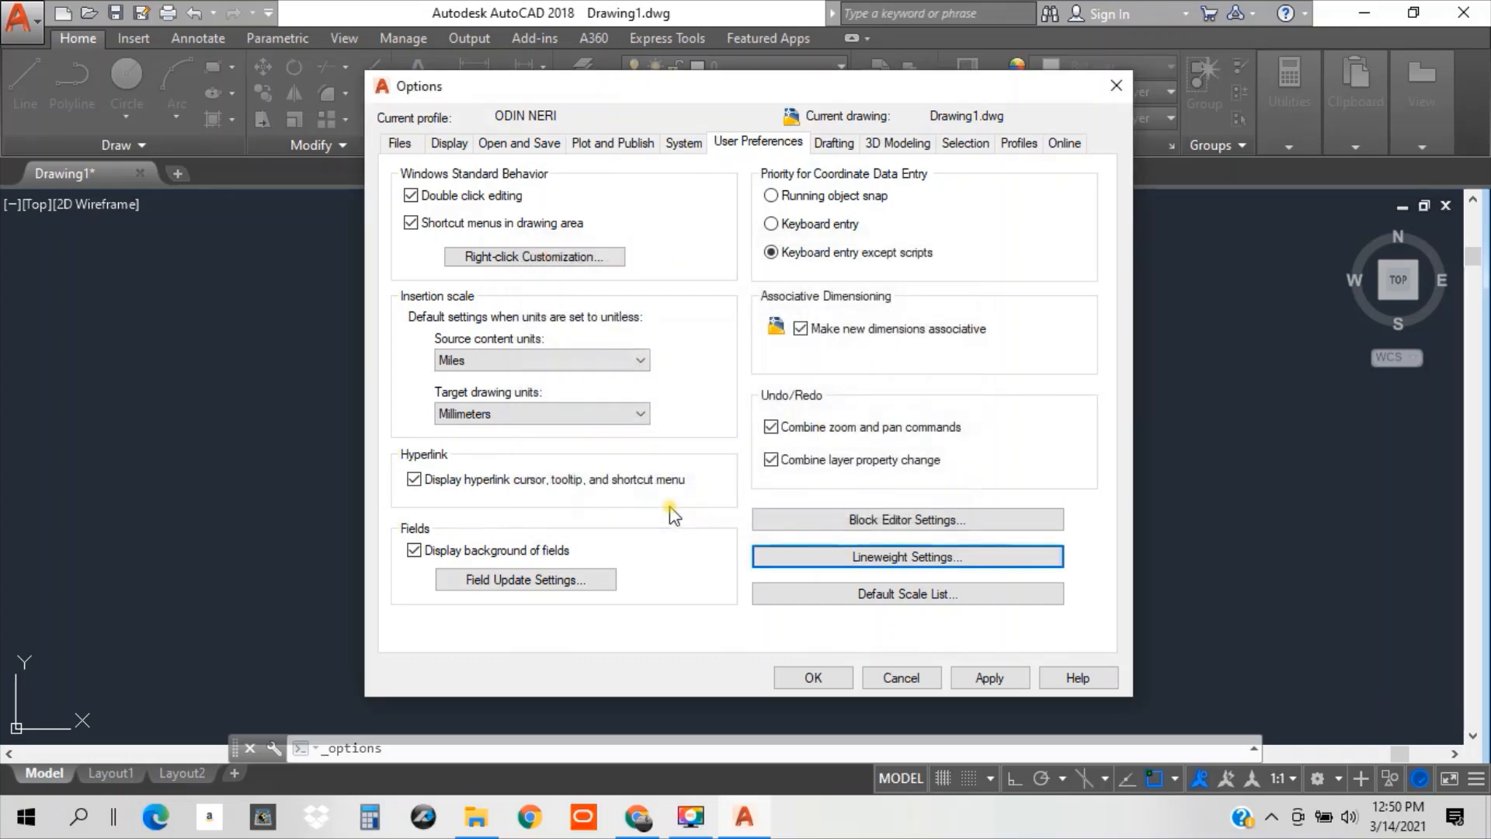
Switch the default scale list to the metric scales and look through its entries for missing scales.
left_click(895, 602)
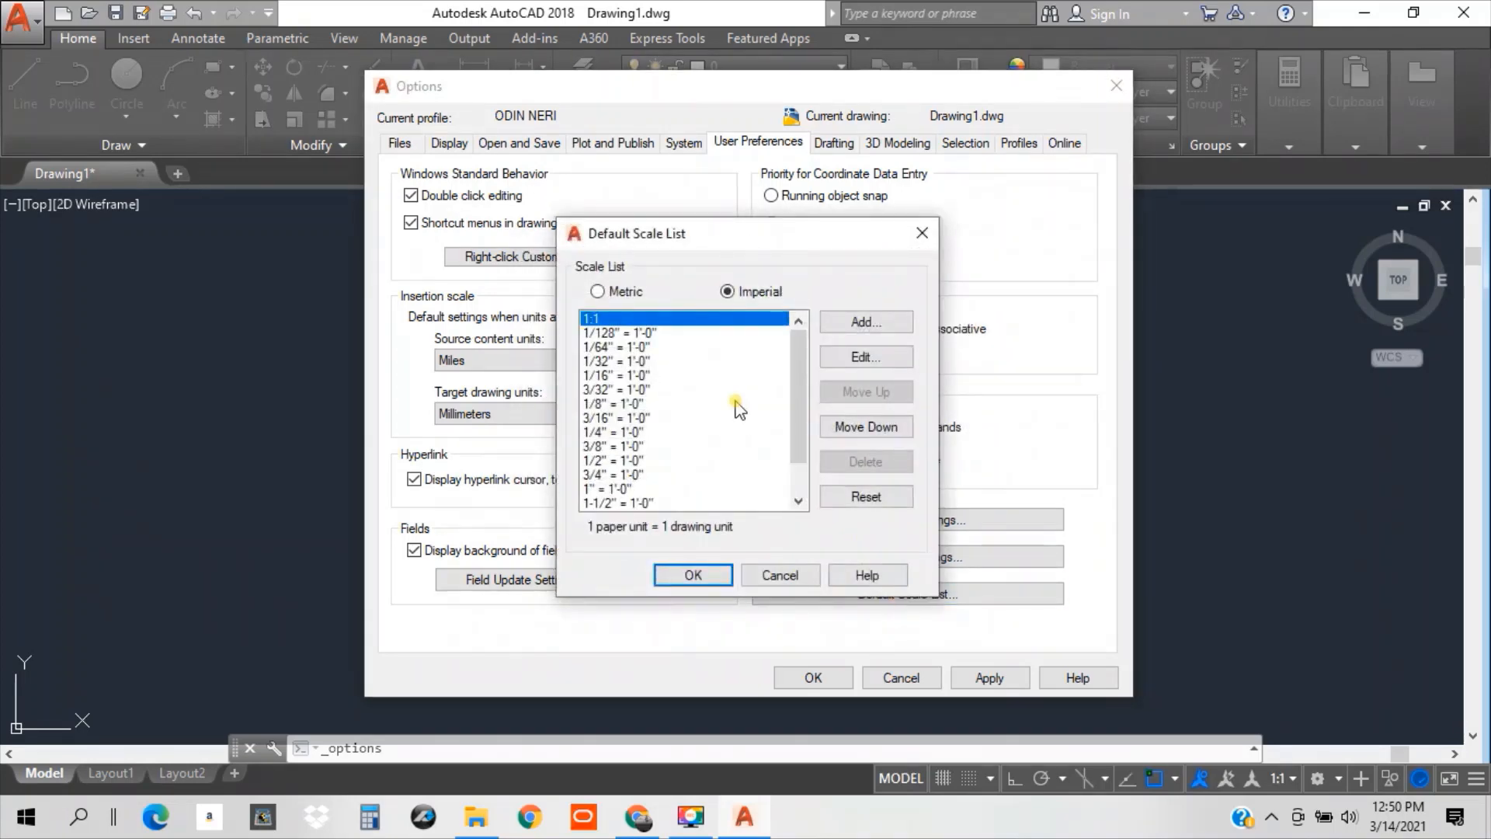
left_click(602, 295)
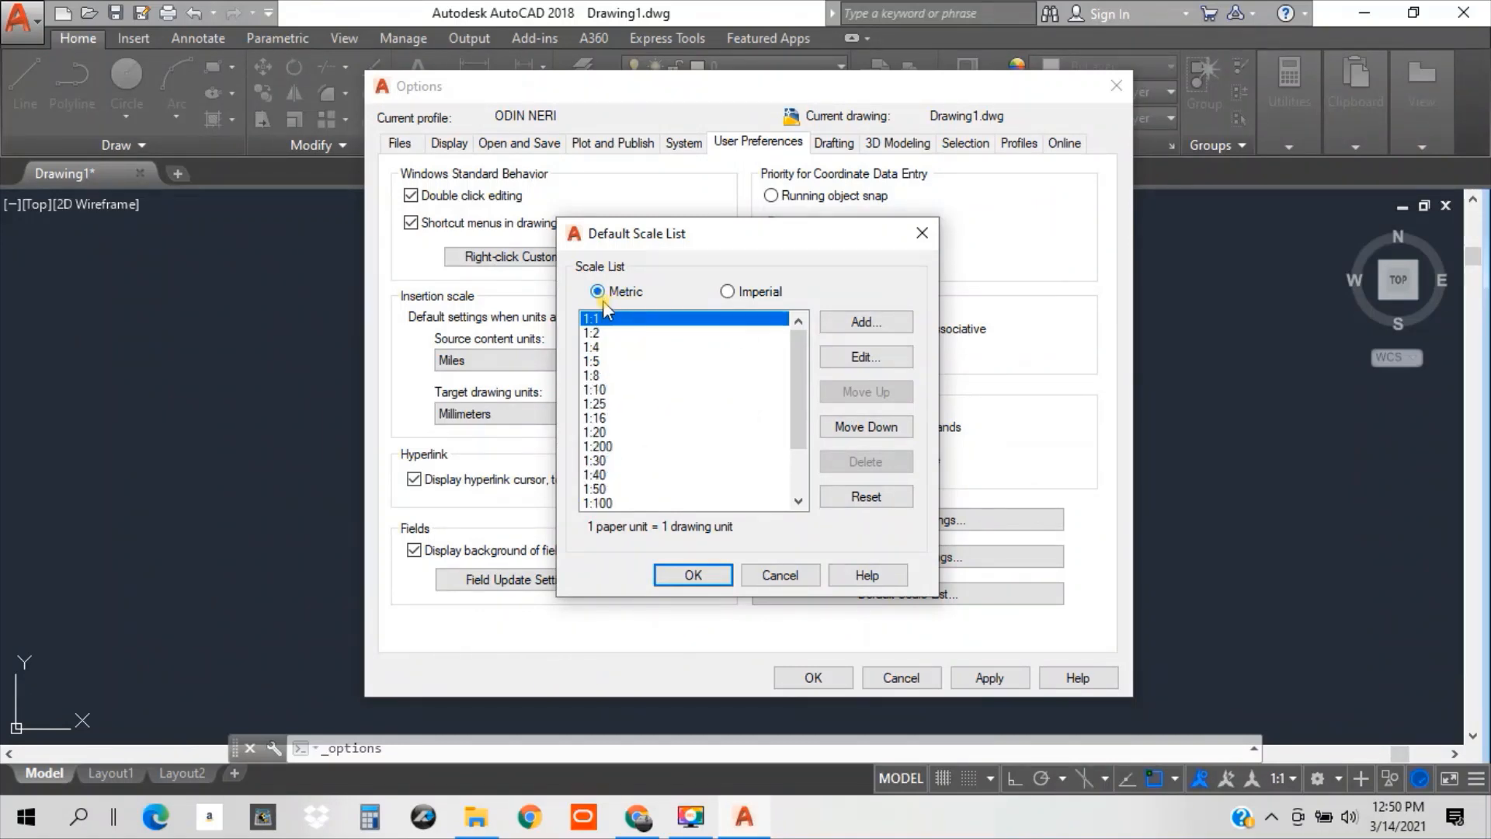
scroll(640, 467, "down", 1)
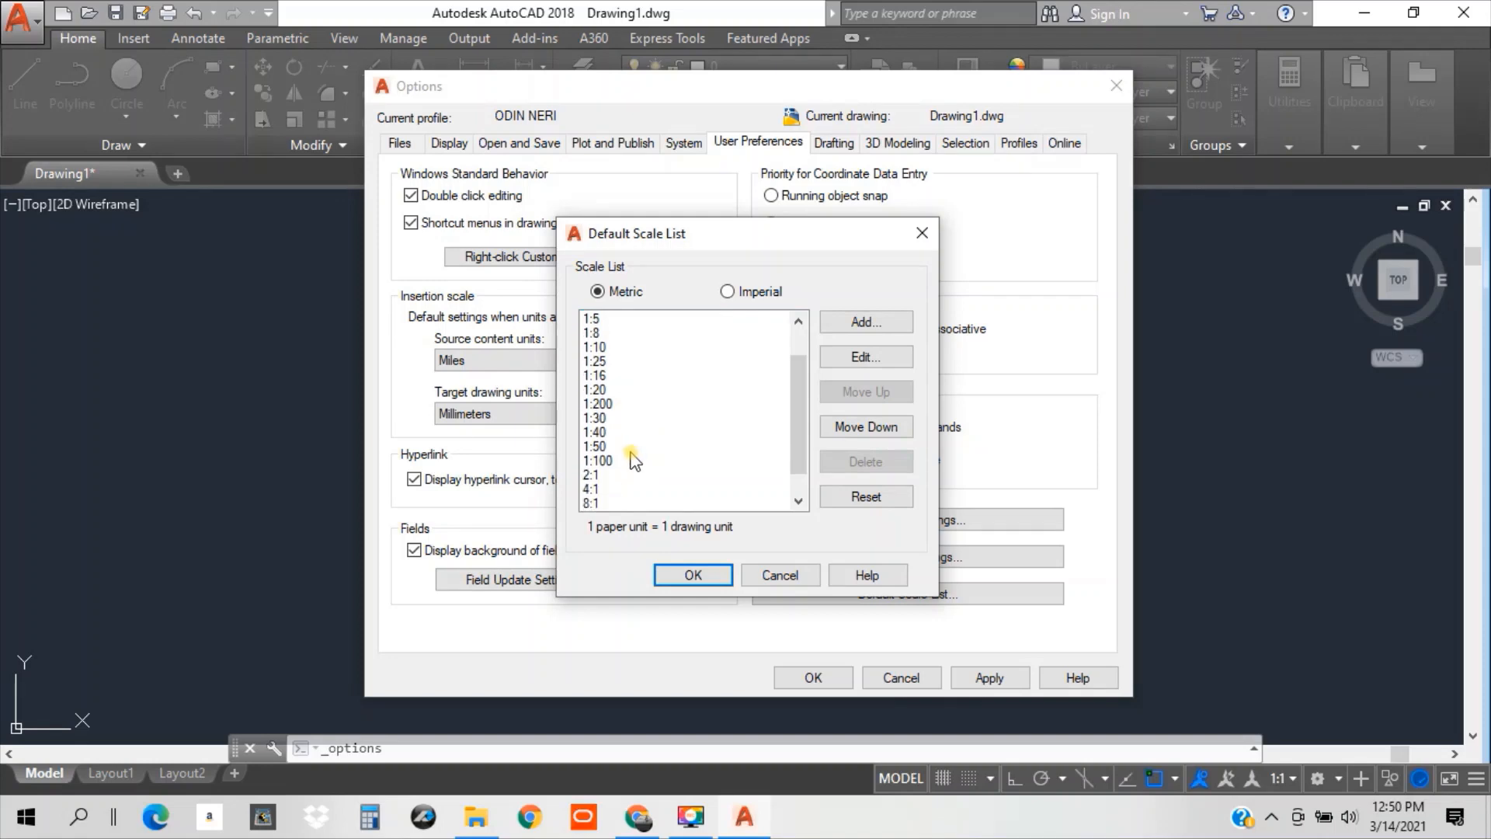
scroll(607, 410, "up", 1)
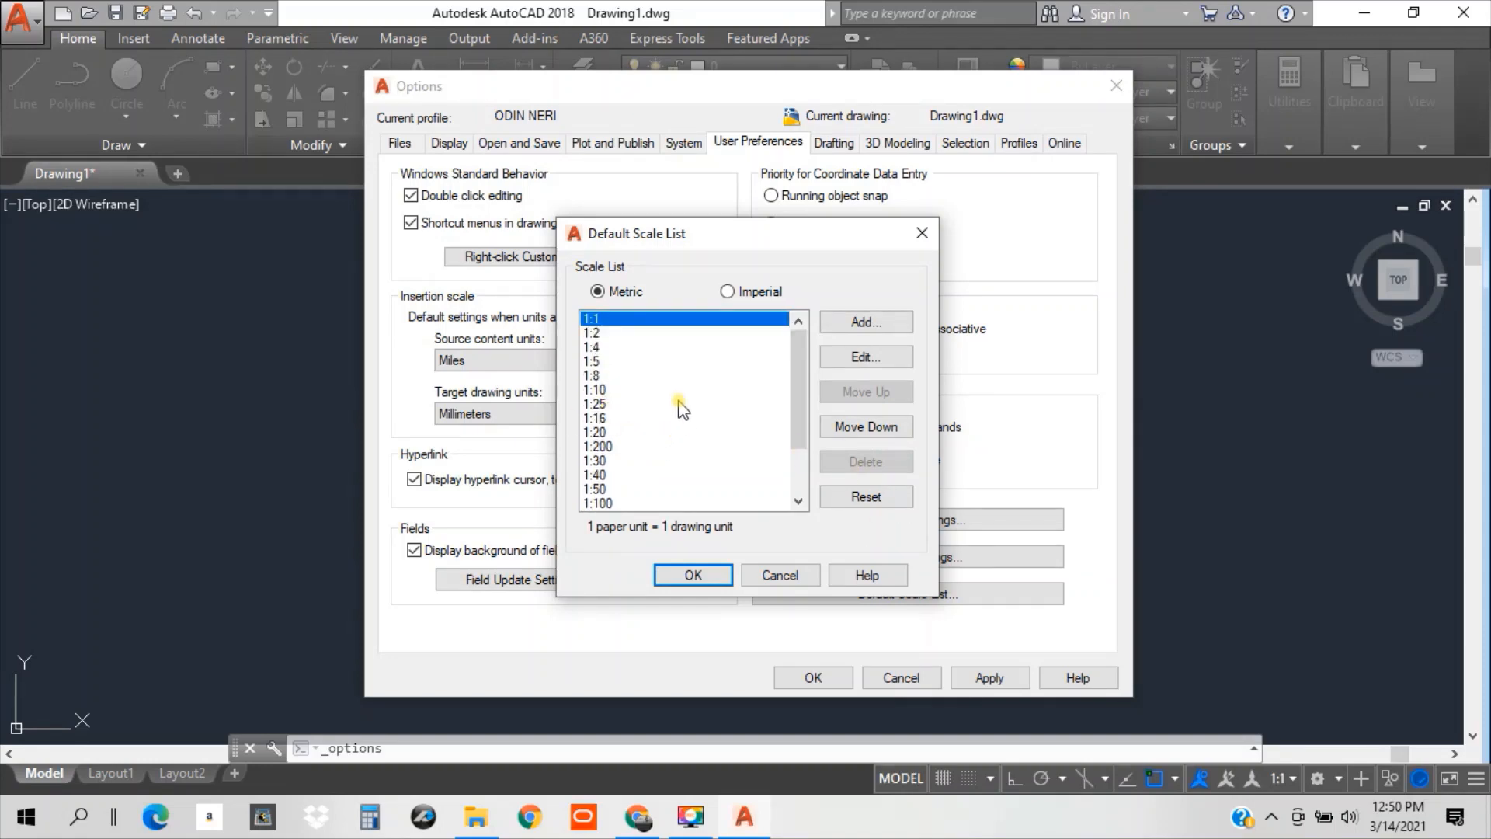
left_click(617, 434)
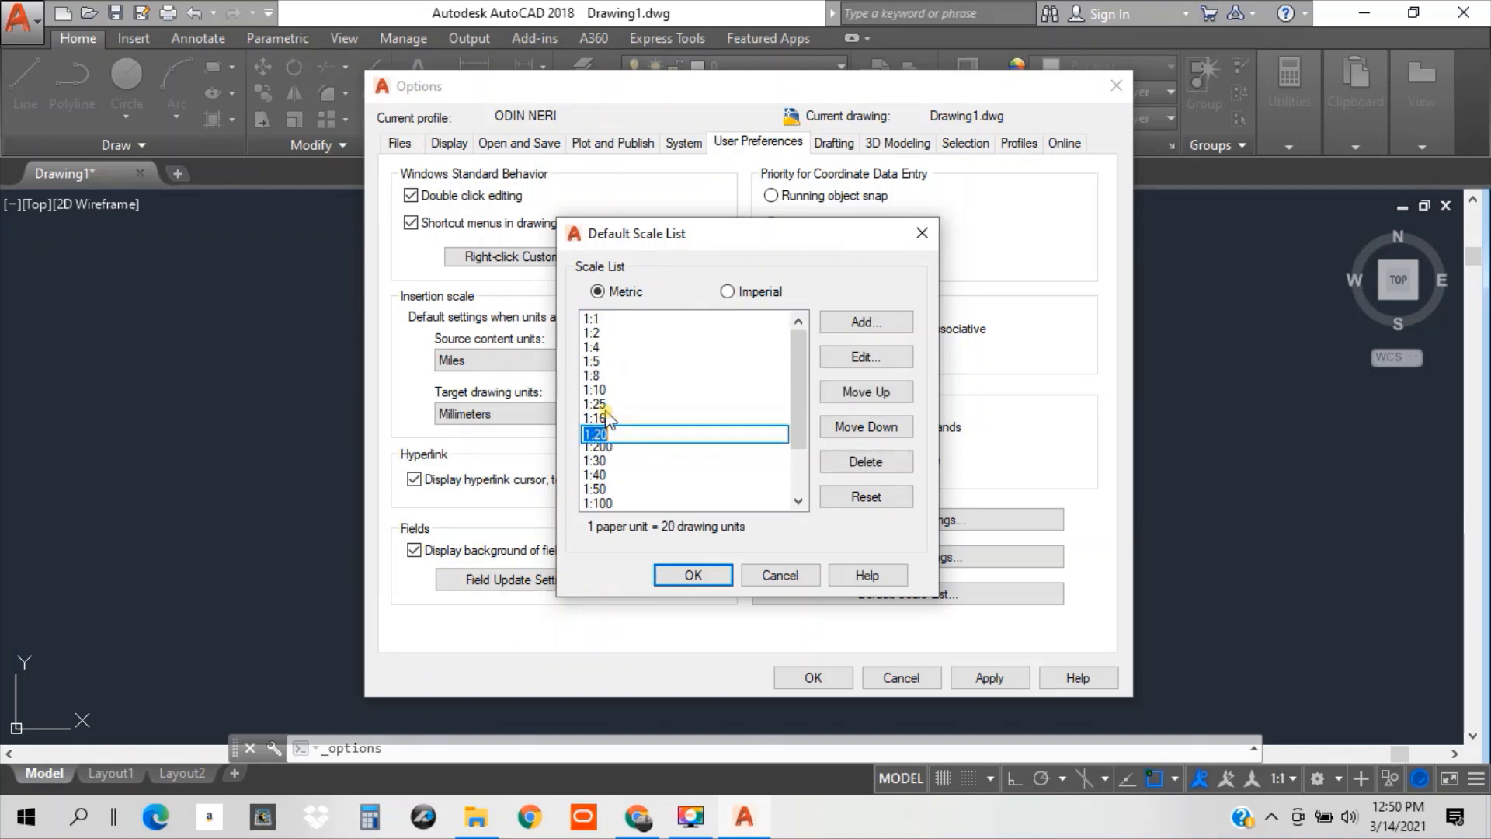
left_click(602, 403)
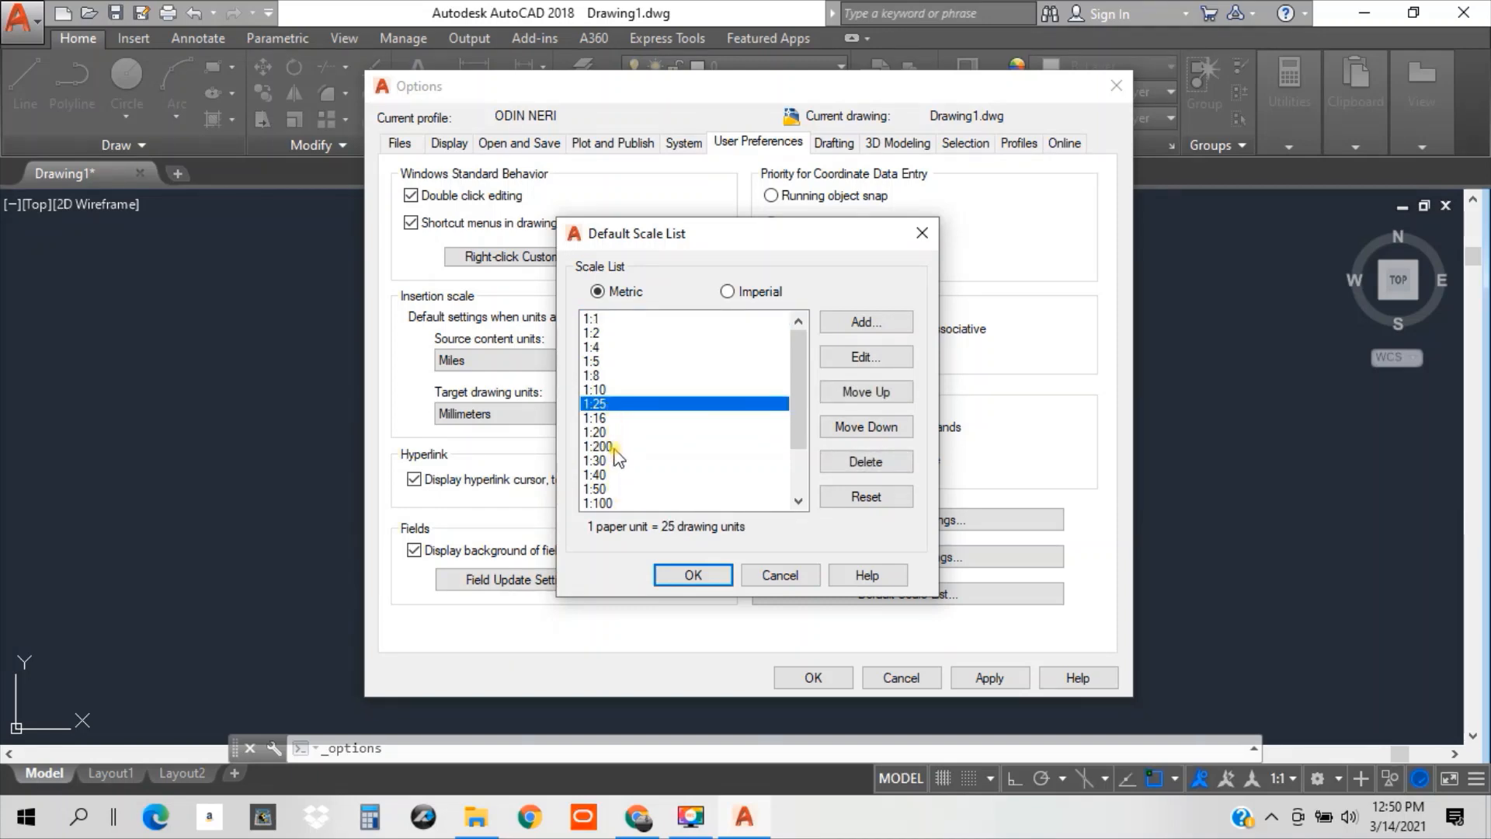
left_click(614, 447)
scroll(635, 467, "down", 1)
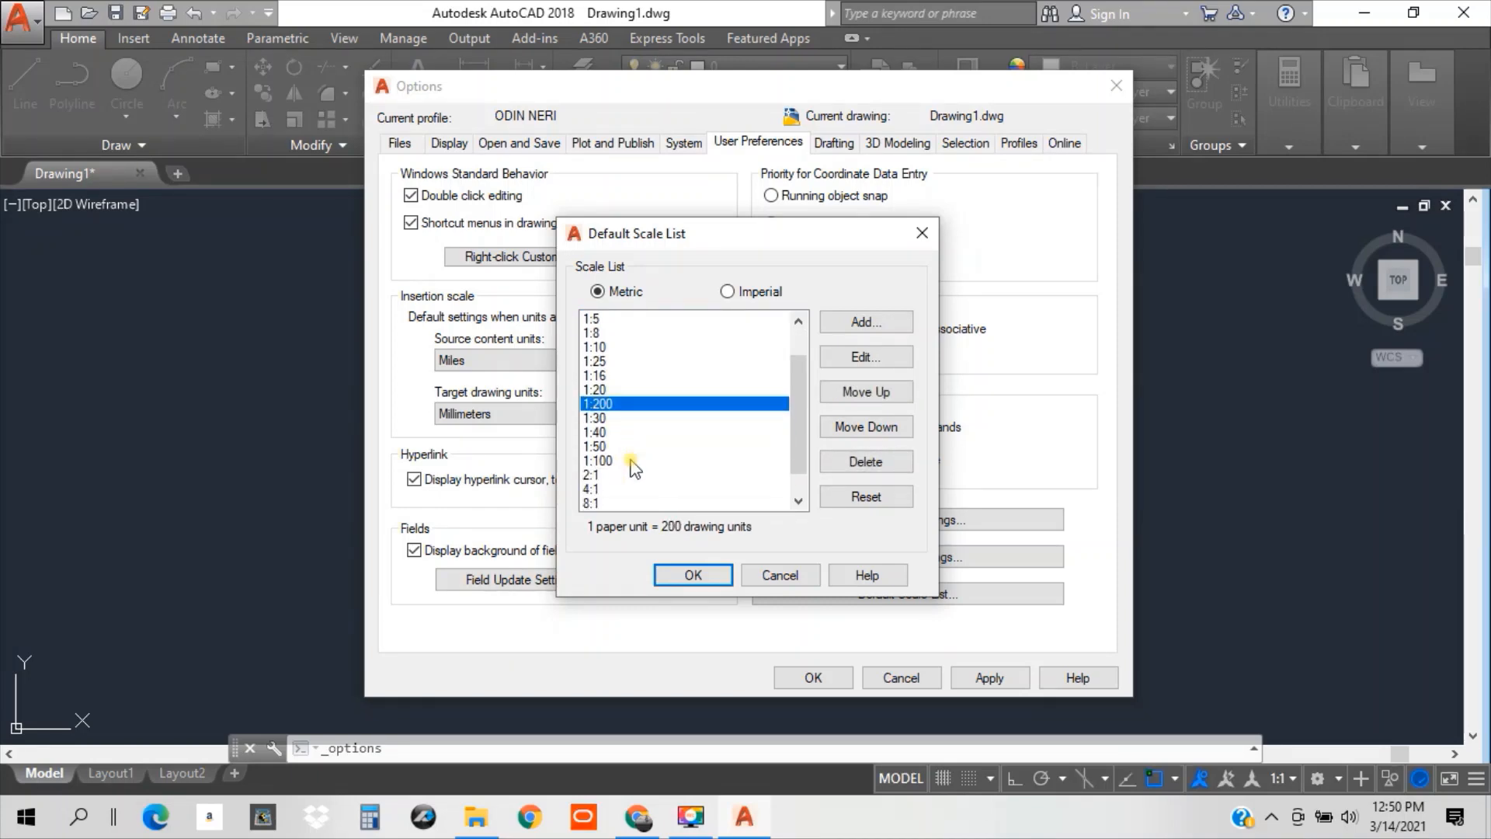
Add a scale named 1:300 with 1 paper unit equal to 300 drawing units and accept the default scale list.
left_click(866, 322)
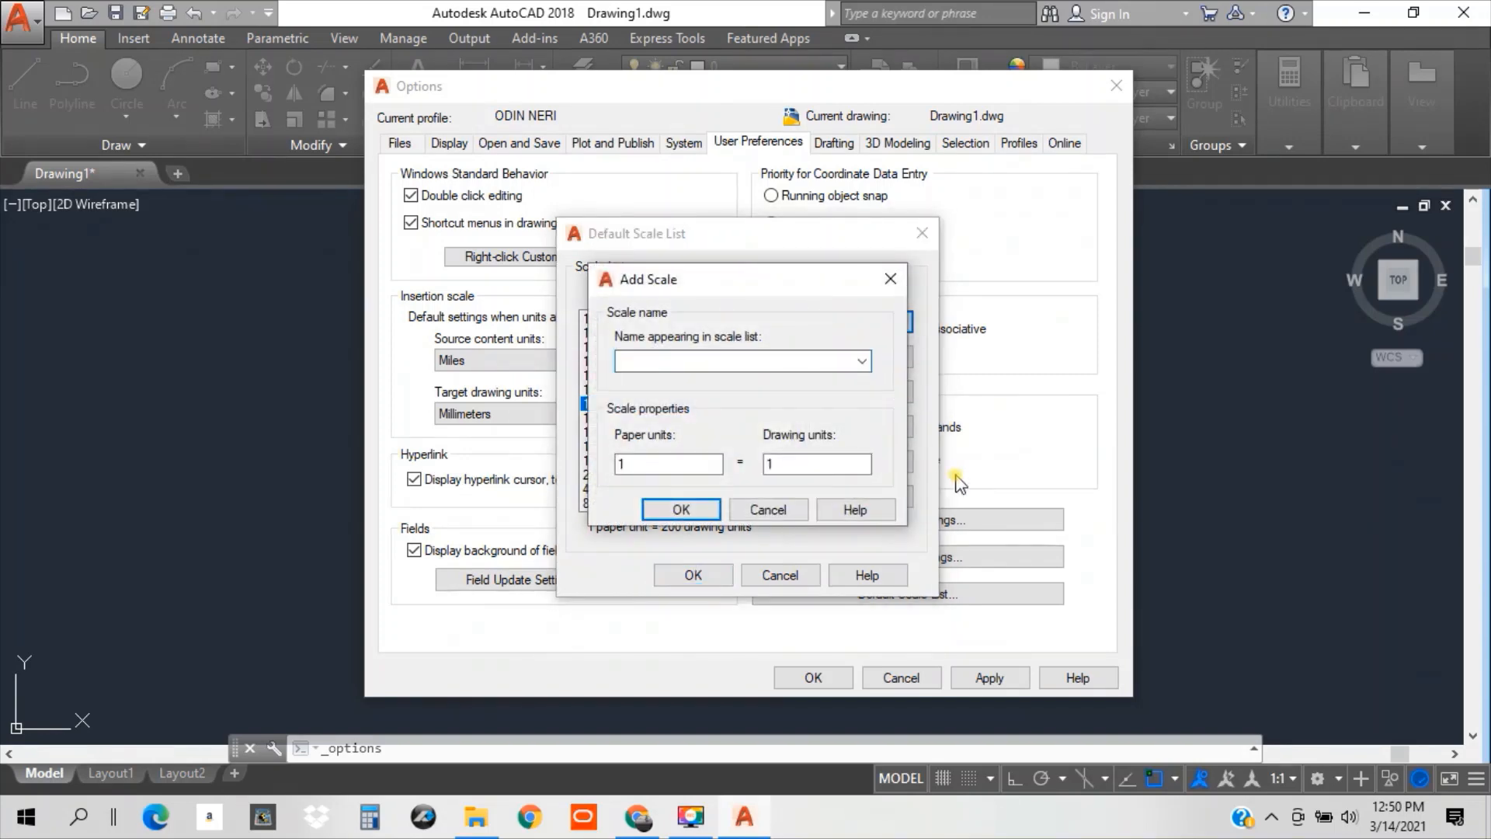
type("1:300")
left_click_drag(800, 464, 663, 464)
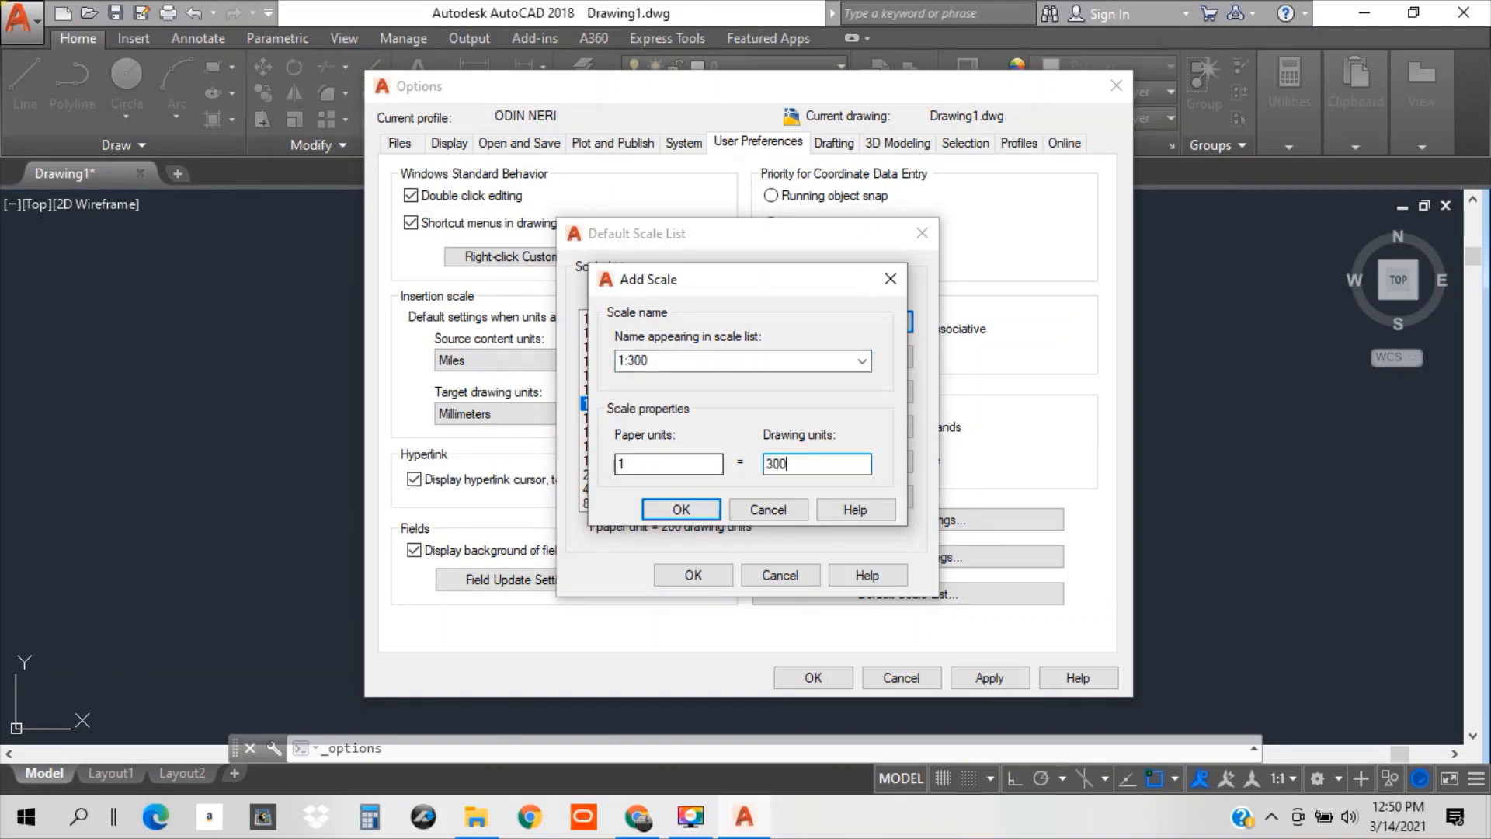
left_click(694, 508)
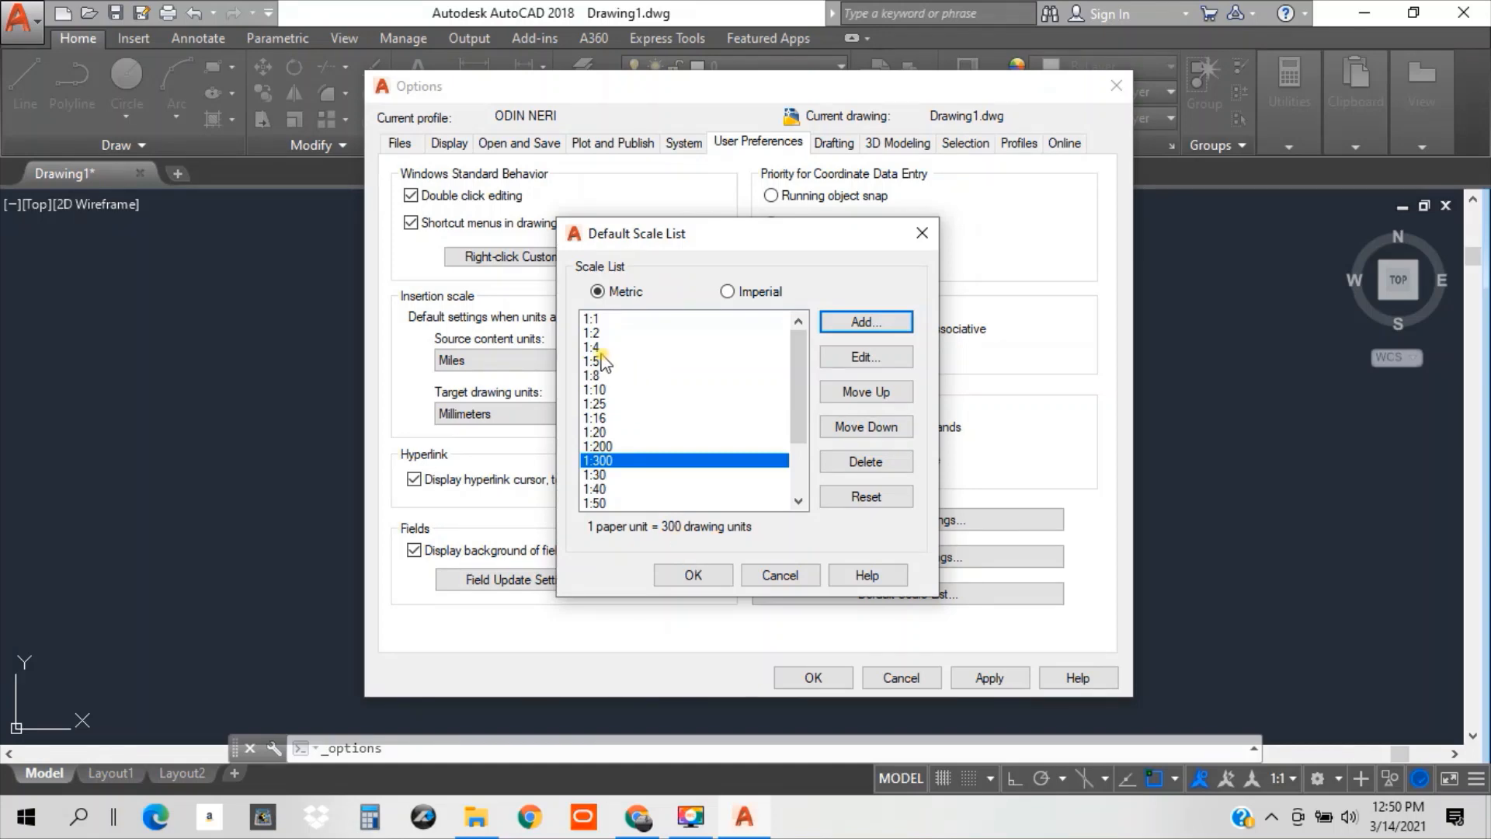
left_click(598, 319)
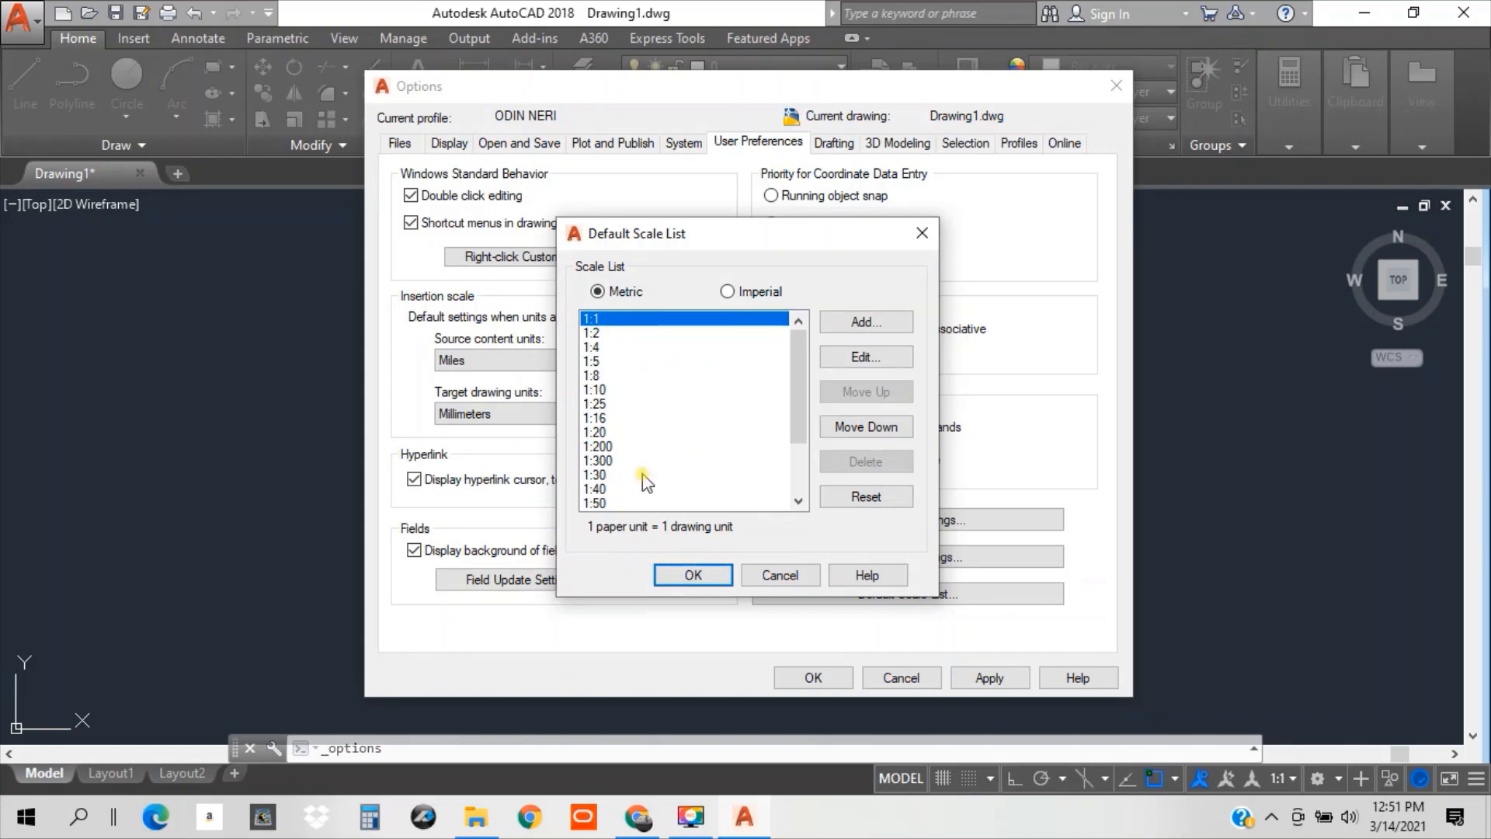
left_click(710, 581)
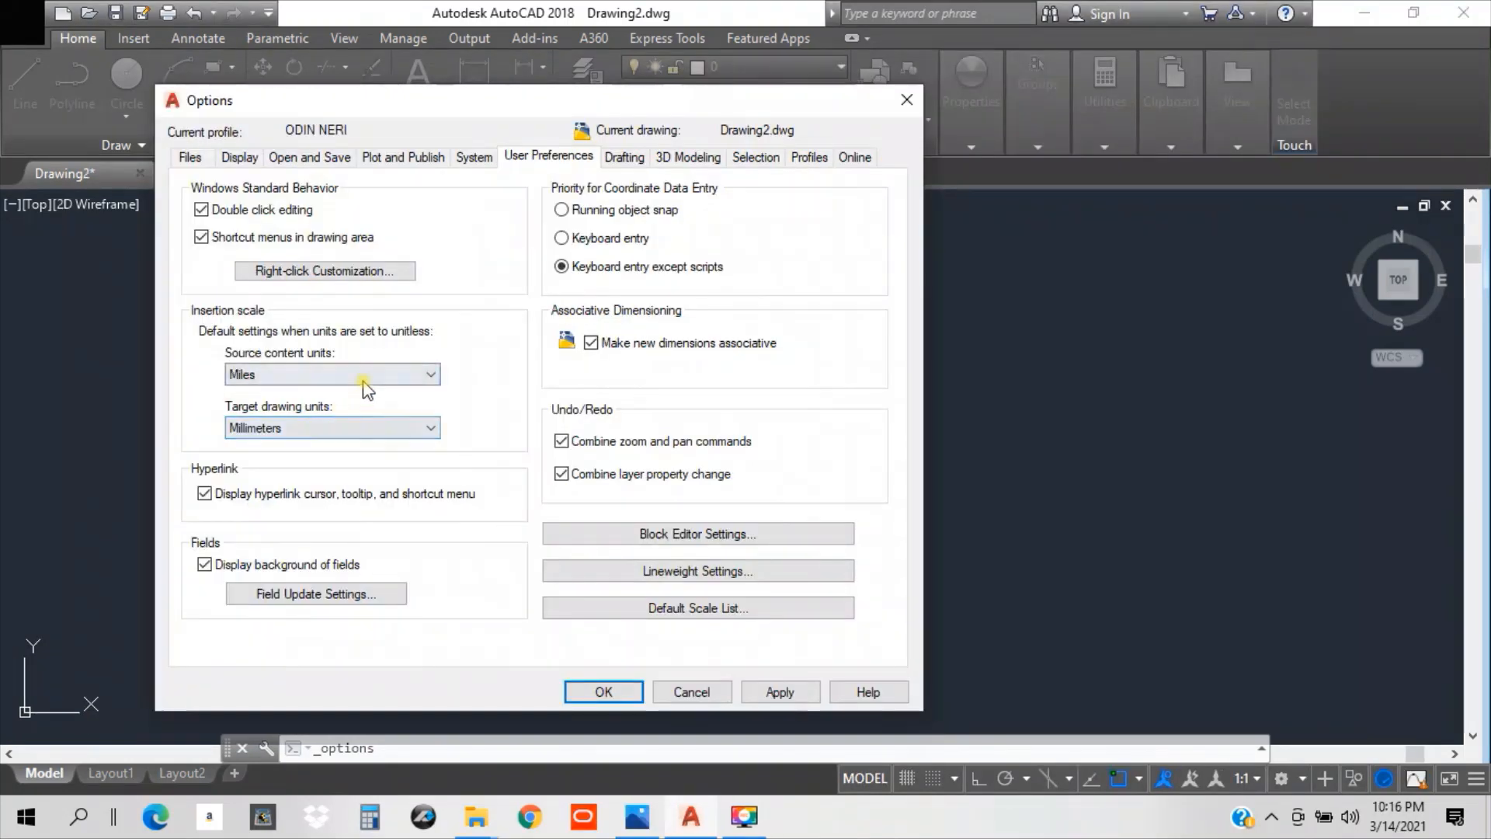
Set the insertion scale's source content units to Millimeters and apply the user preferences.
left_click(363, 376)
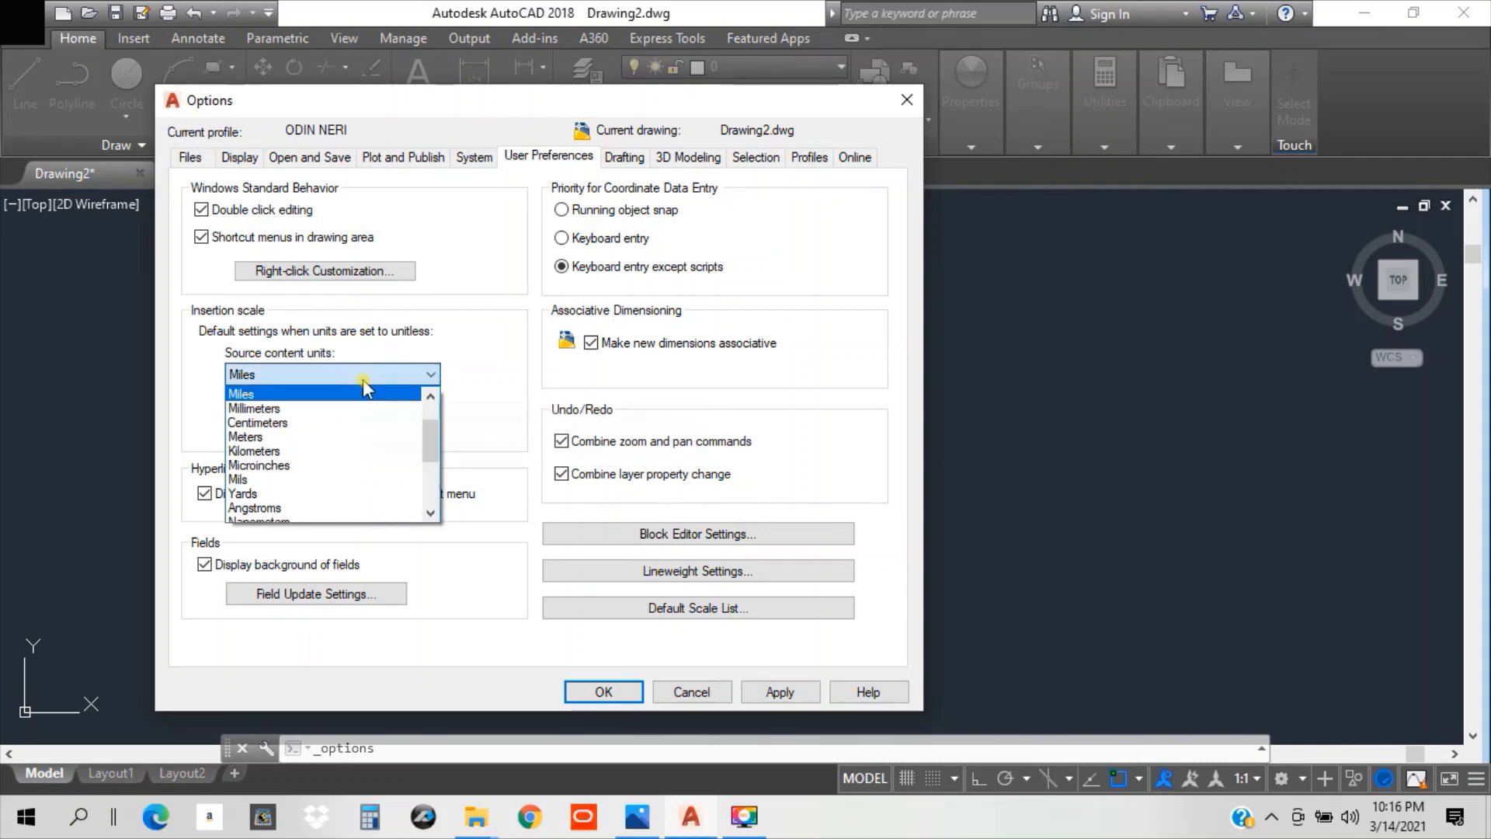
left_click(339, 409)
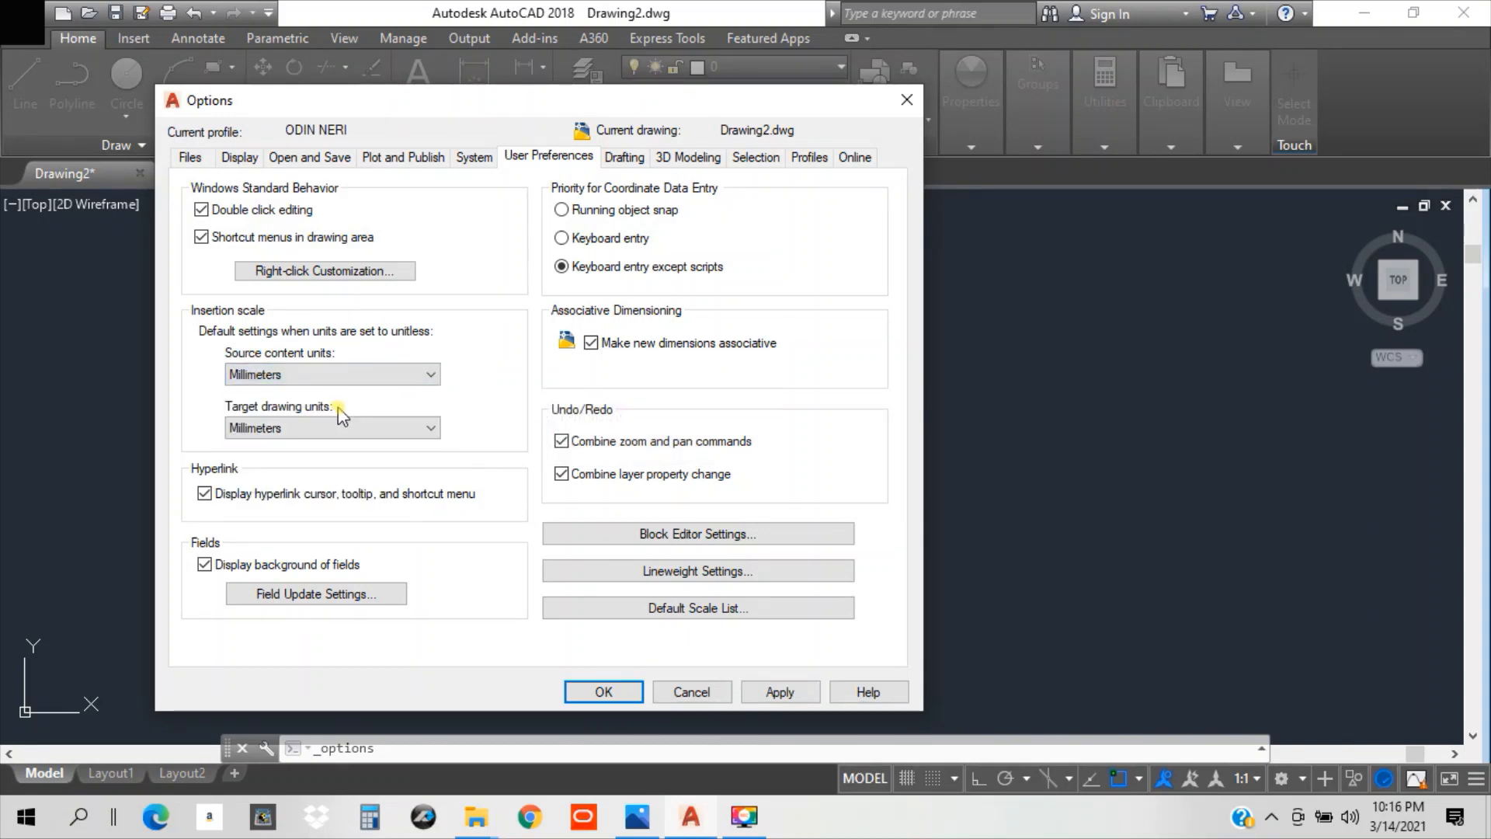
left_click(780, 692)
left_click(605, 692)
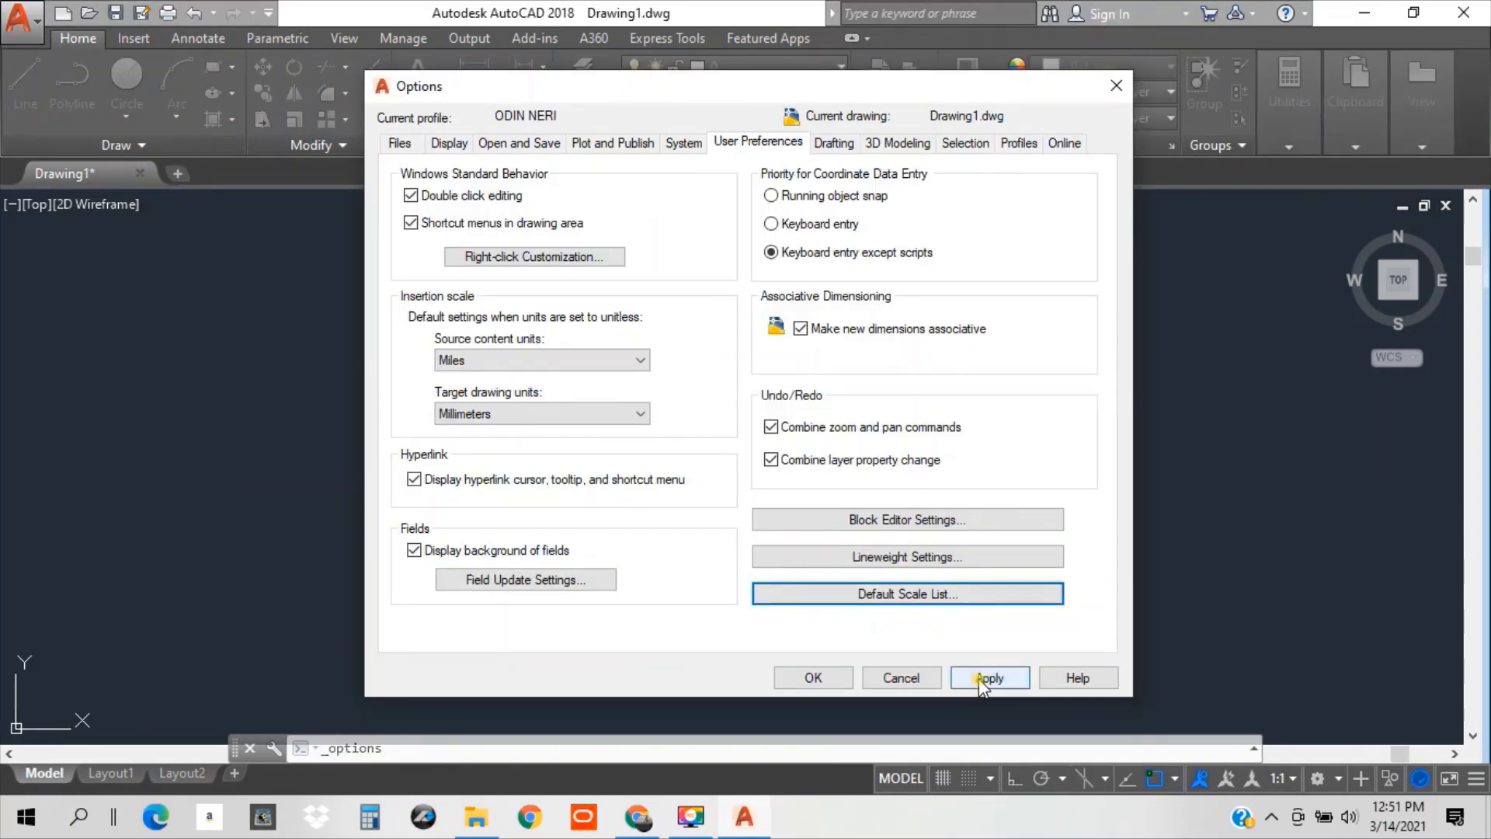
left_click(981, 678)
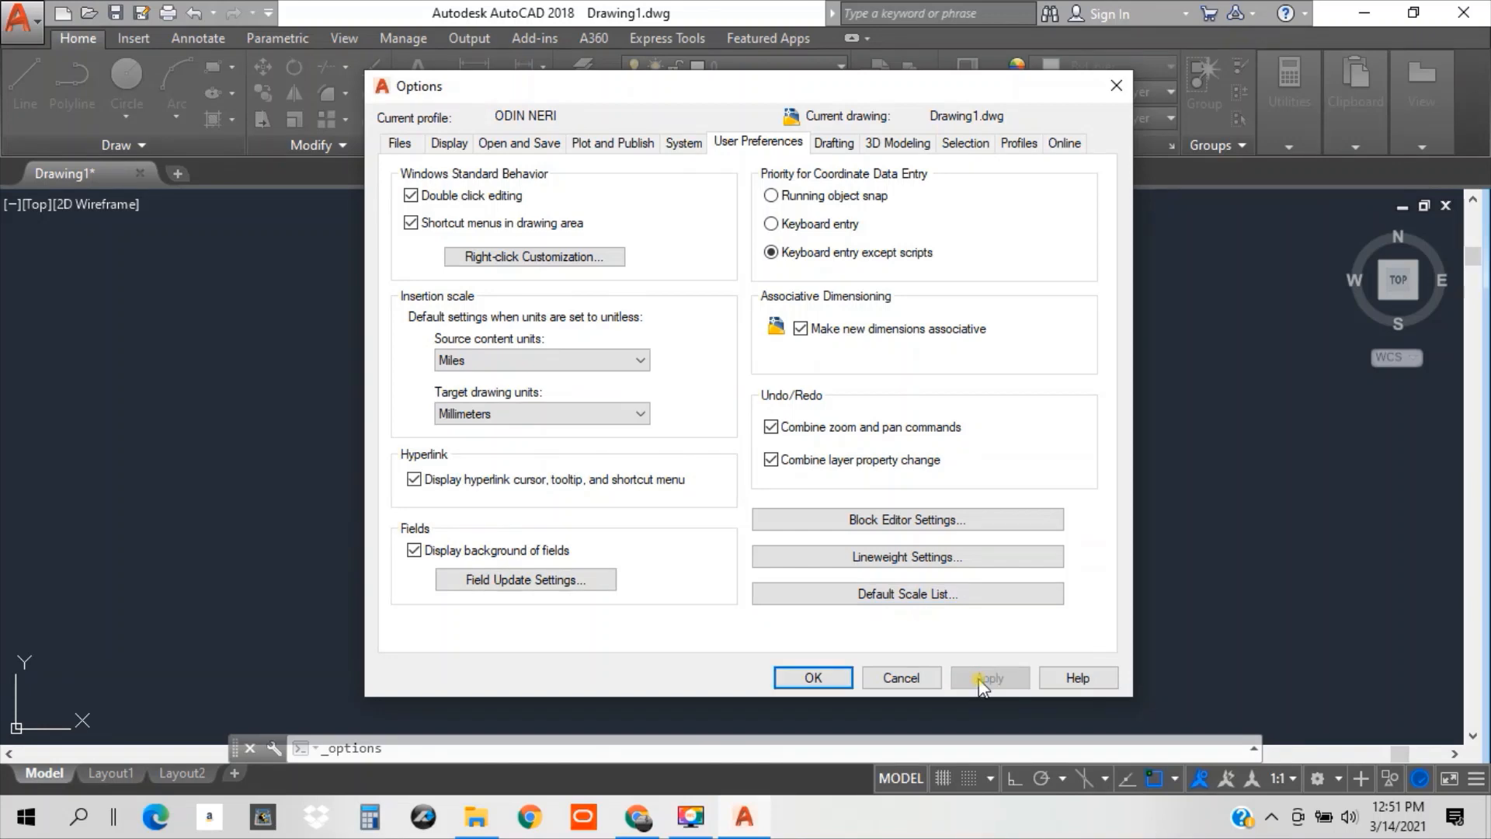
Review the drafting, 3D modeling and selection options, close them and inspect the crosshair's centre in the drawing area.
left_click(835, 144)
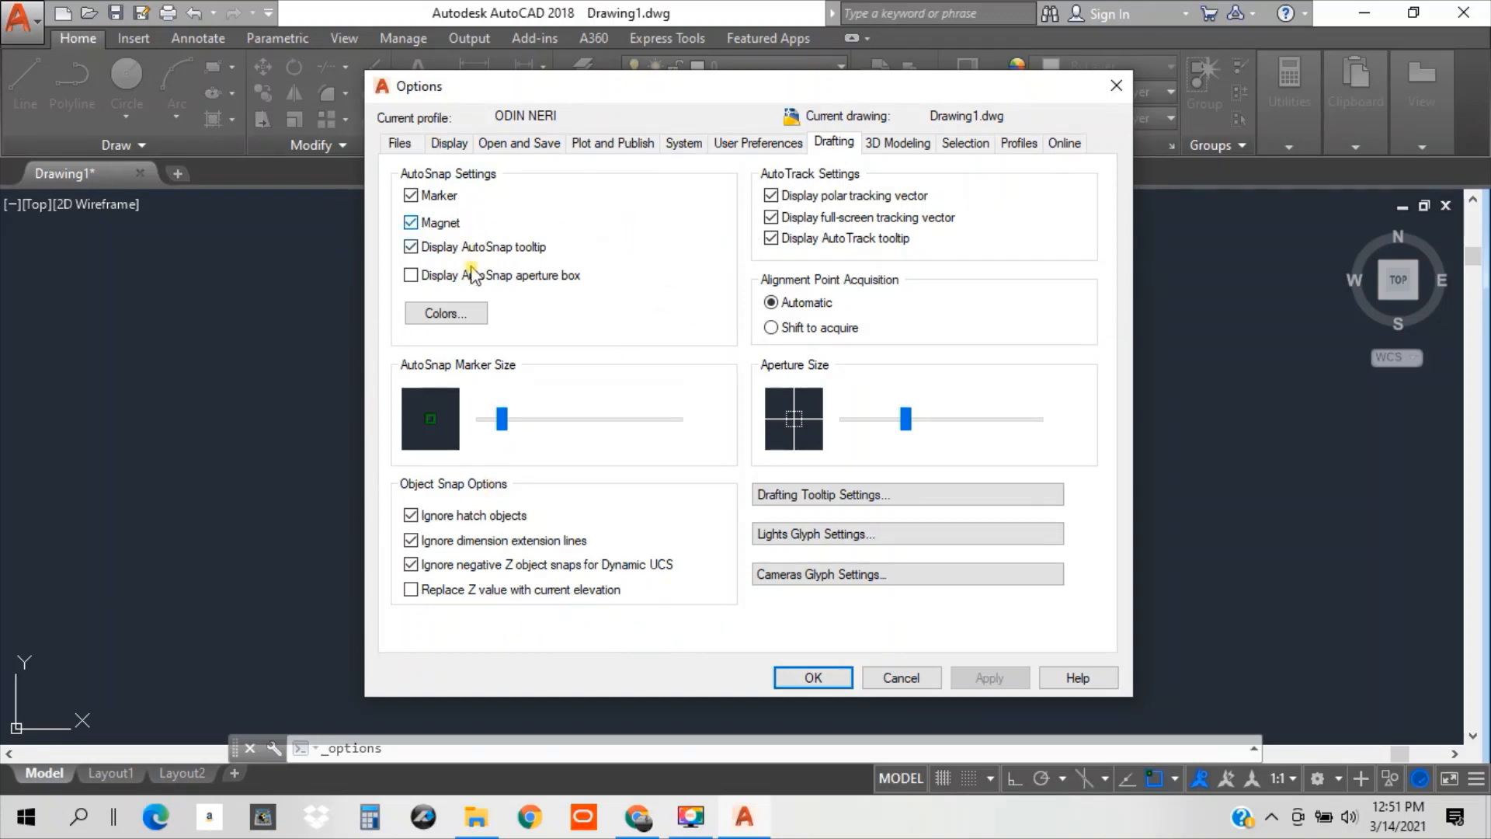
left_click(892, 143)
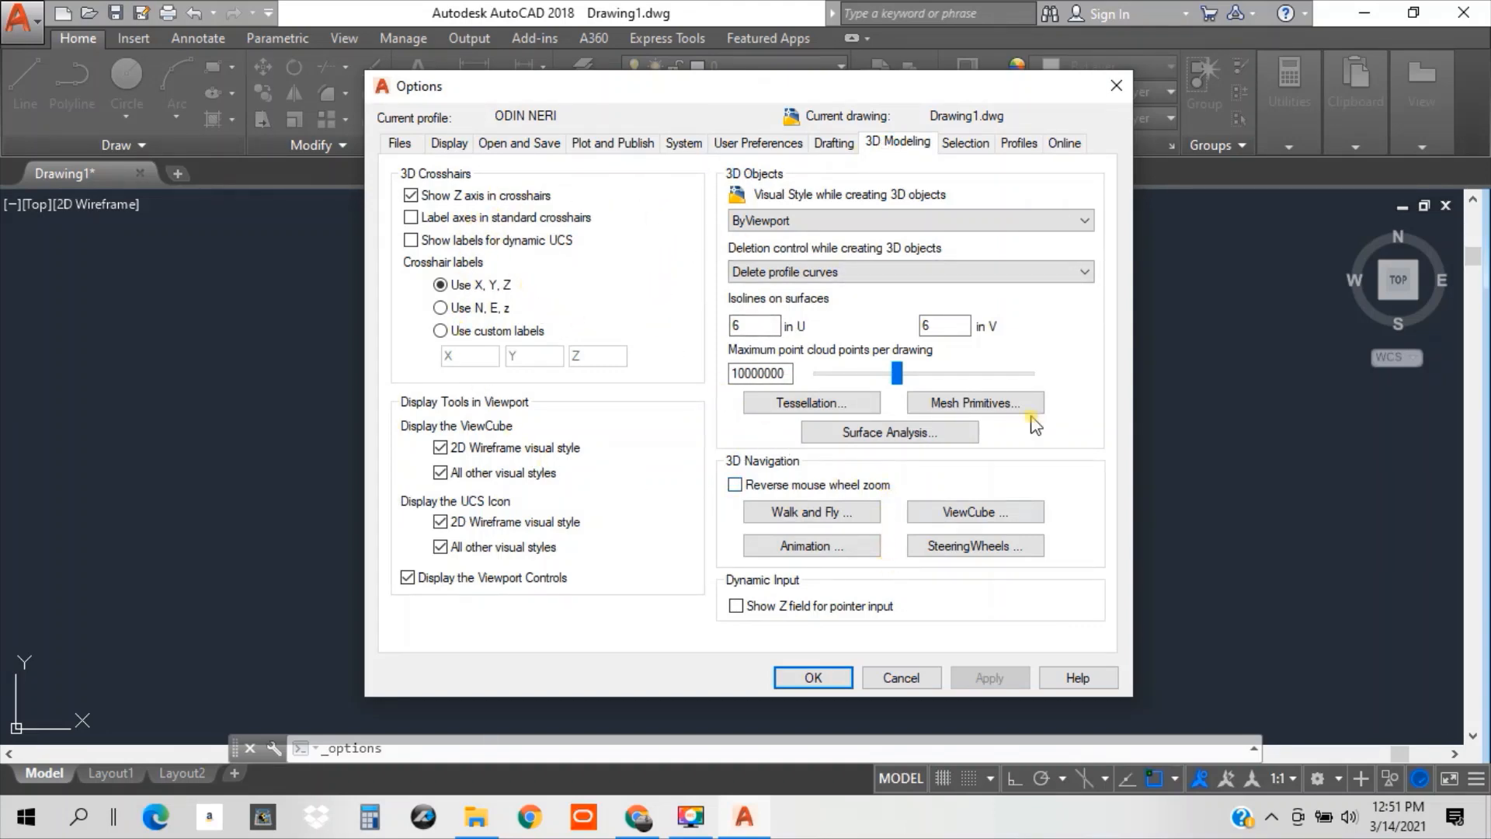
left_click(963, 146)
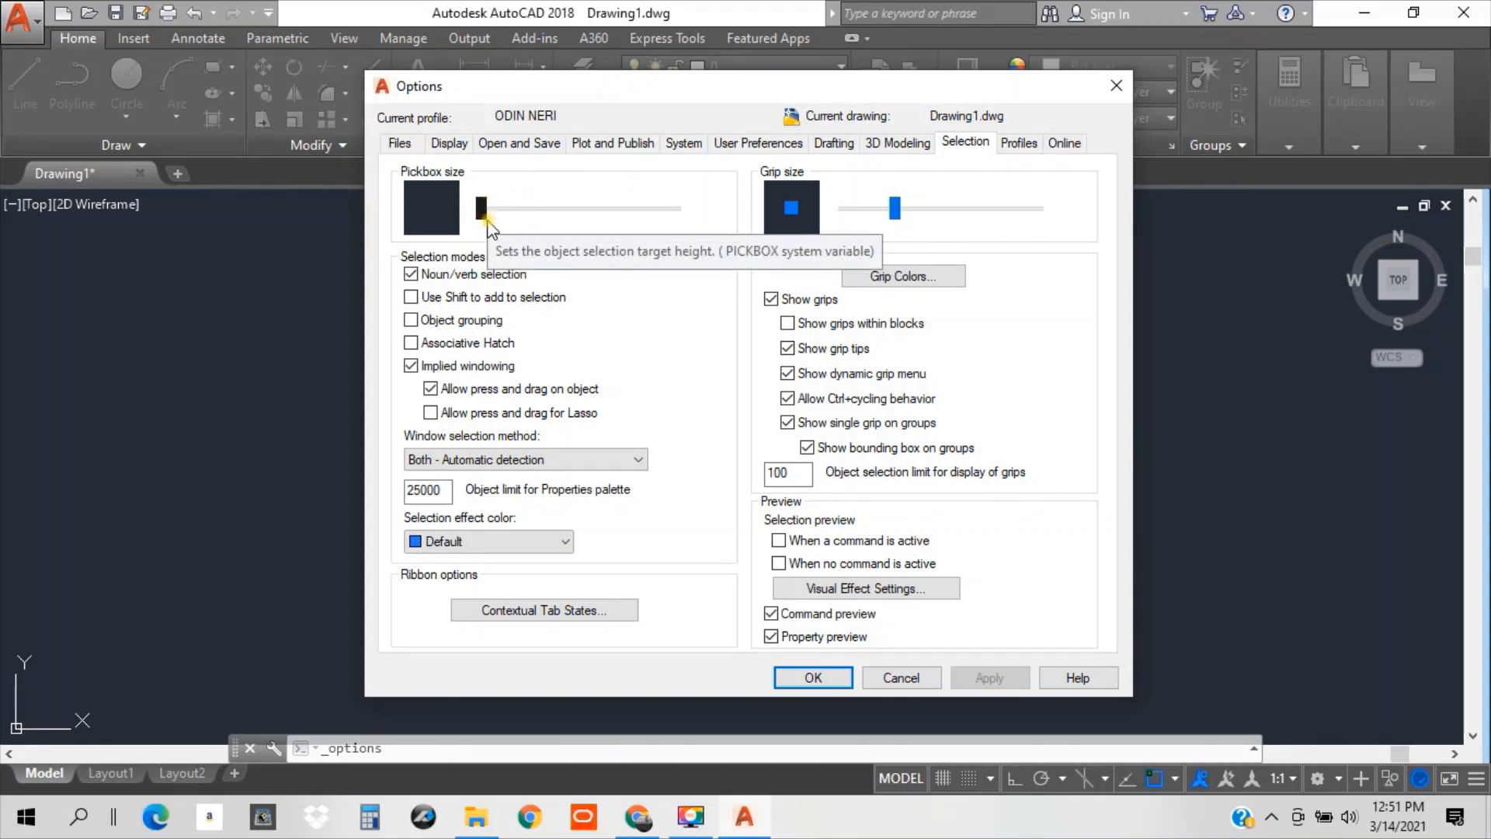
left_click(830, 681)
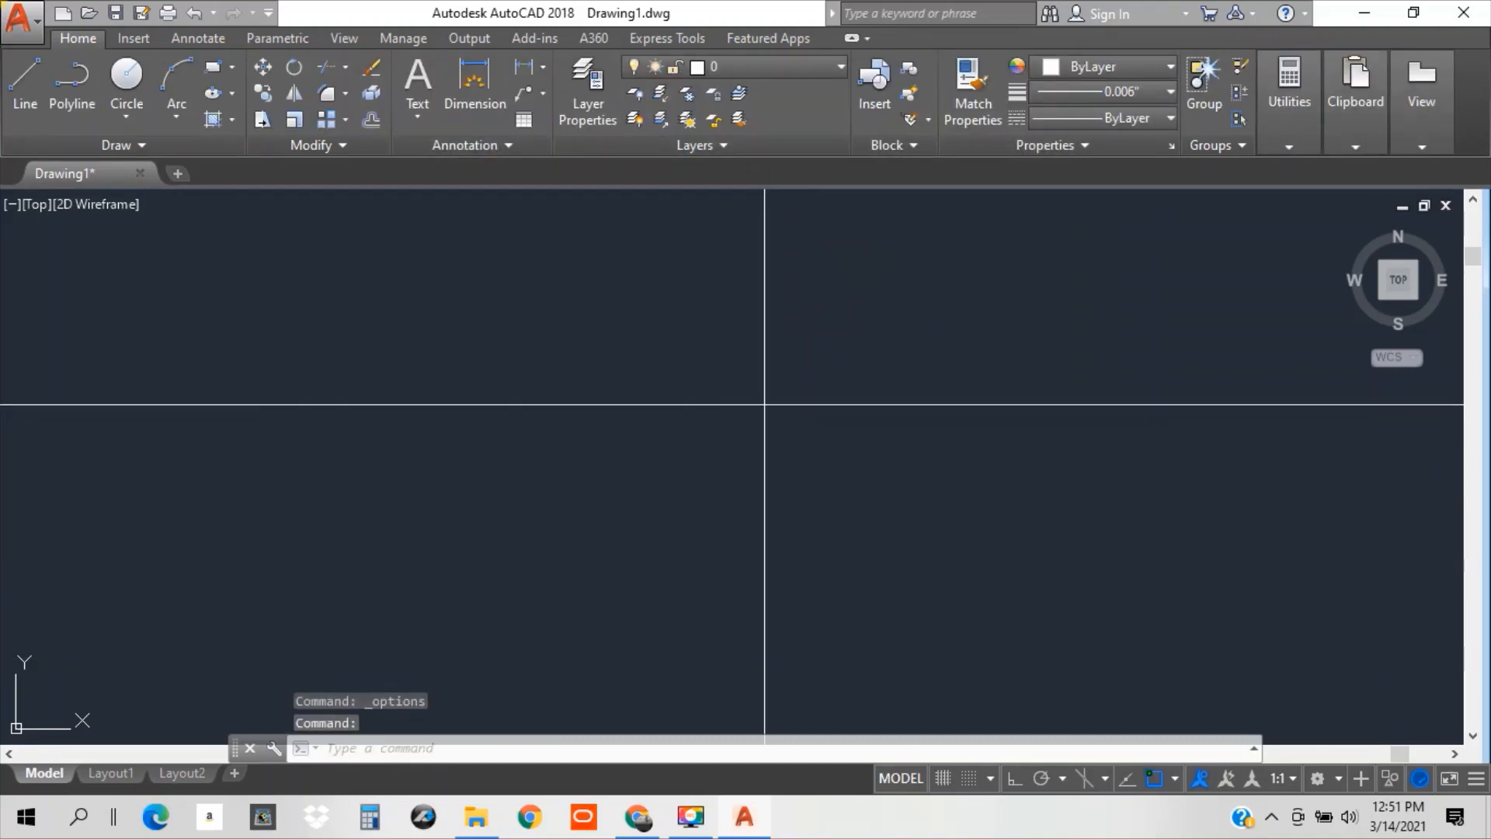
scroll(765, 400, "down", 5)
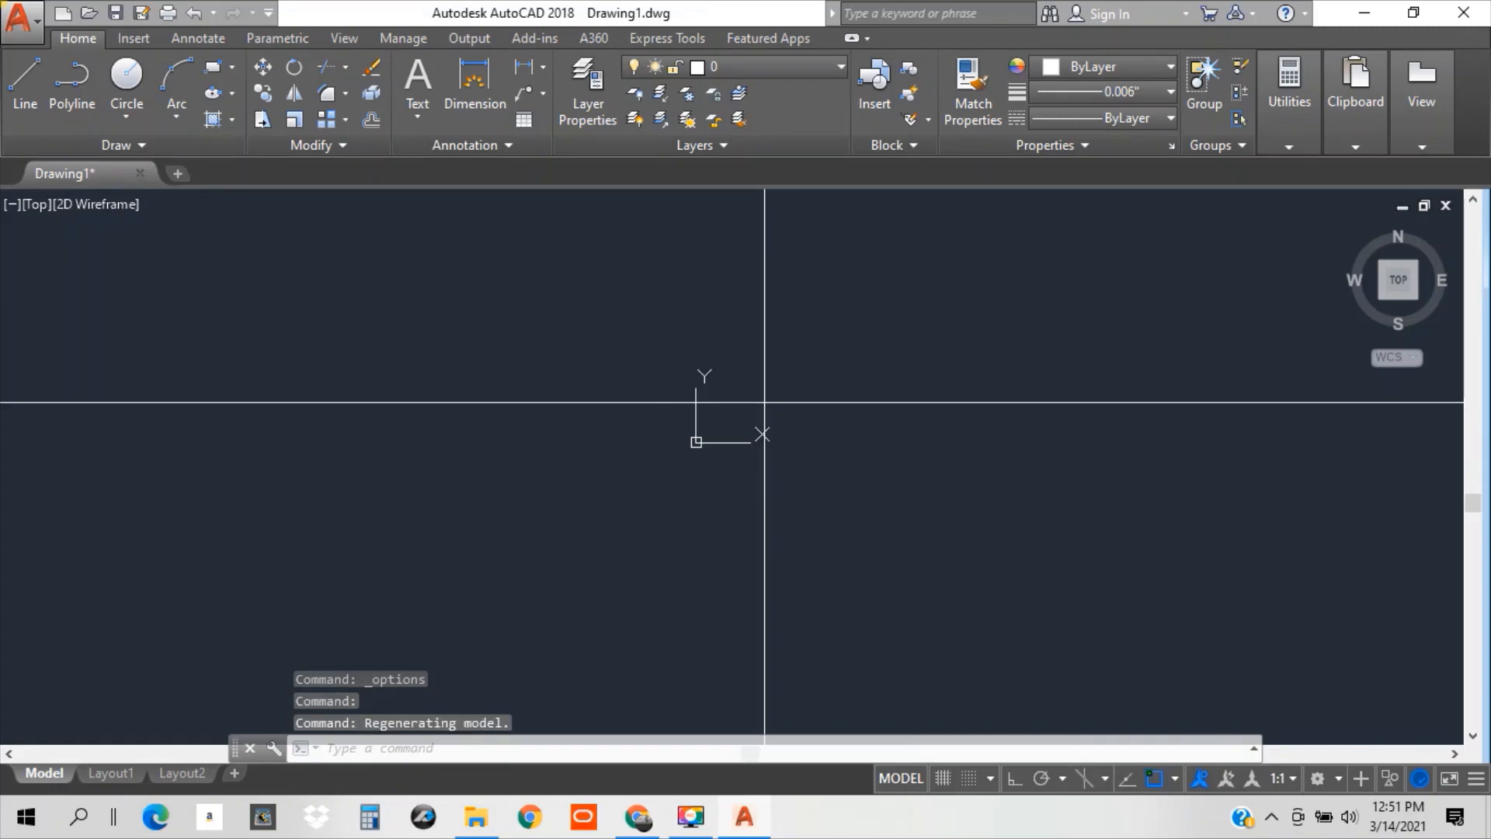
scroll(712, 440, "up", 8)
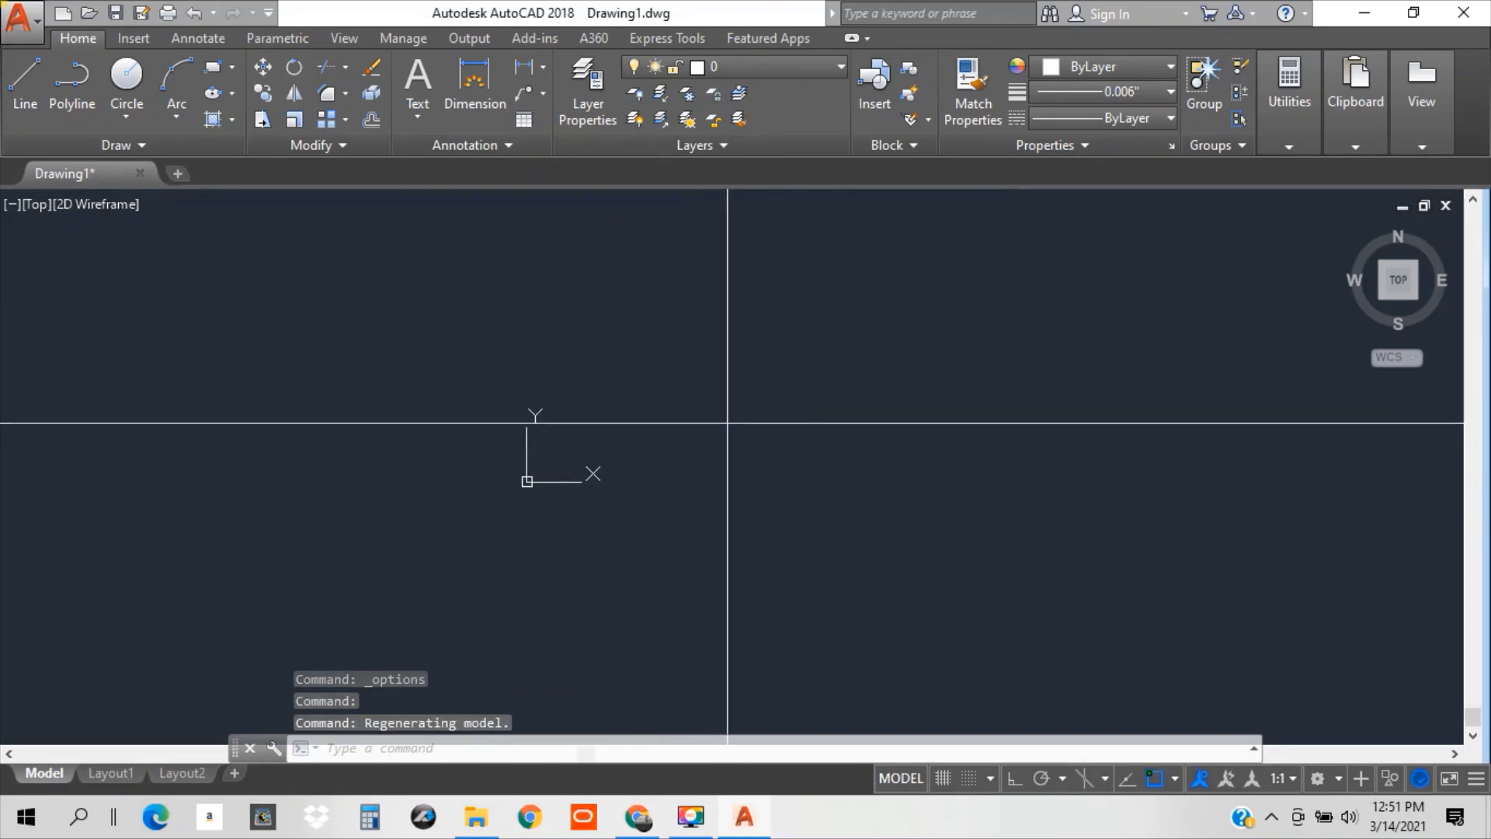
scroll(731, 425, "down", 4)
Enlarge the pickbox to about a quarter of its size range in the selection options, apply it and check the crosshair.
right_click(788, 421)
left_click(854, 414)
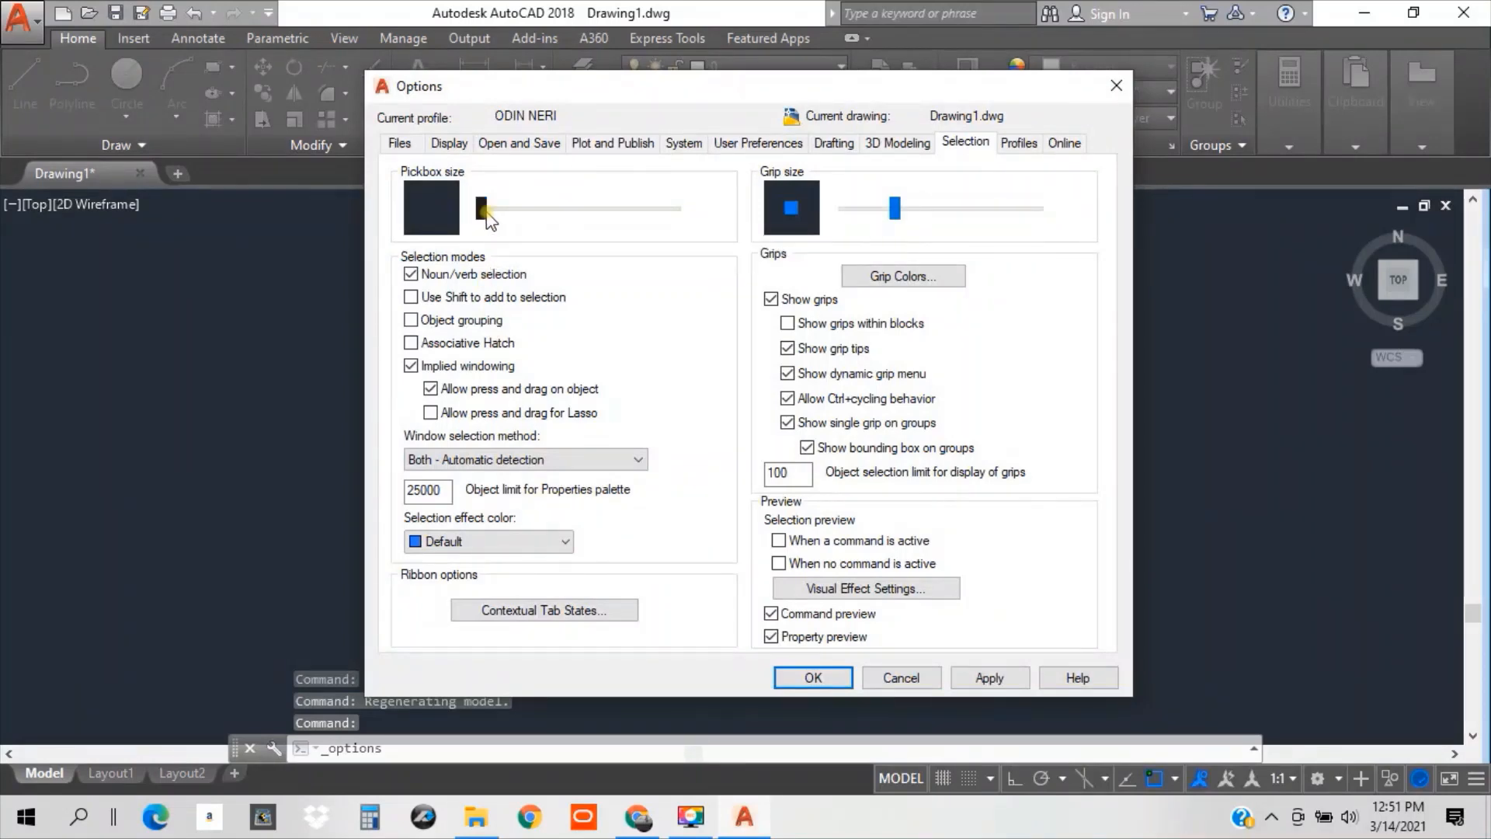
left_click_drag(482, 209, 535, 210)
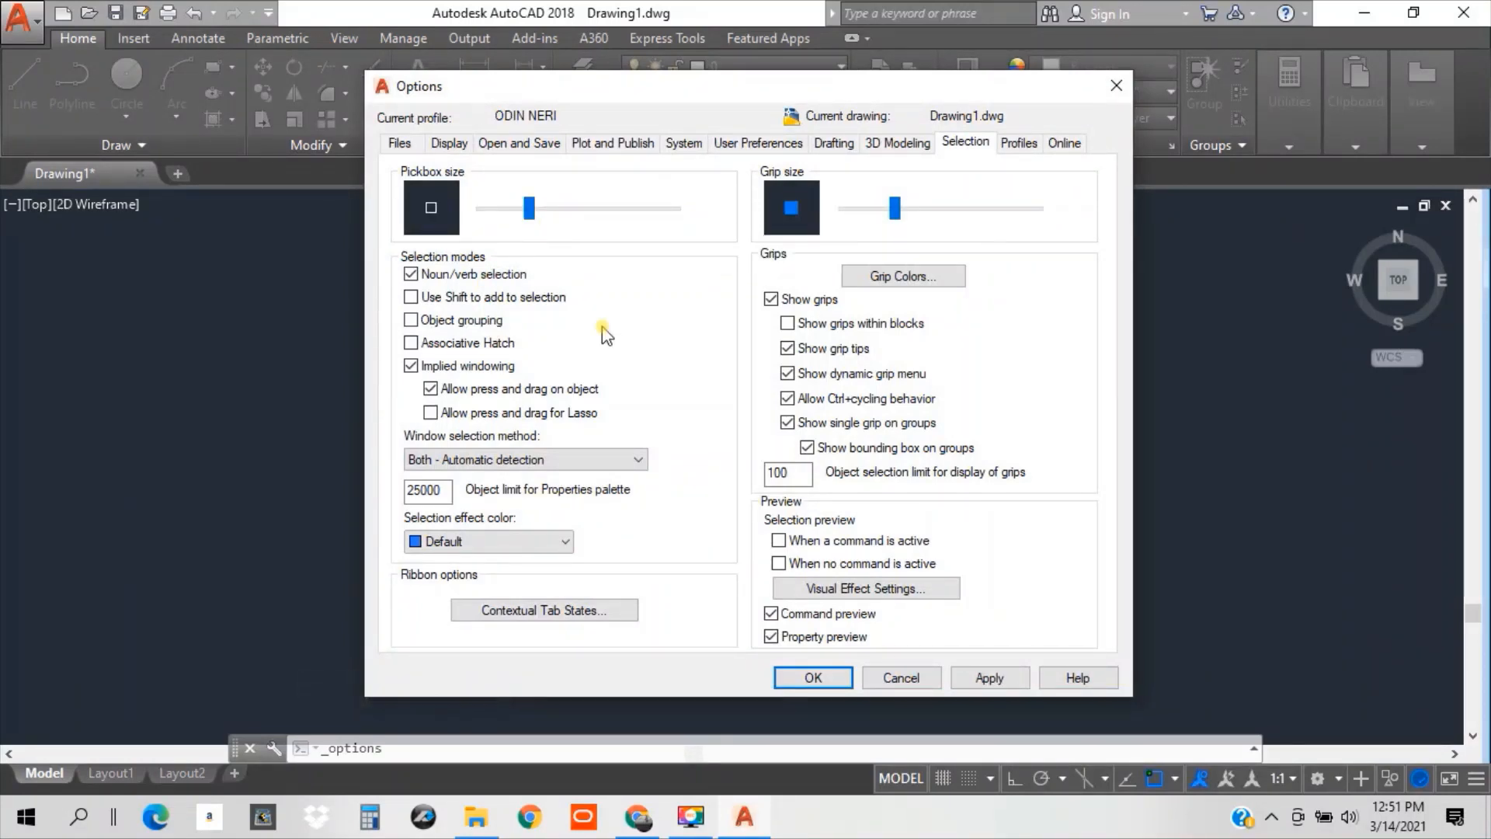
left_click(1011, 681)
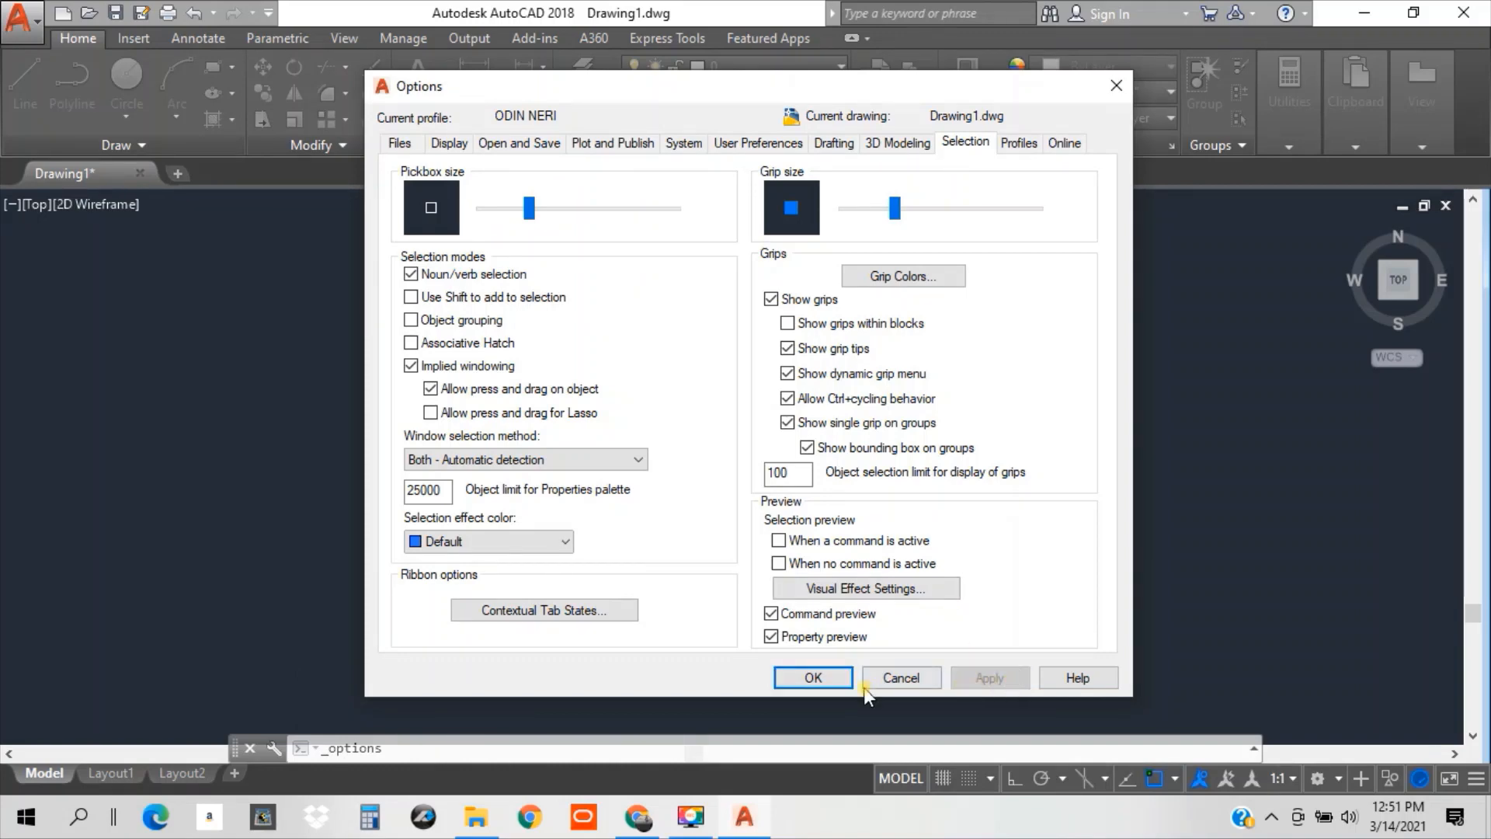
left_click(811, 677)
scroll(722, 430, "up", 5)
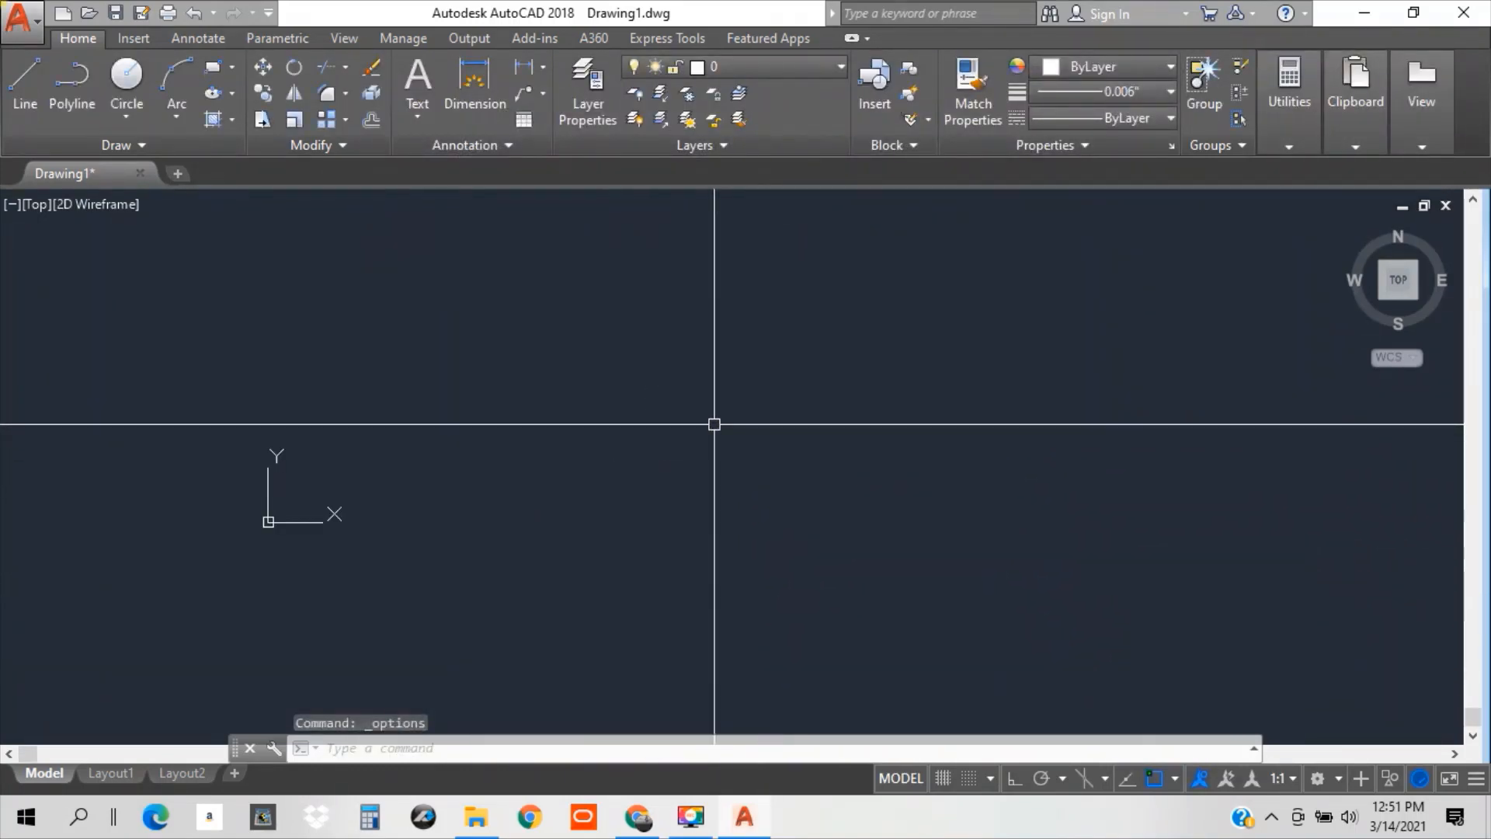
scroll(714, 431, "down", 6)
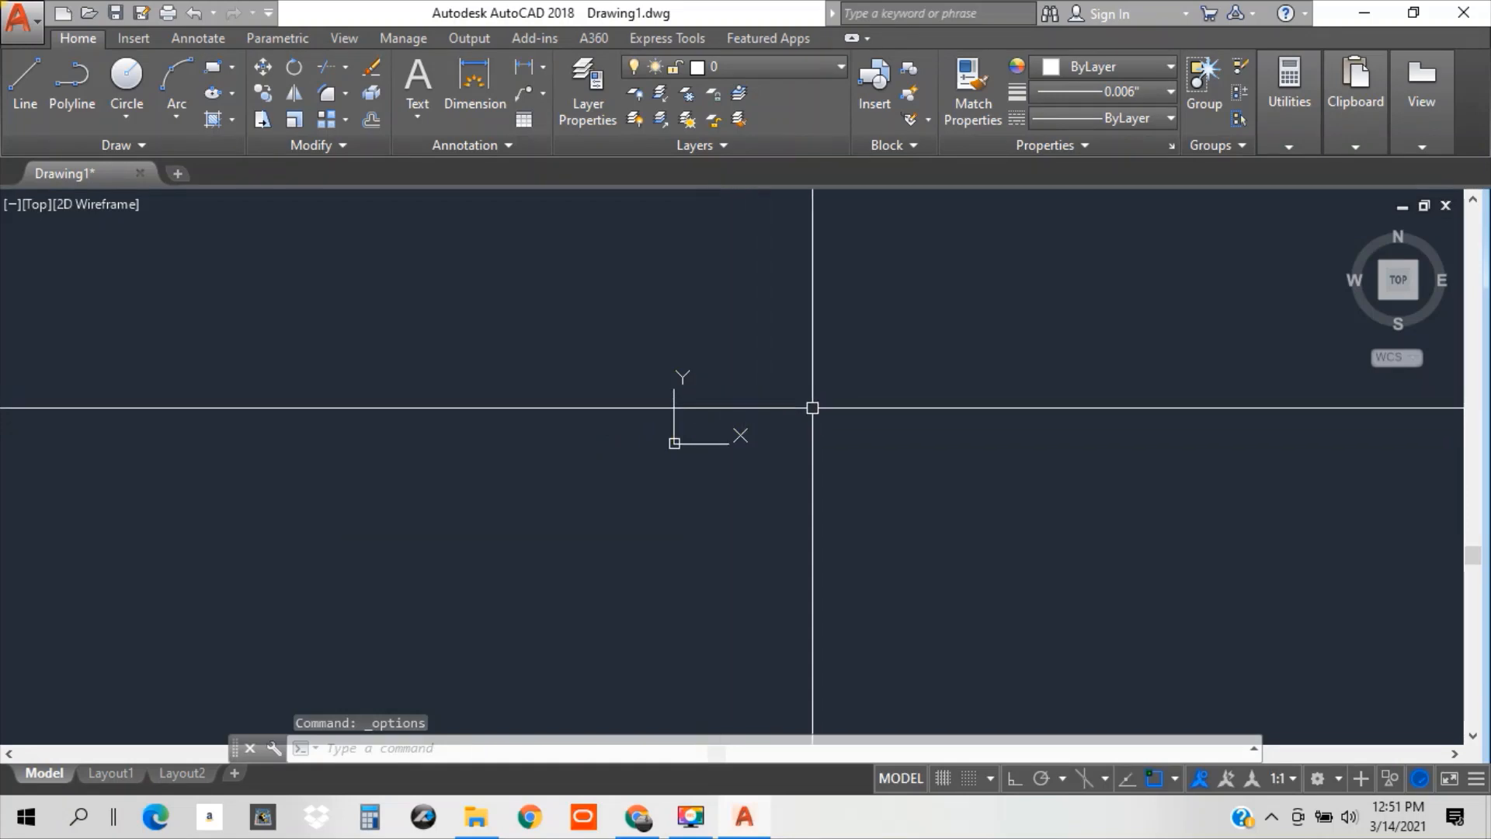
Reopen the options, apply the selection settings and display the available profiles.
right_click(768, 425)
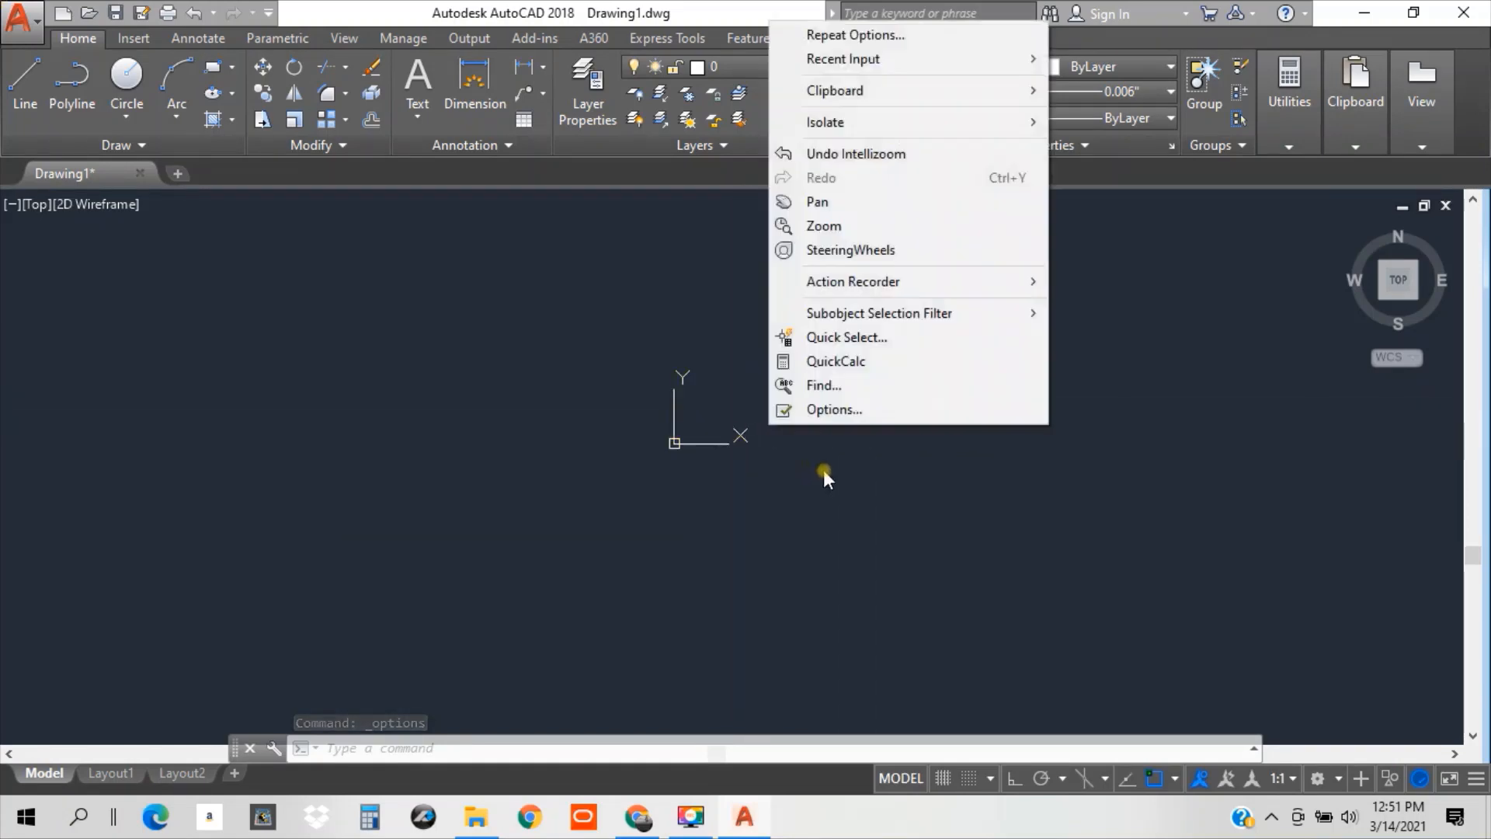
left_click(834, 410)
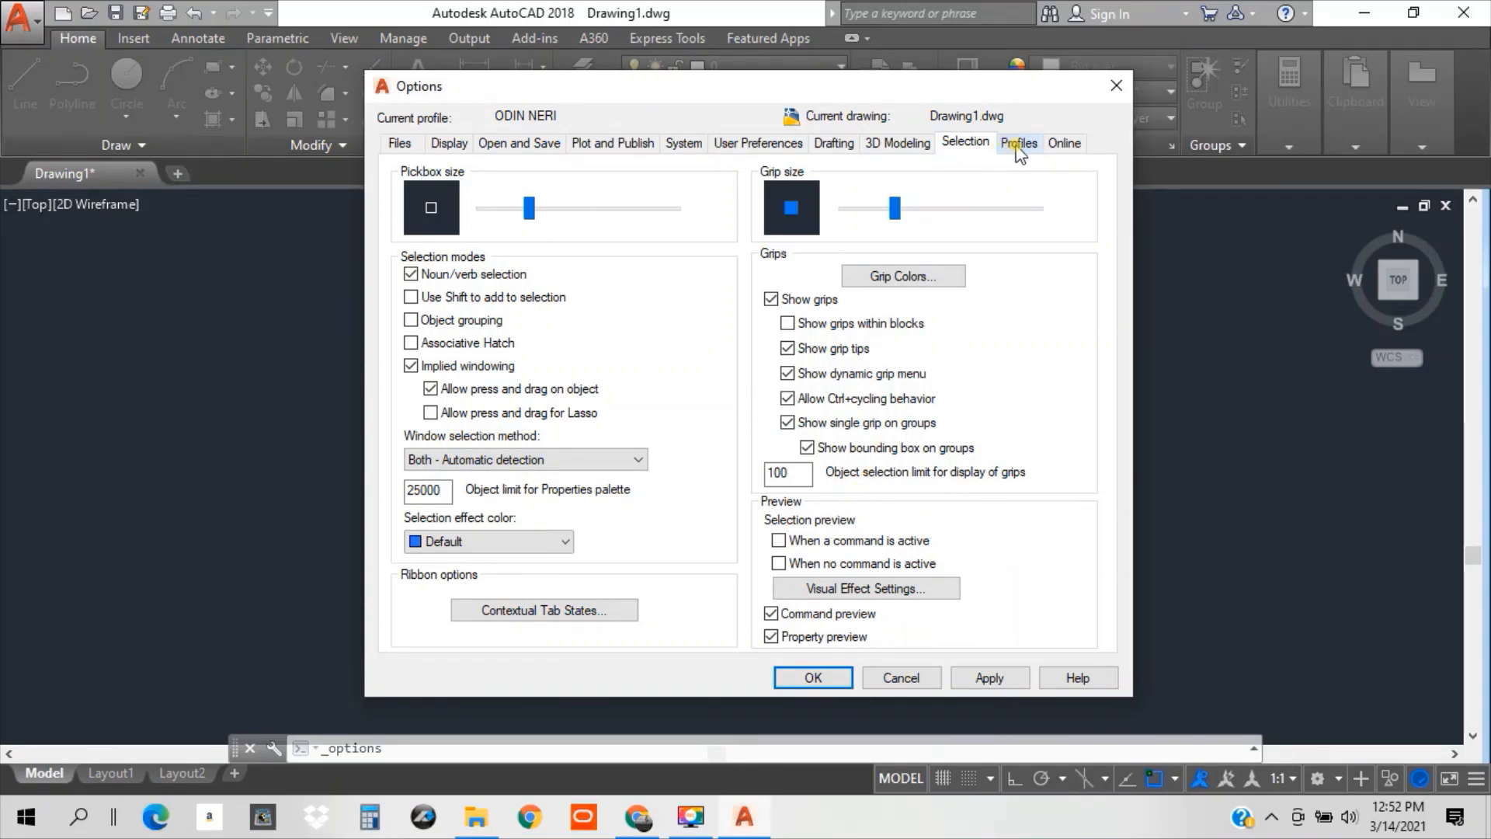
left_click(998, 677)
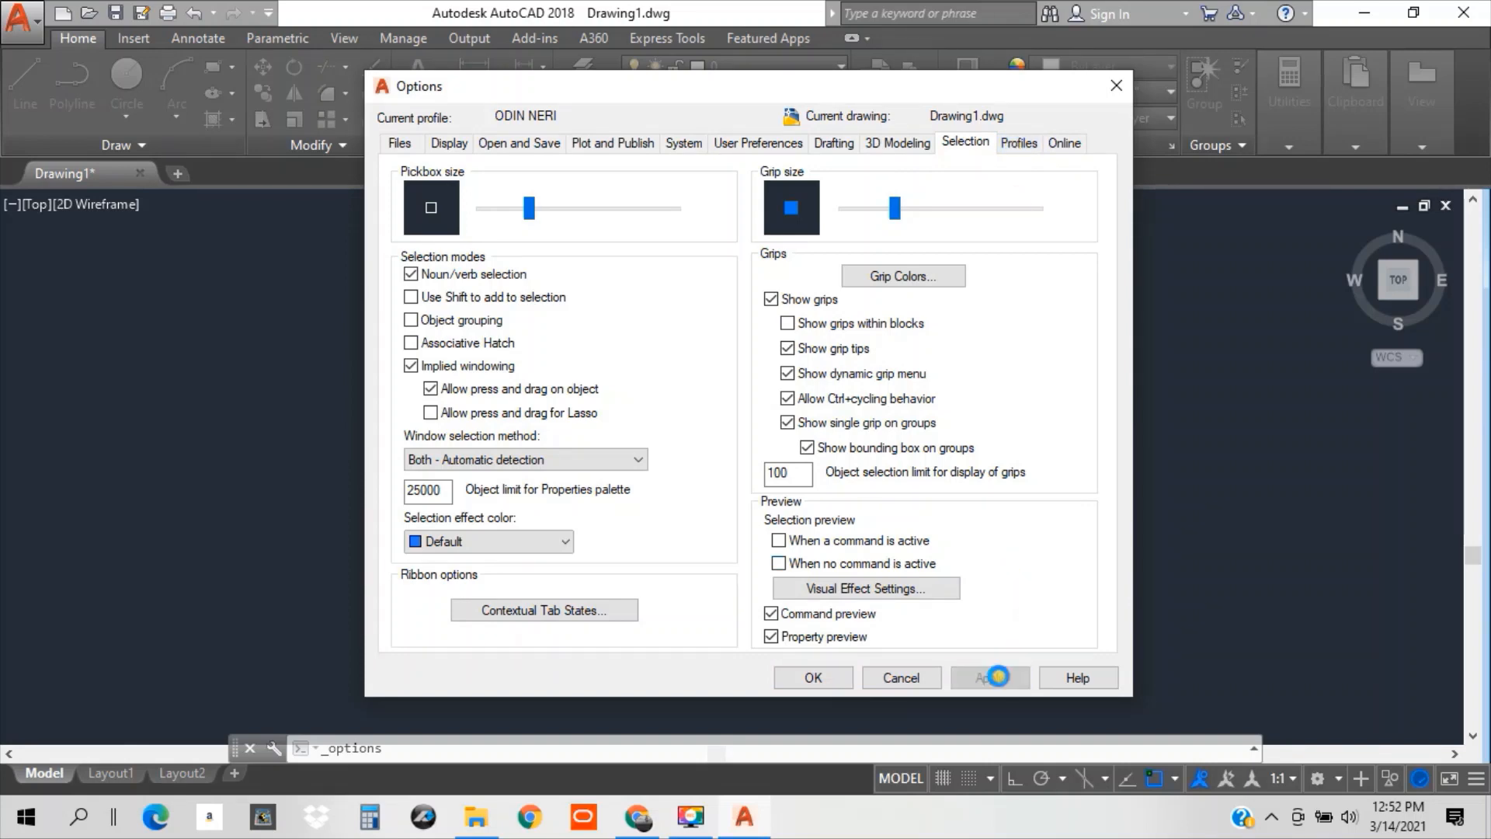
left_click(1019, 143)
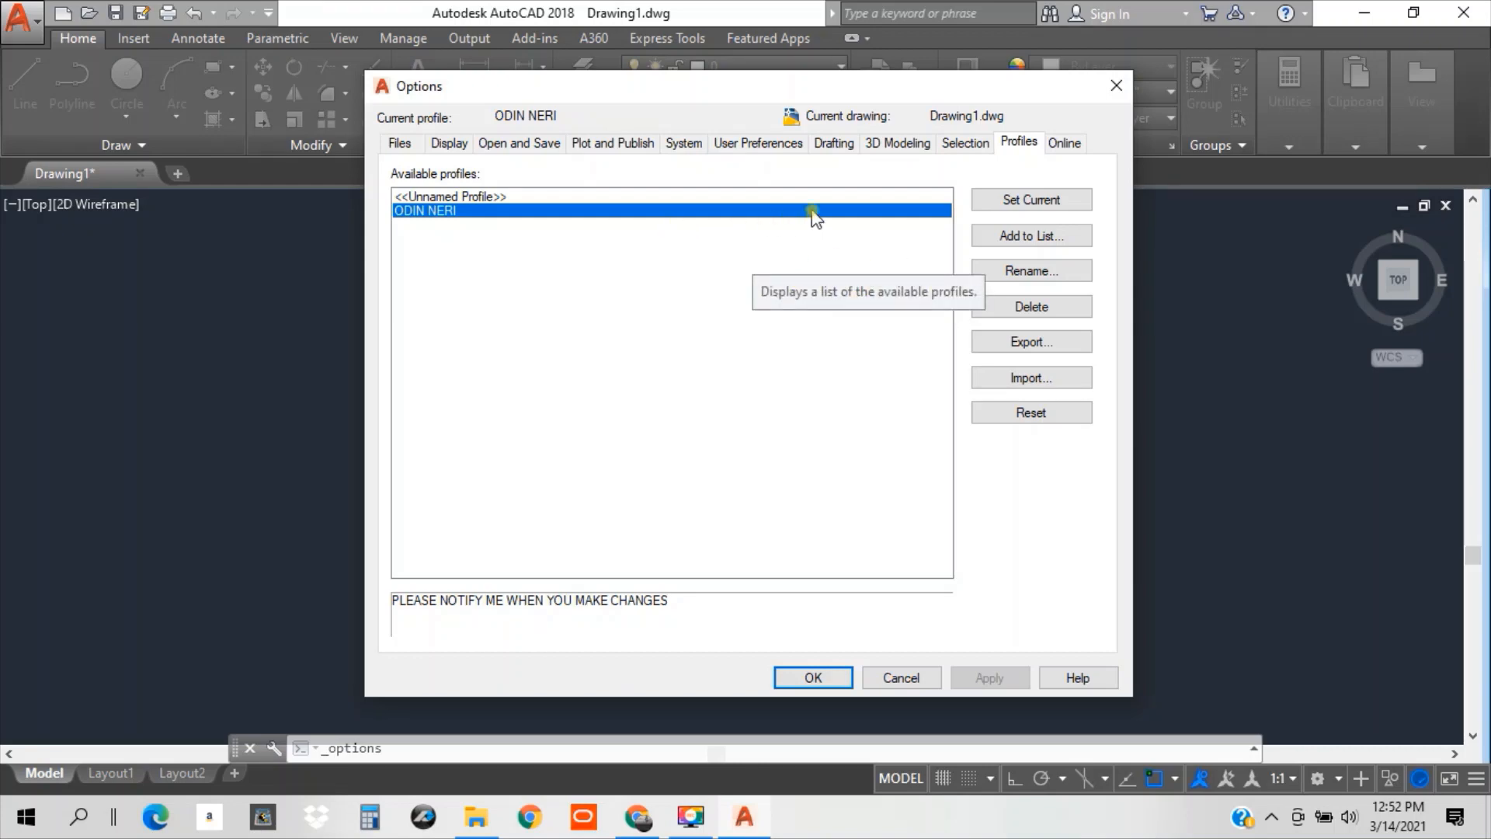
Start exporting the personal profile and browse from the Desktop through ONLINE TUTORIALS, 2.0 SECOND TUTORIAL SERIES and 1.0 LIBRARY to the AUTOCAD folder.
left_click(1041, 347)
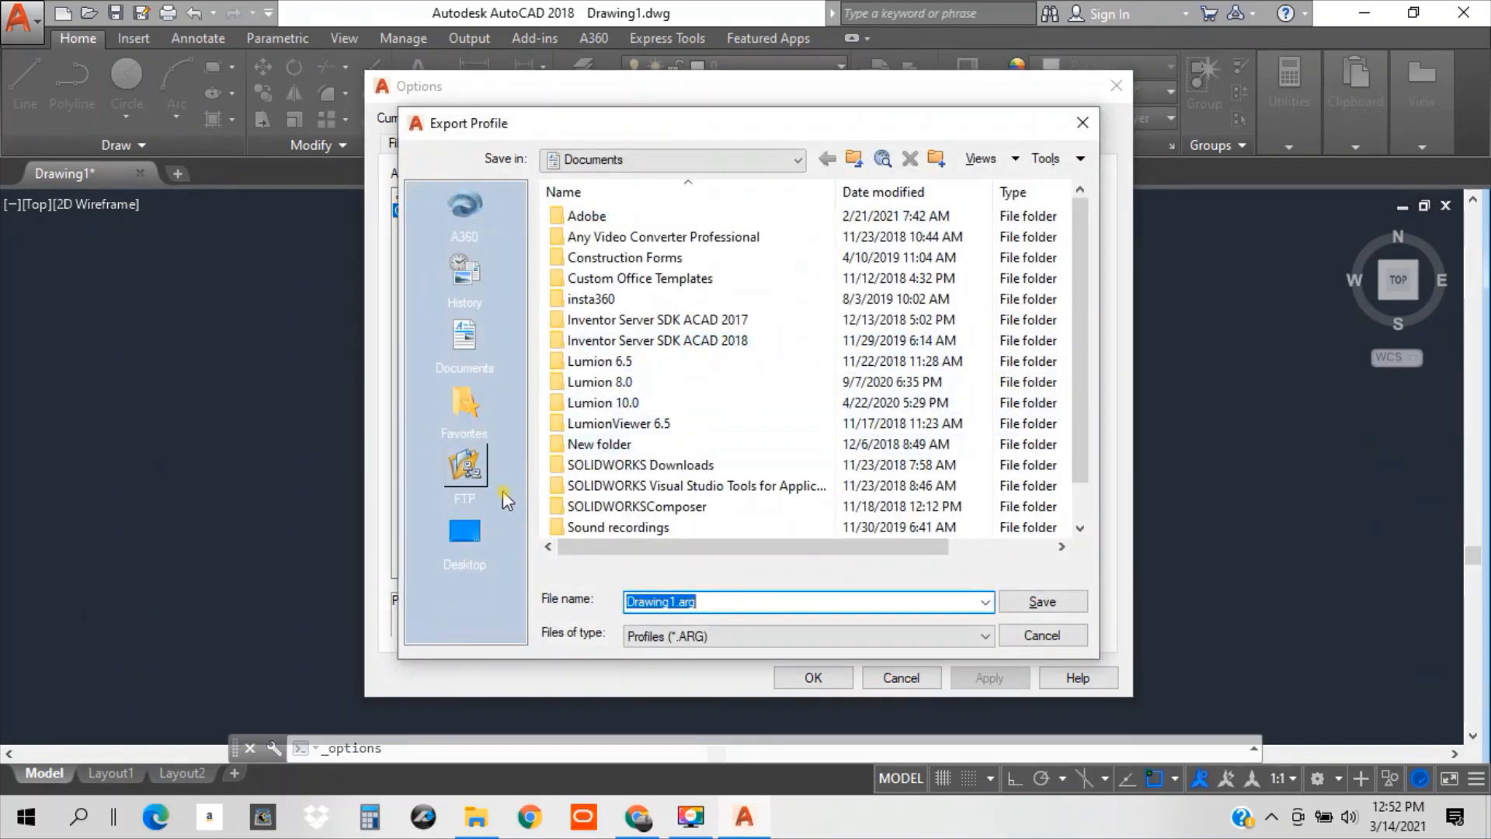
left_click(466, 536)
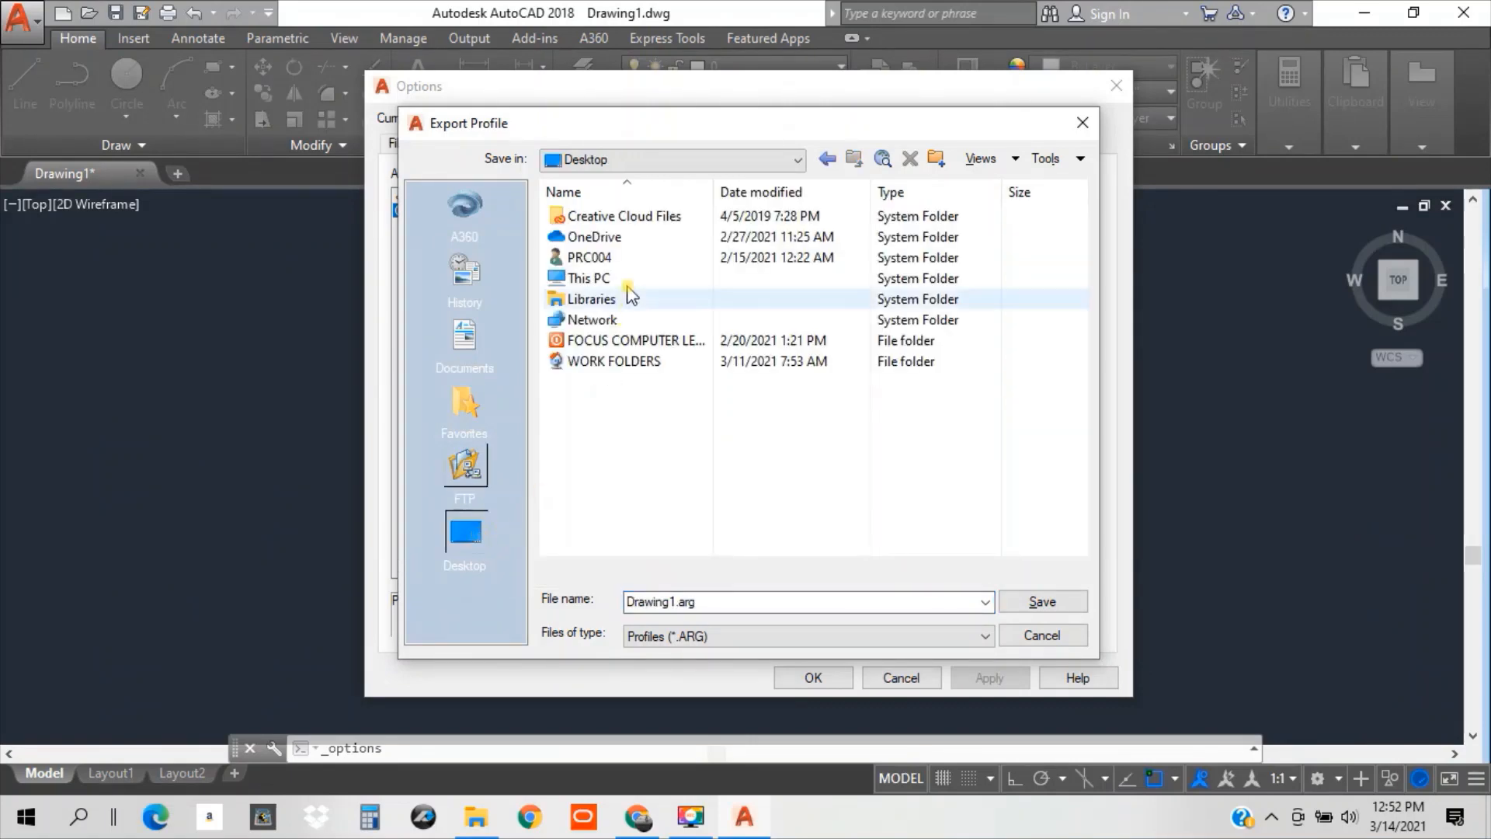
double_click(618, 342)
double_click(628, 219)
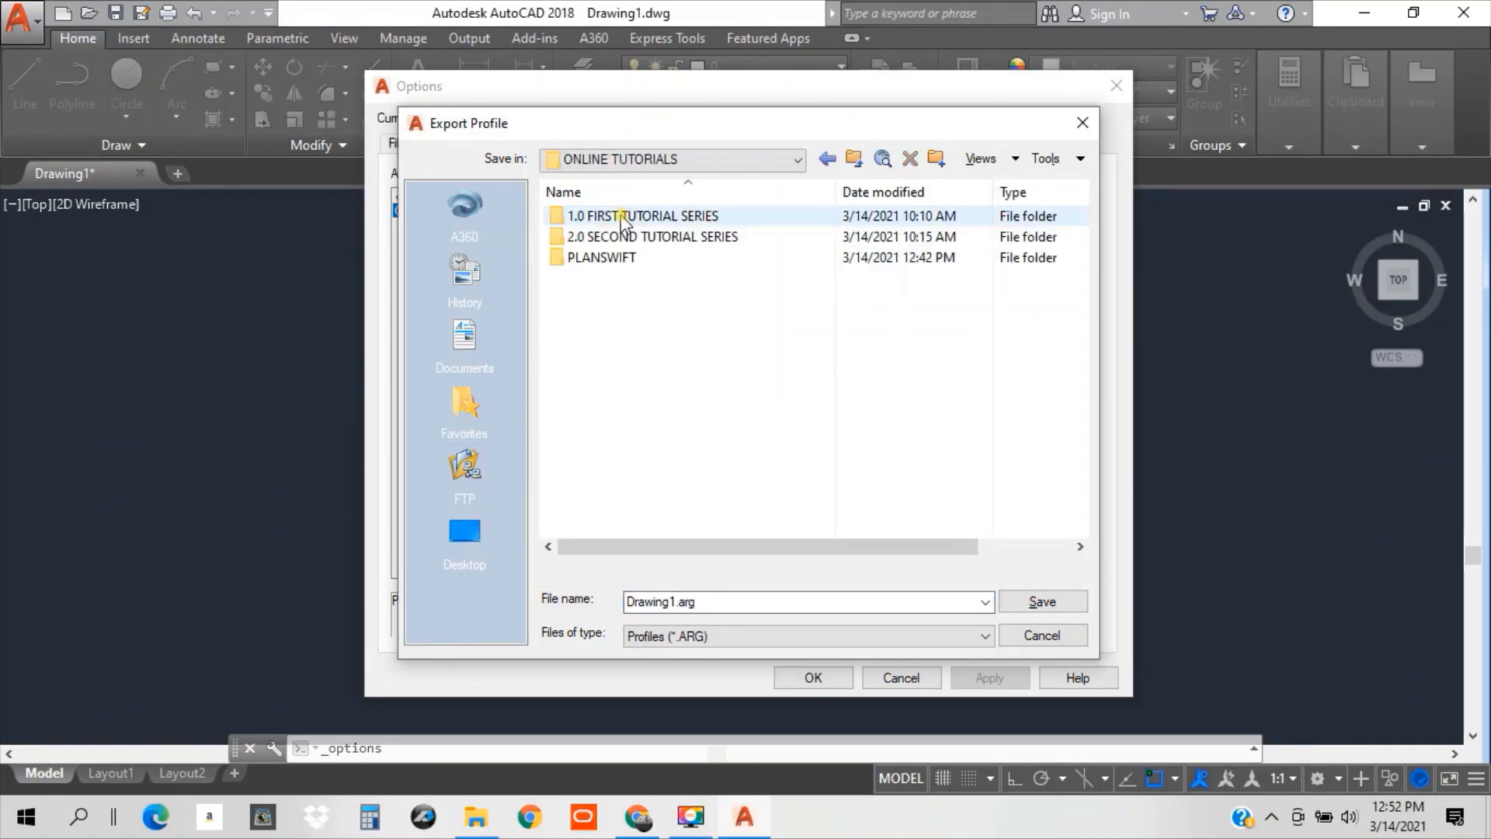
double_click(621, 236)
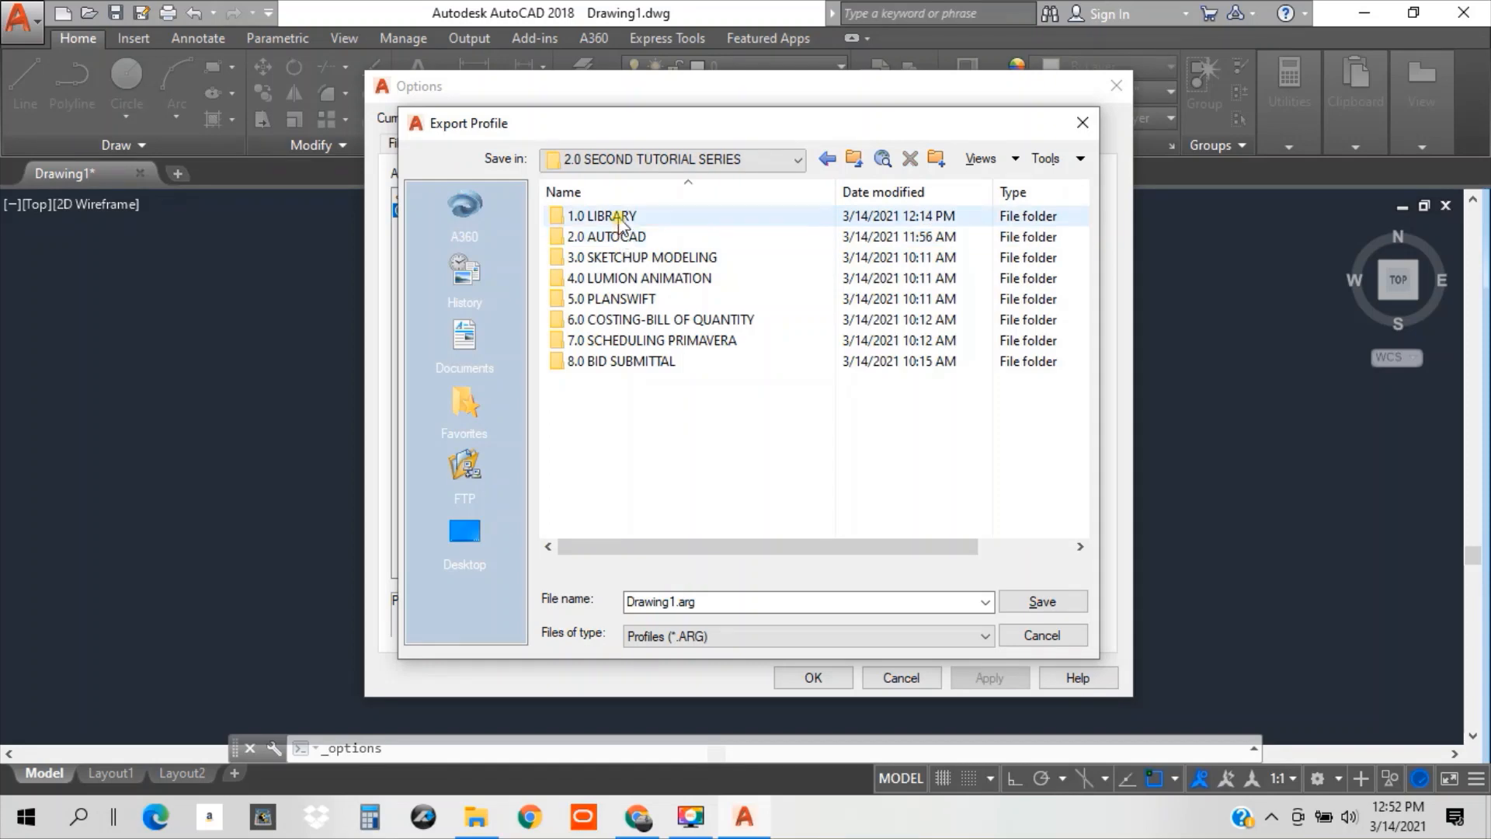
double_click(600, 216)
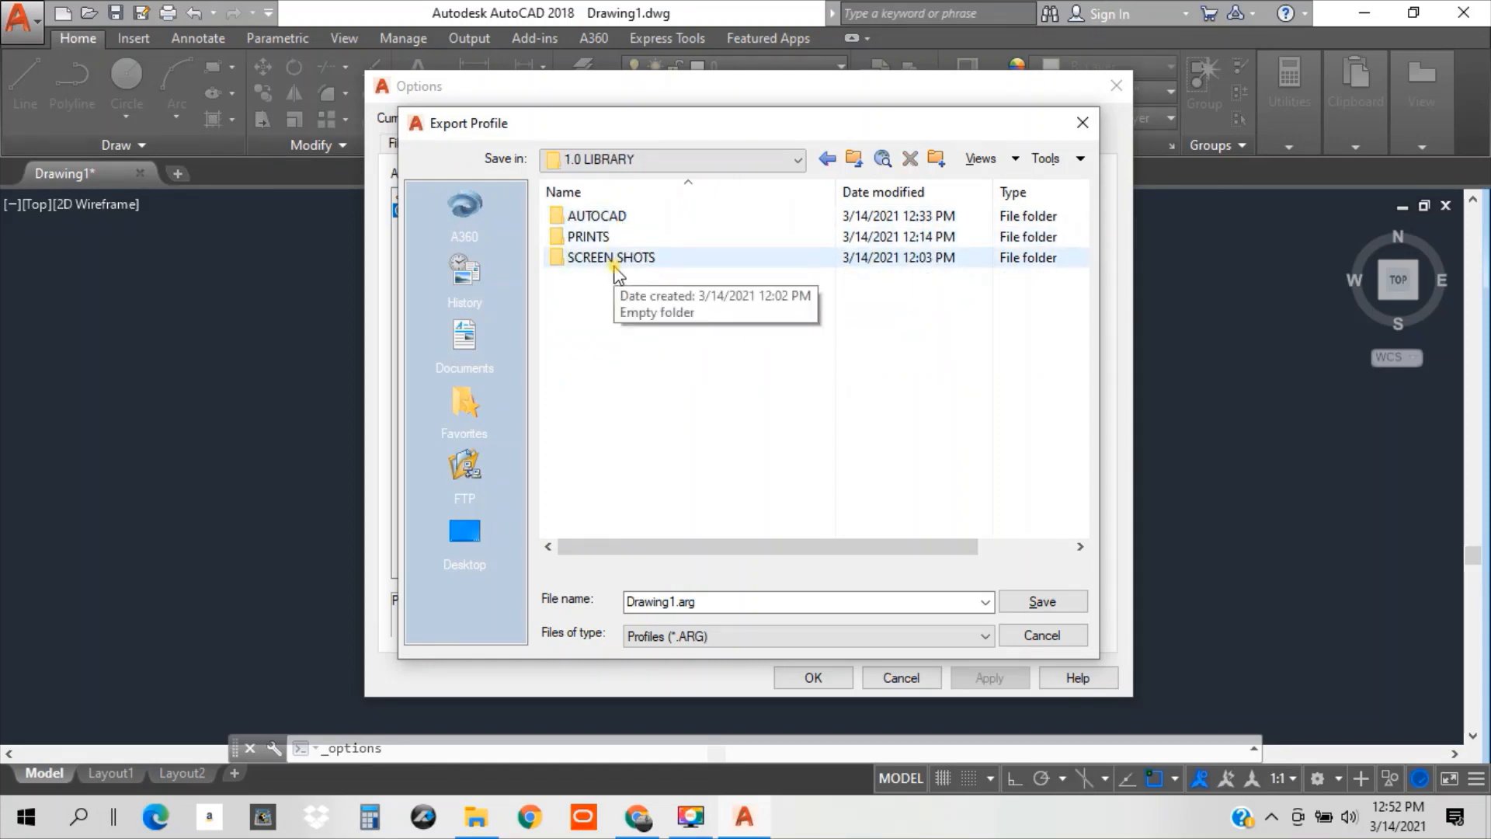
double_click(611, 217)
Delete the existing ARG profile file from the AUTOCAD export folder.
double_click(613, 218)
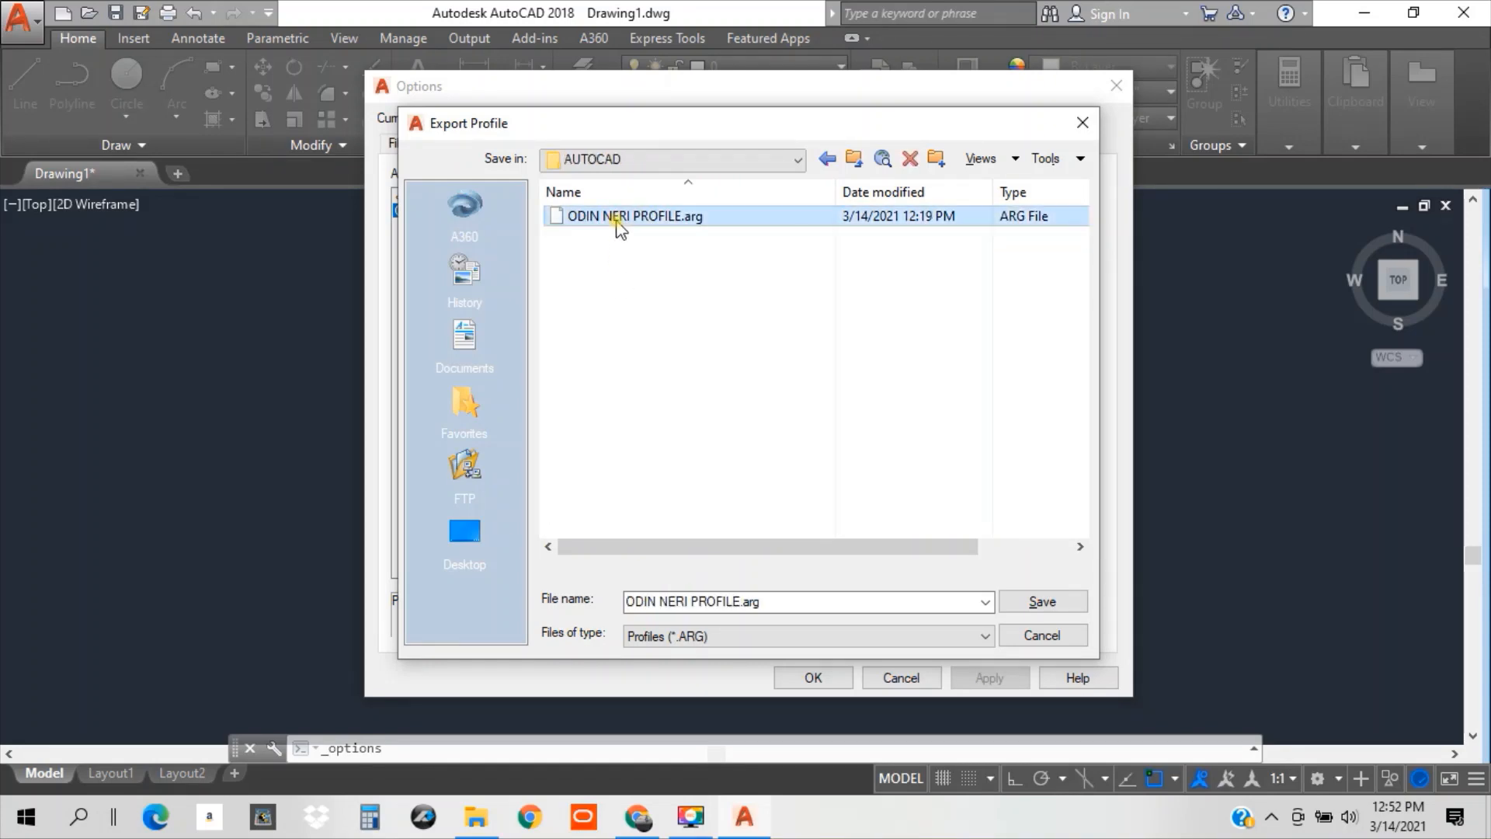
right_click(620, 218)
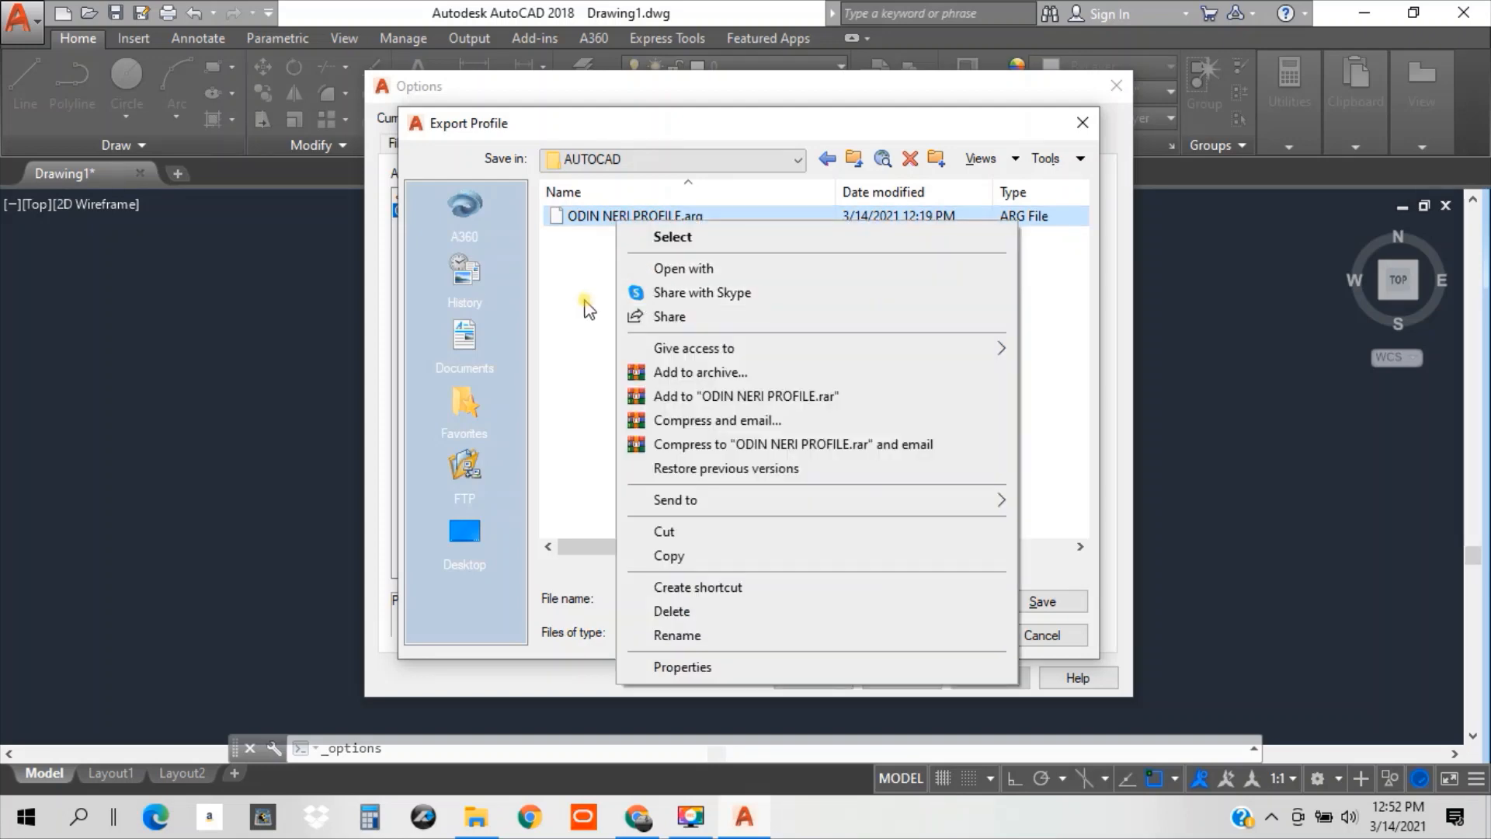
left_click(587, 305)
left_click(633, 221)
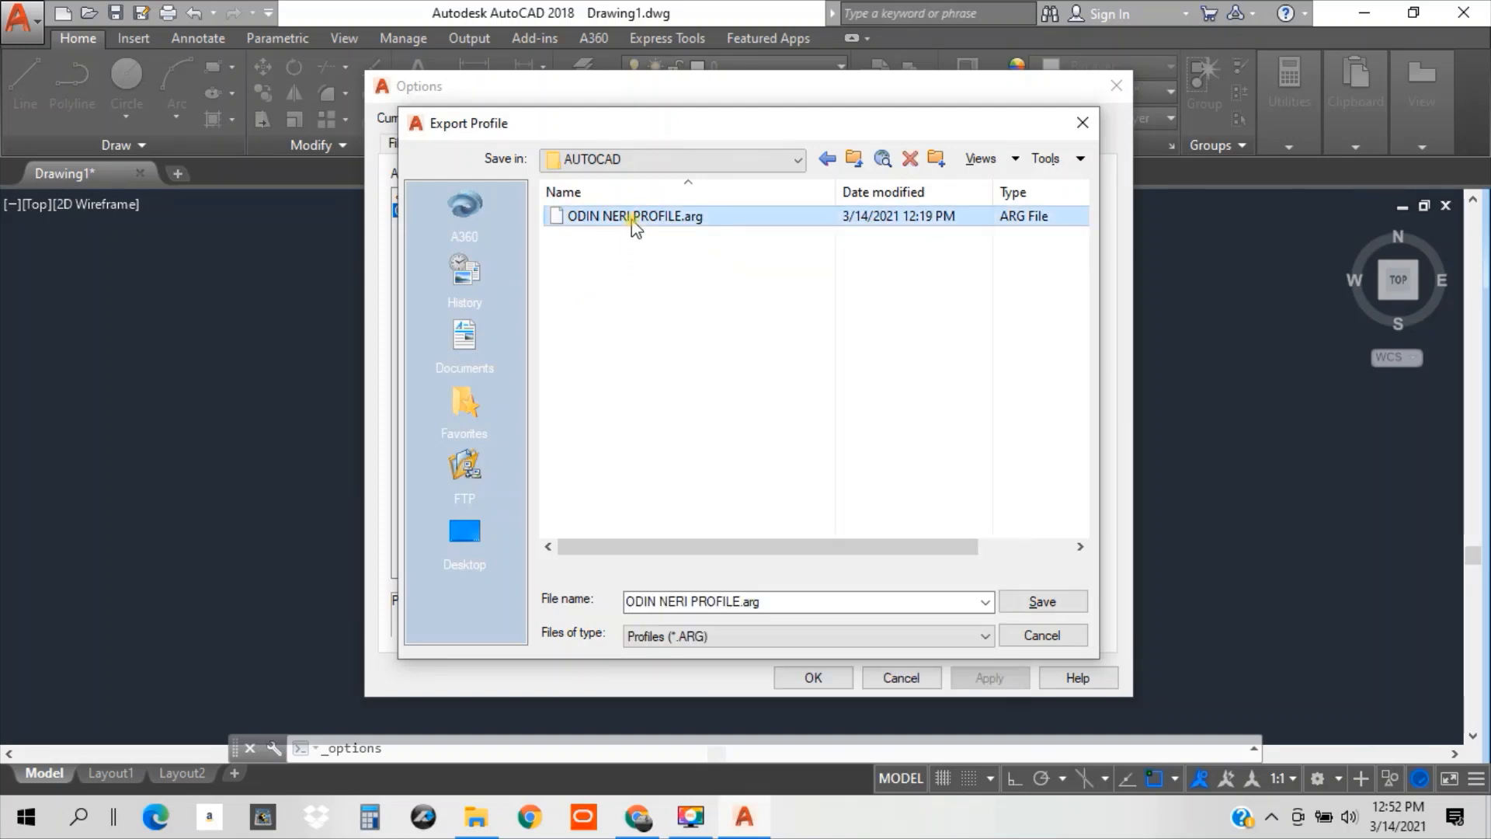
right_click(635, 221)
left_click(584, 610)
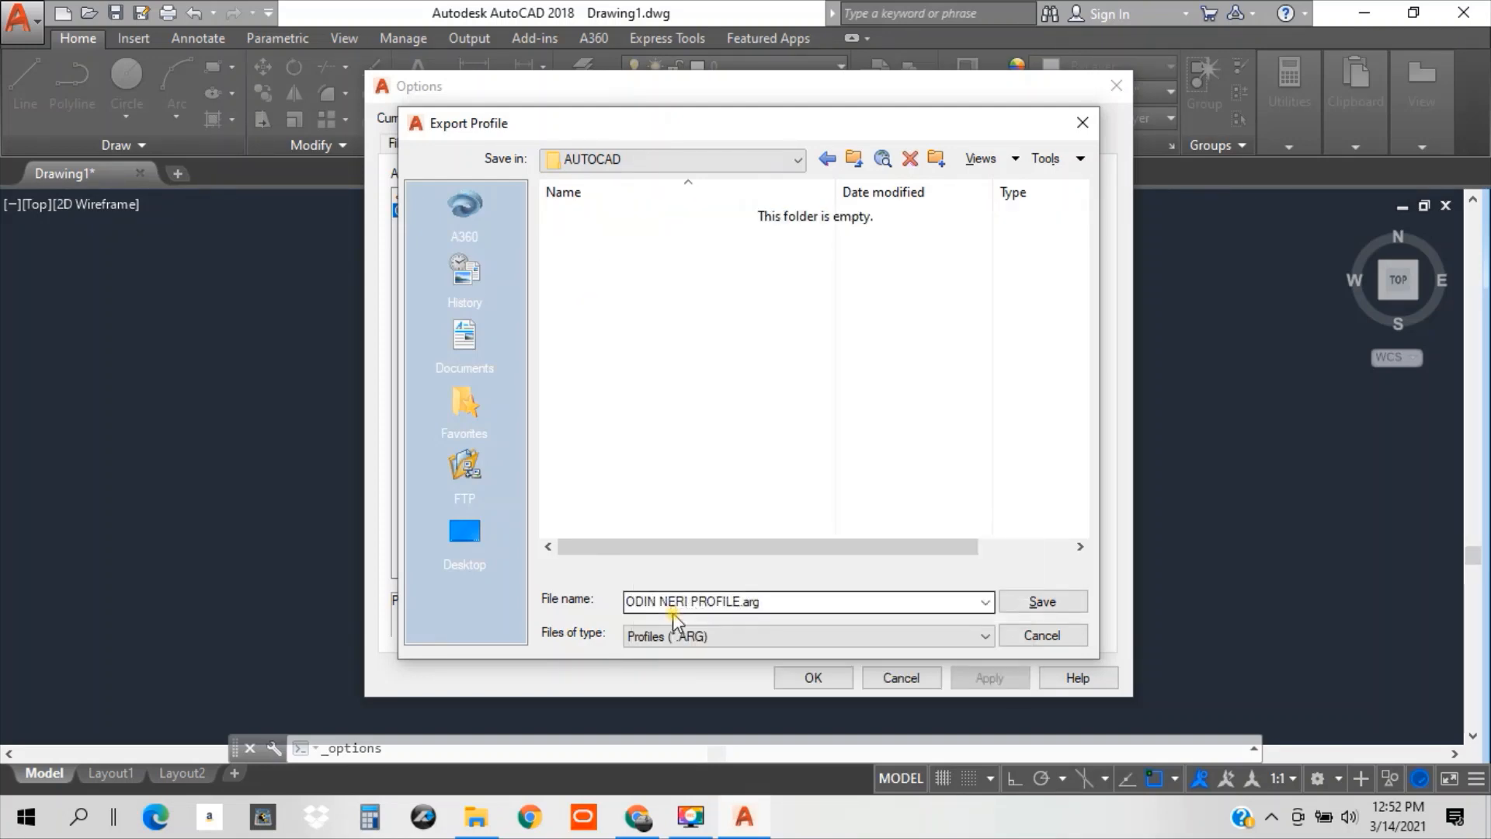
Export the profile to the AUTOCAD folder as an ARG file named with the profile owner's name and accept the options.
left_click(798, 604)
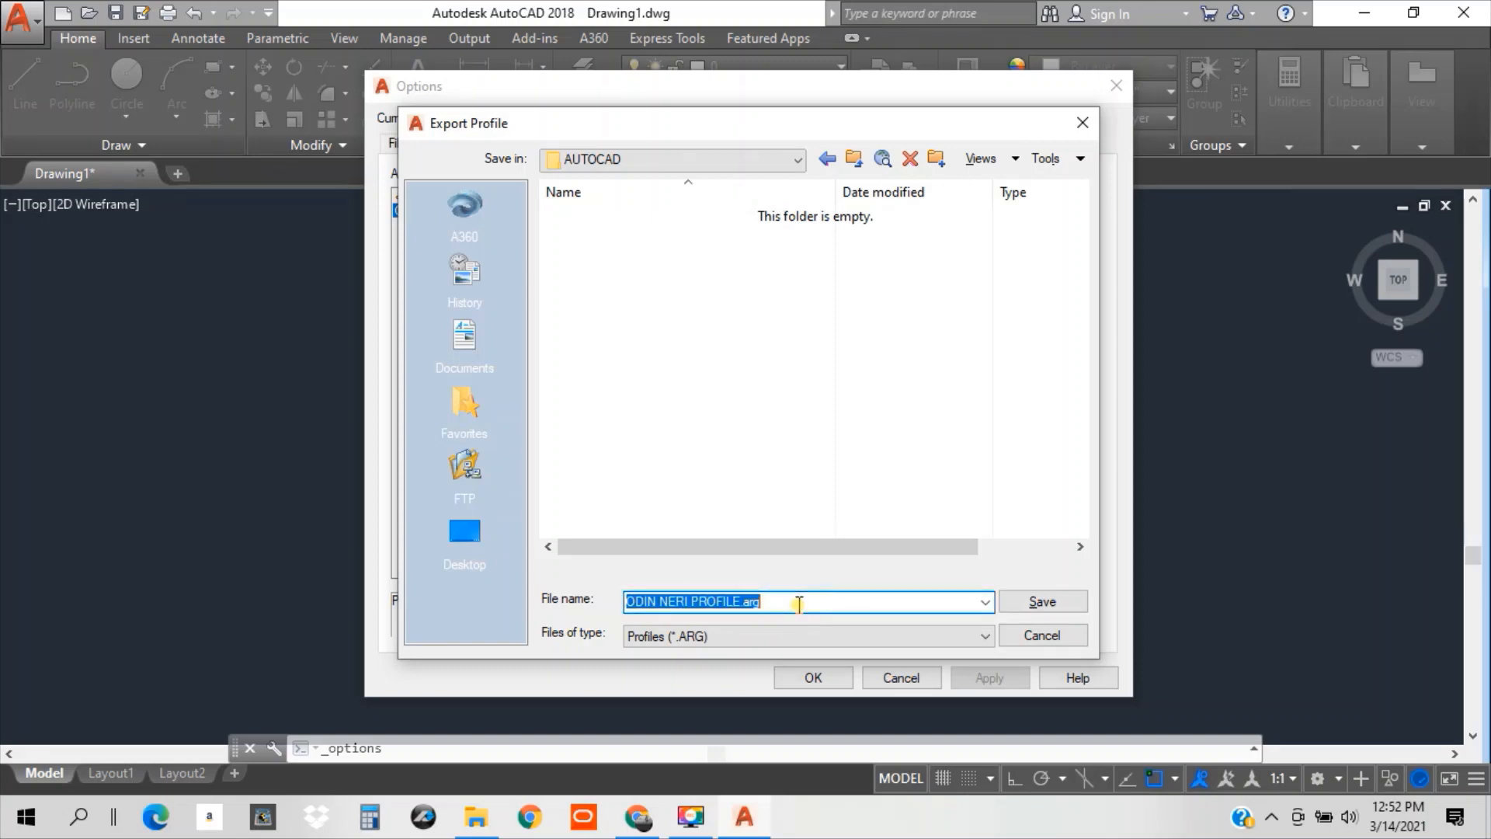
type("ODIN NERI")
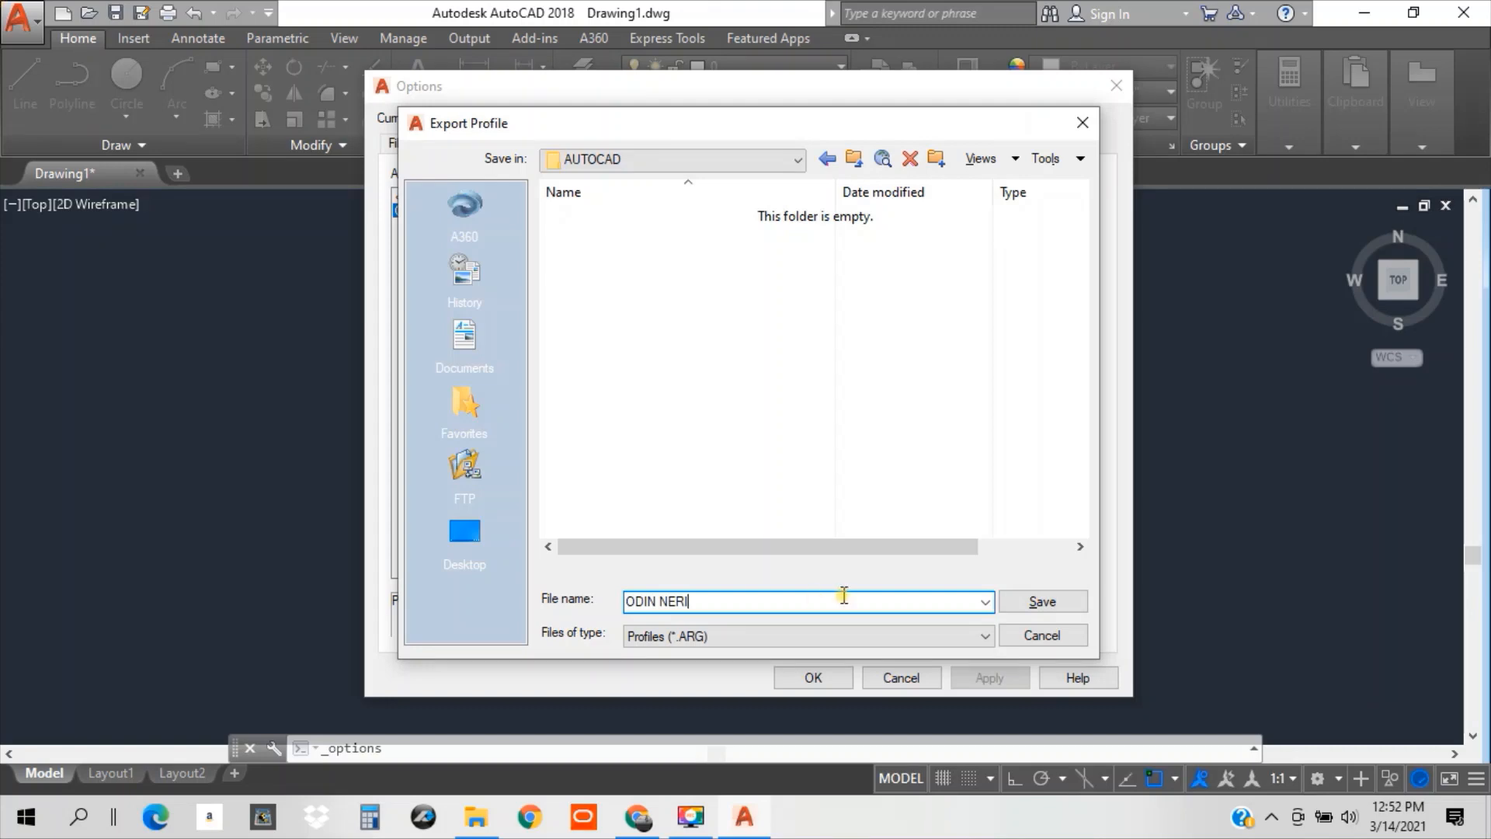
left_click(1053, 611)
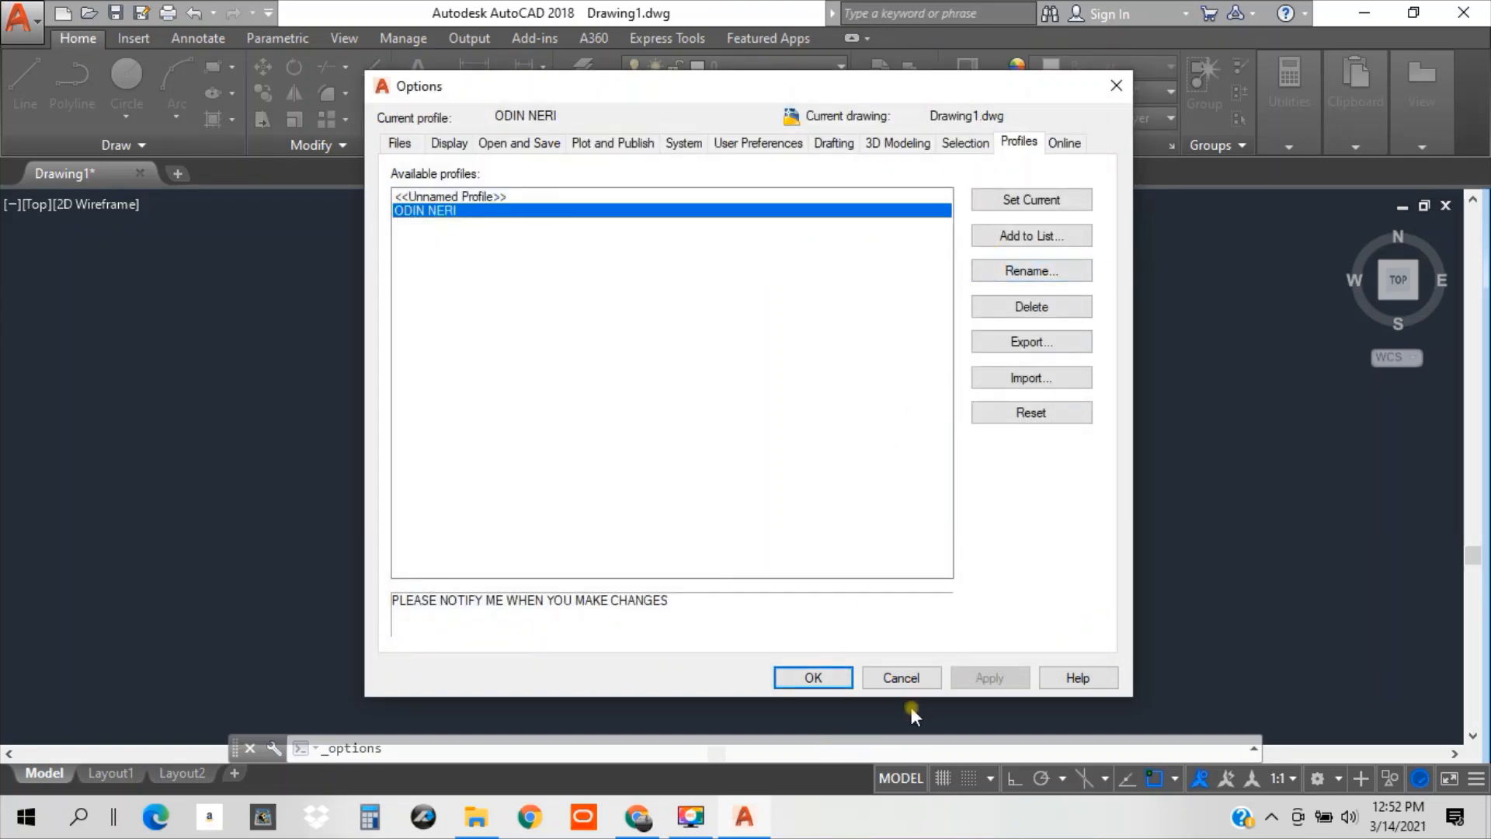
left_click(828, 679)
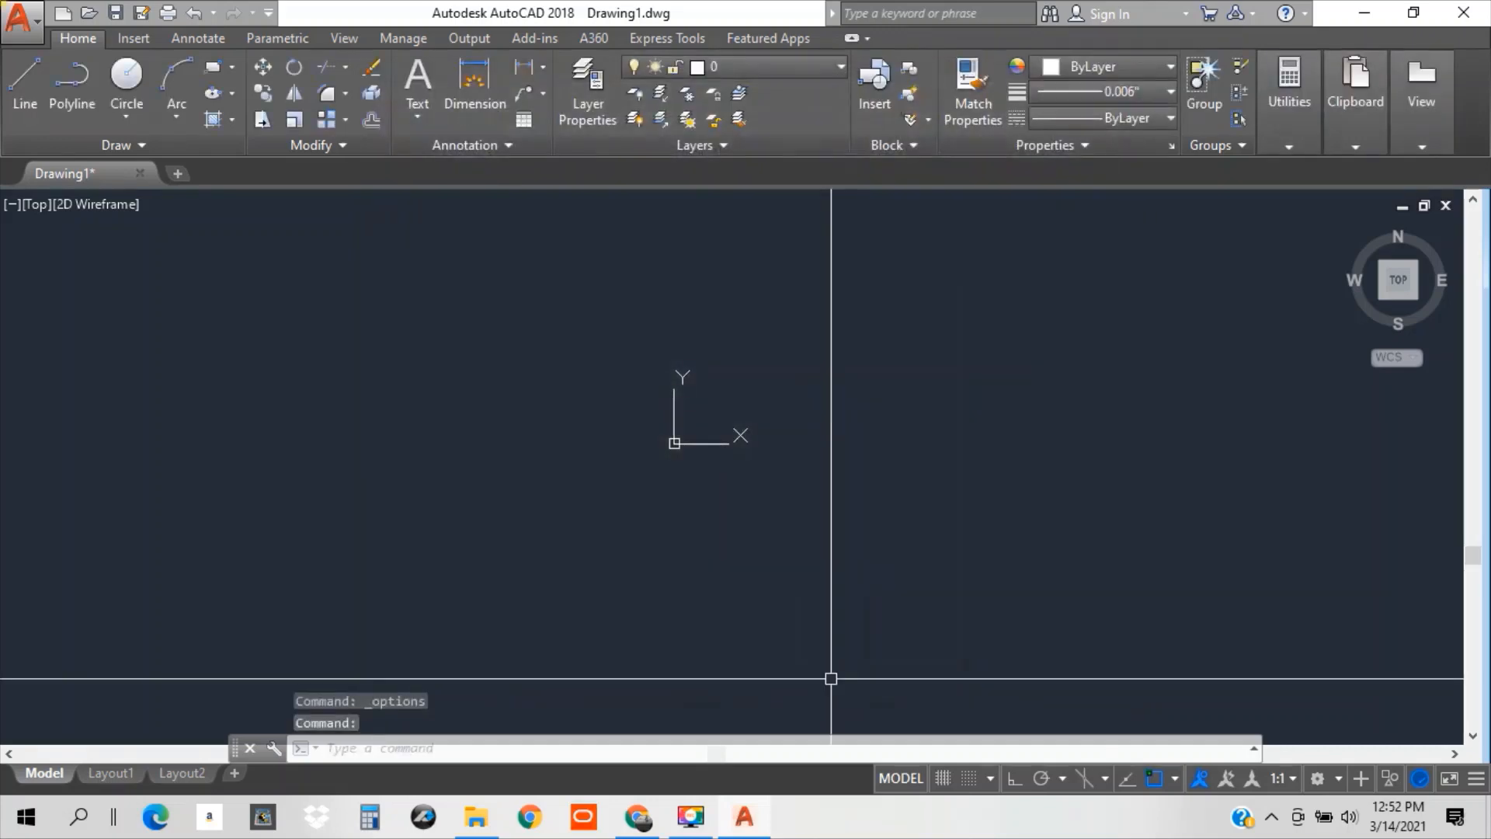
Reopen the profile options and try to delete the personal profile while it is the current one.
right_click(850, 359)
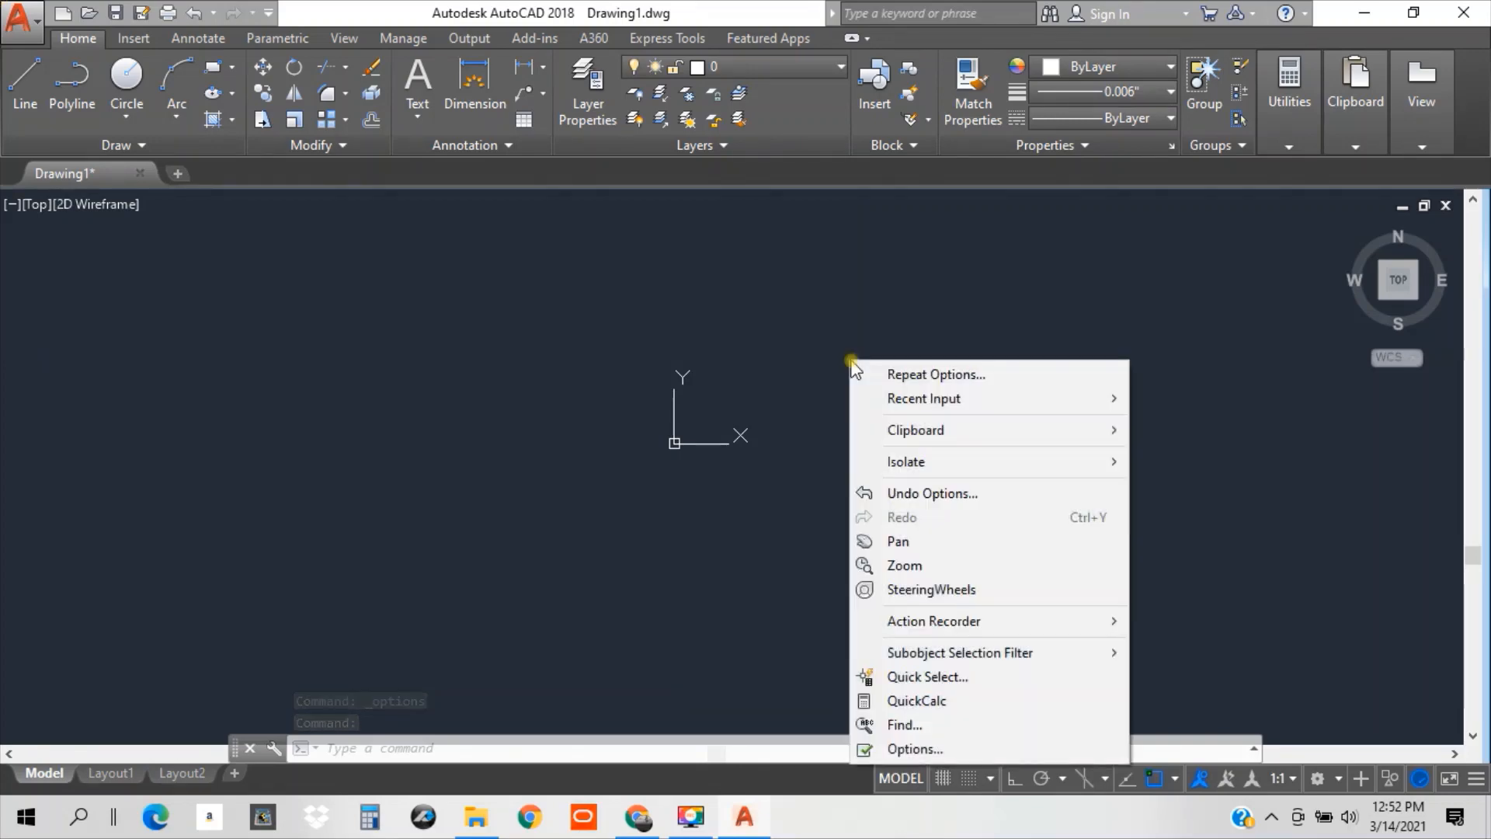
left_click(907, 750)
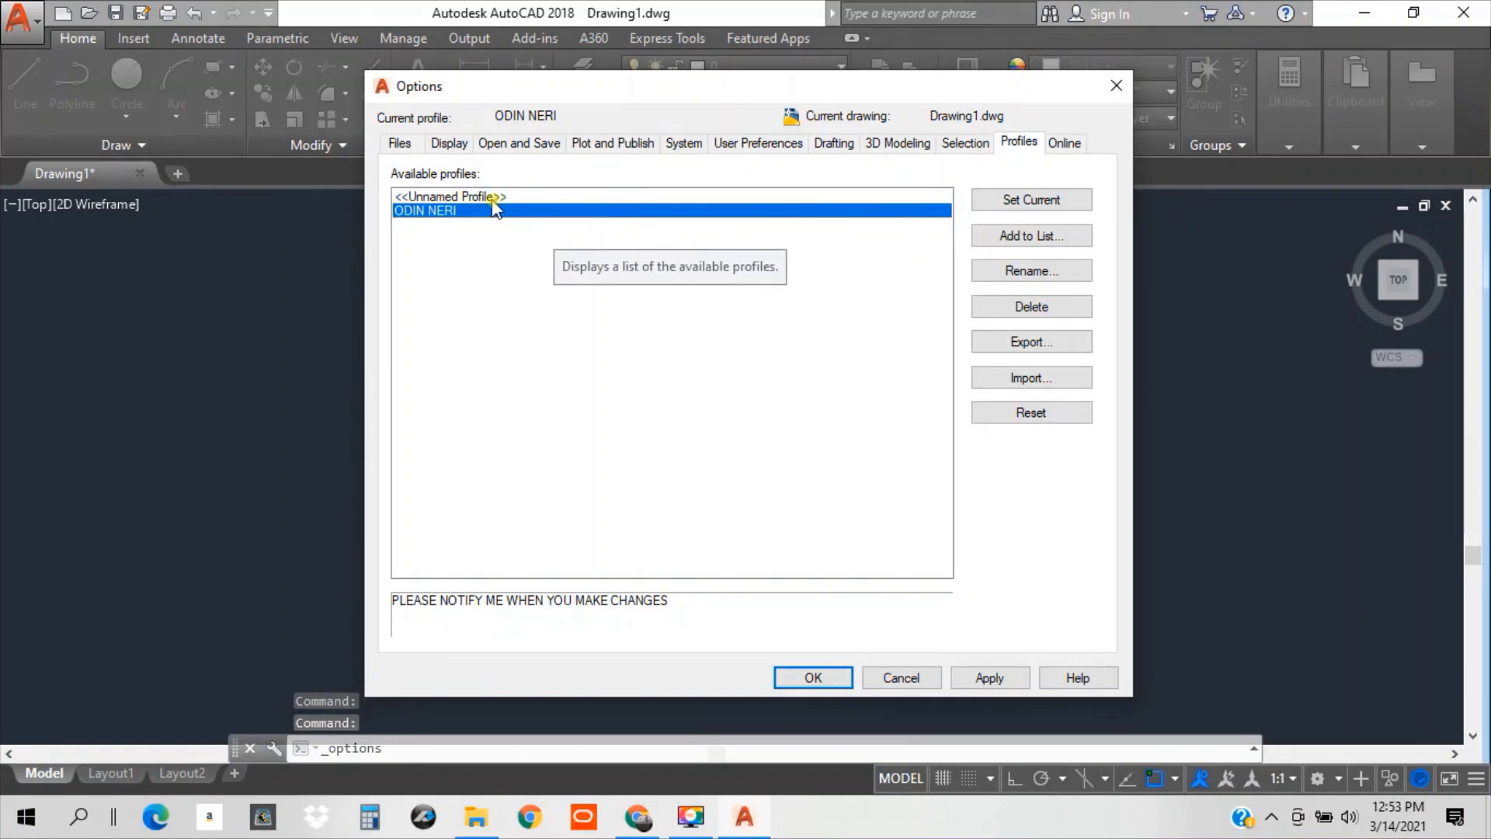
left_click(467, 196)
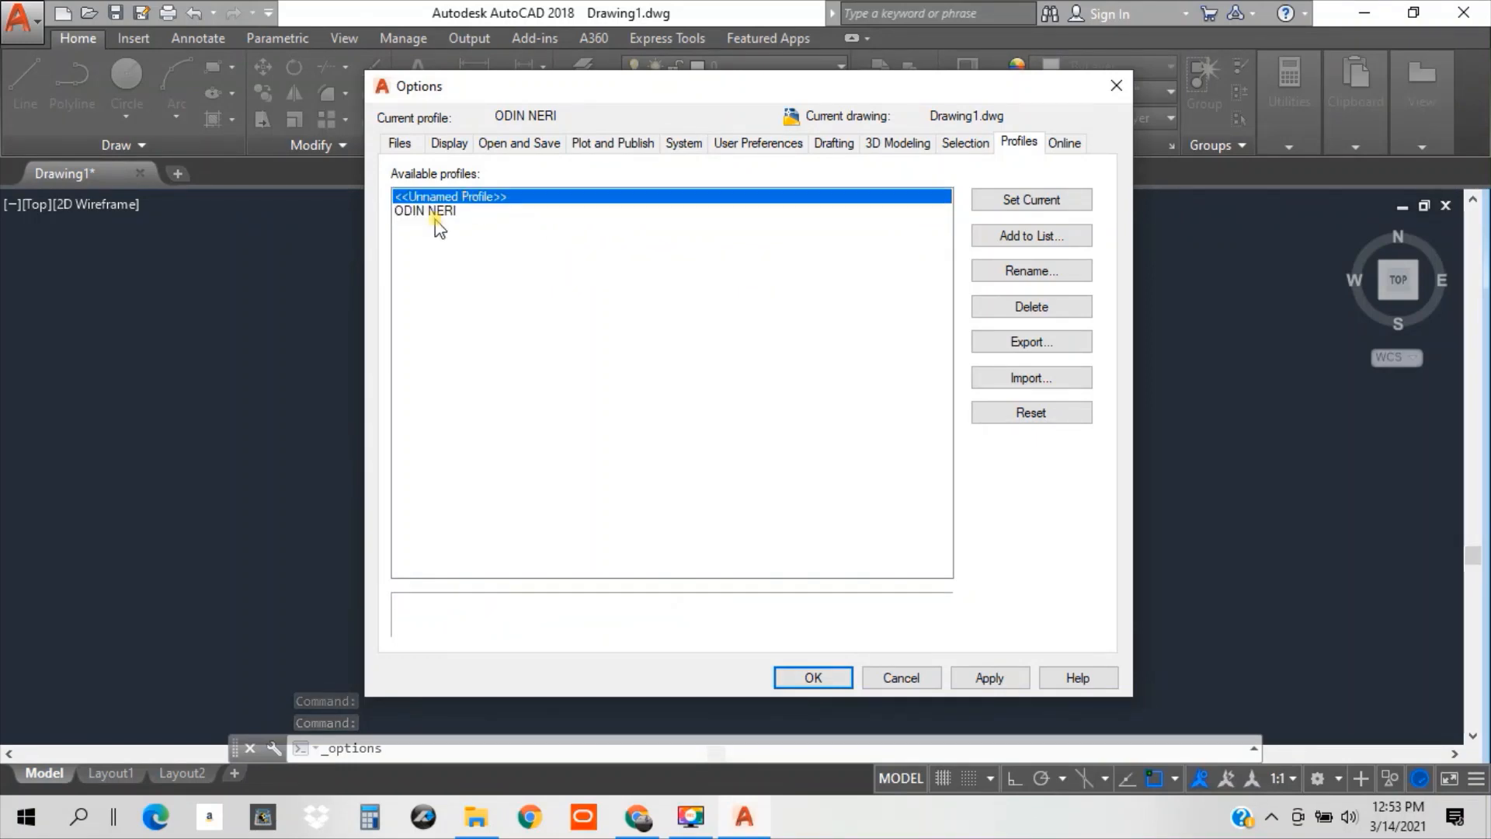
left_click(435, 210)
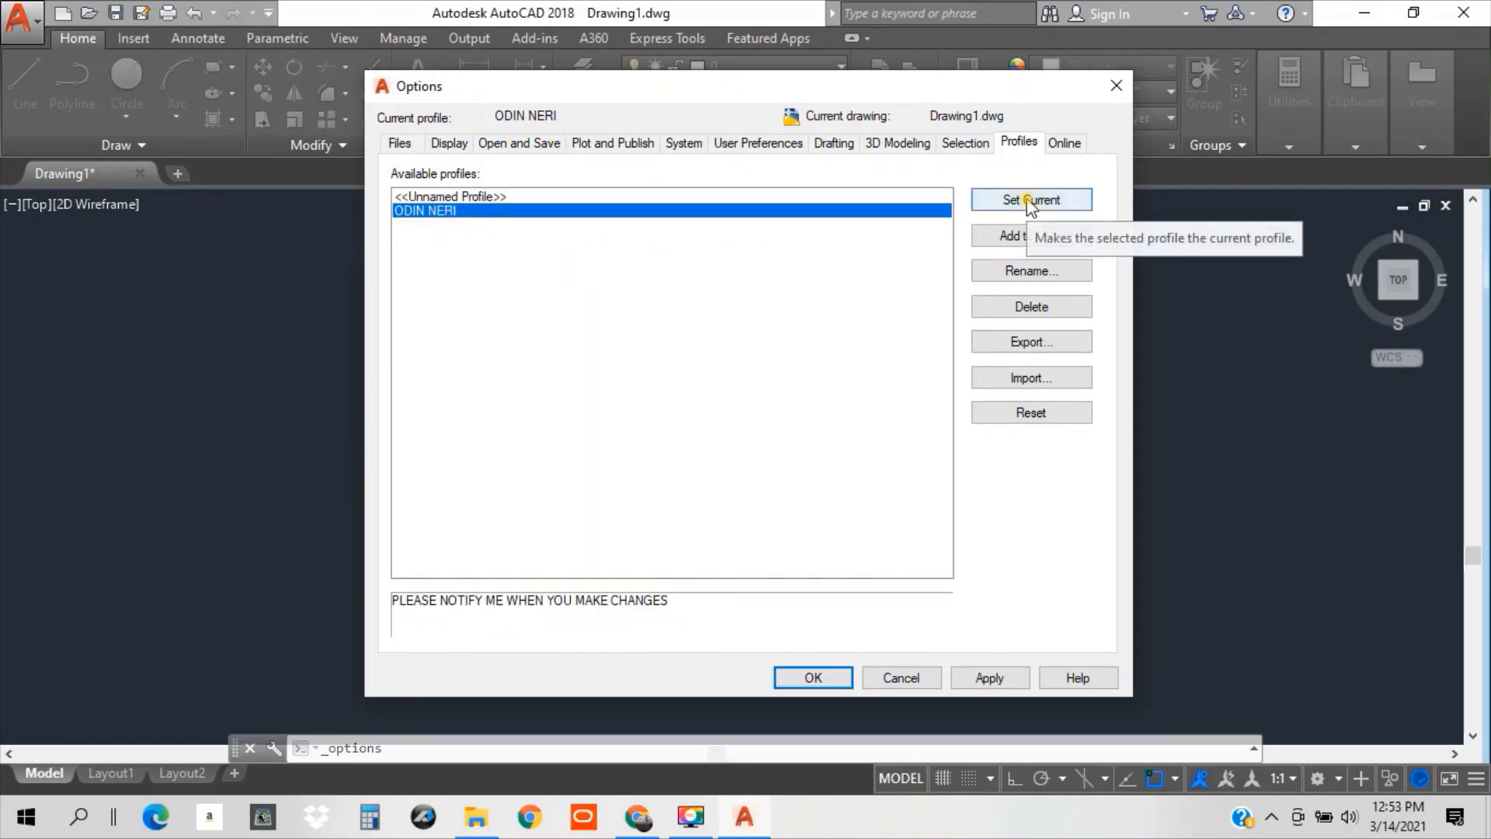
left_click(1031, 307)
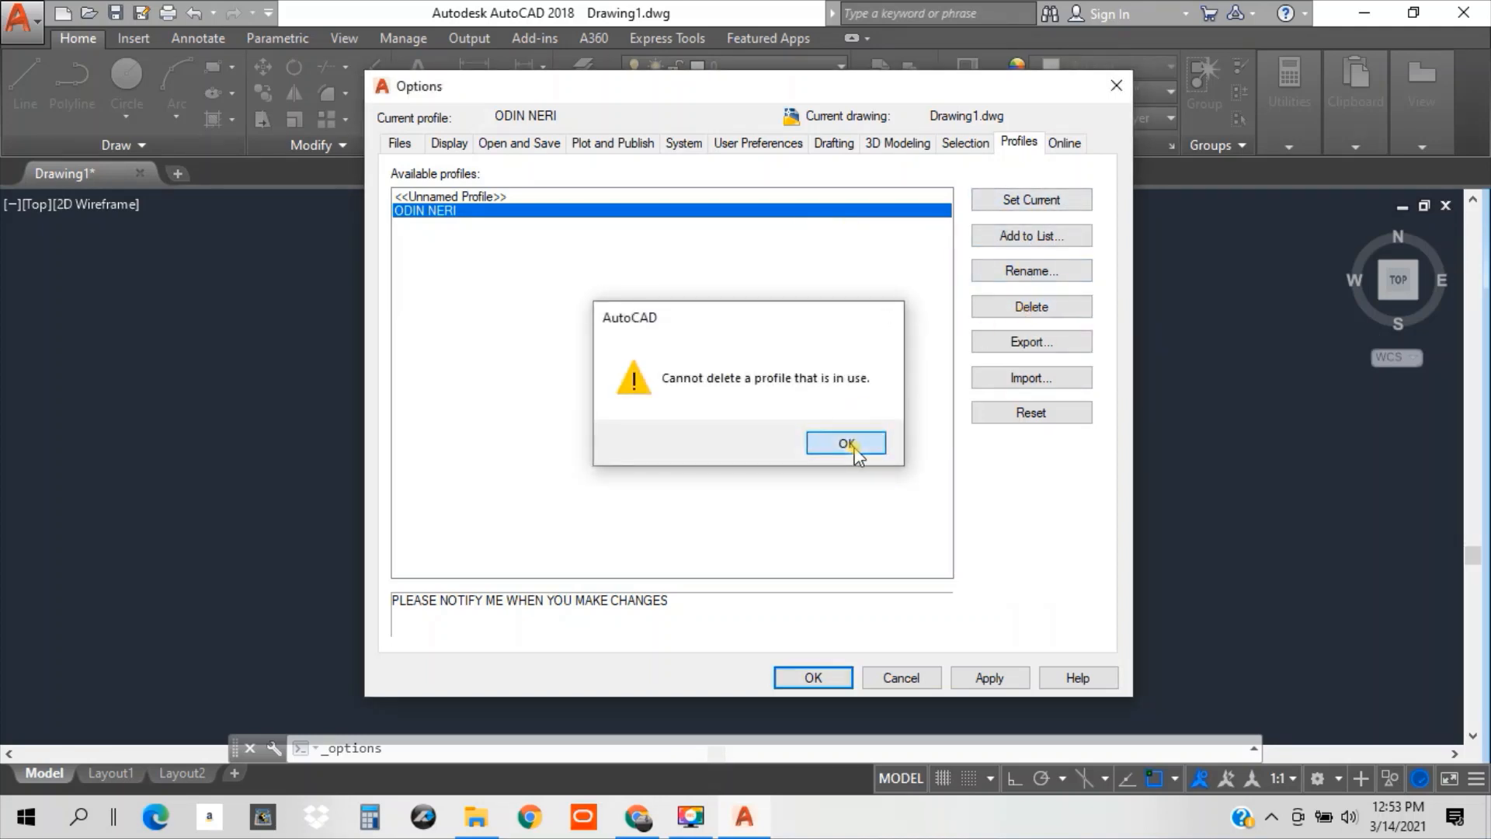
left_click(852, 444)
Make <<Unnamed Profile>> current, delete the personal profile from the list and close the options.
left_click(491, 196)
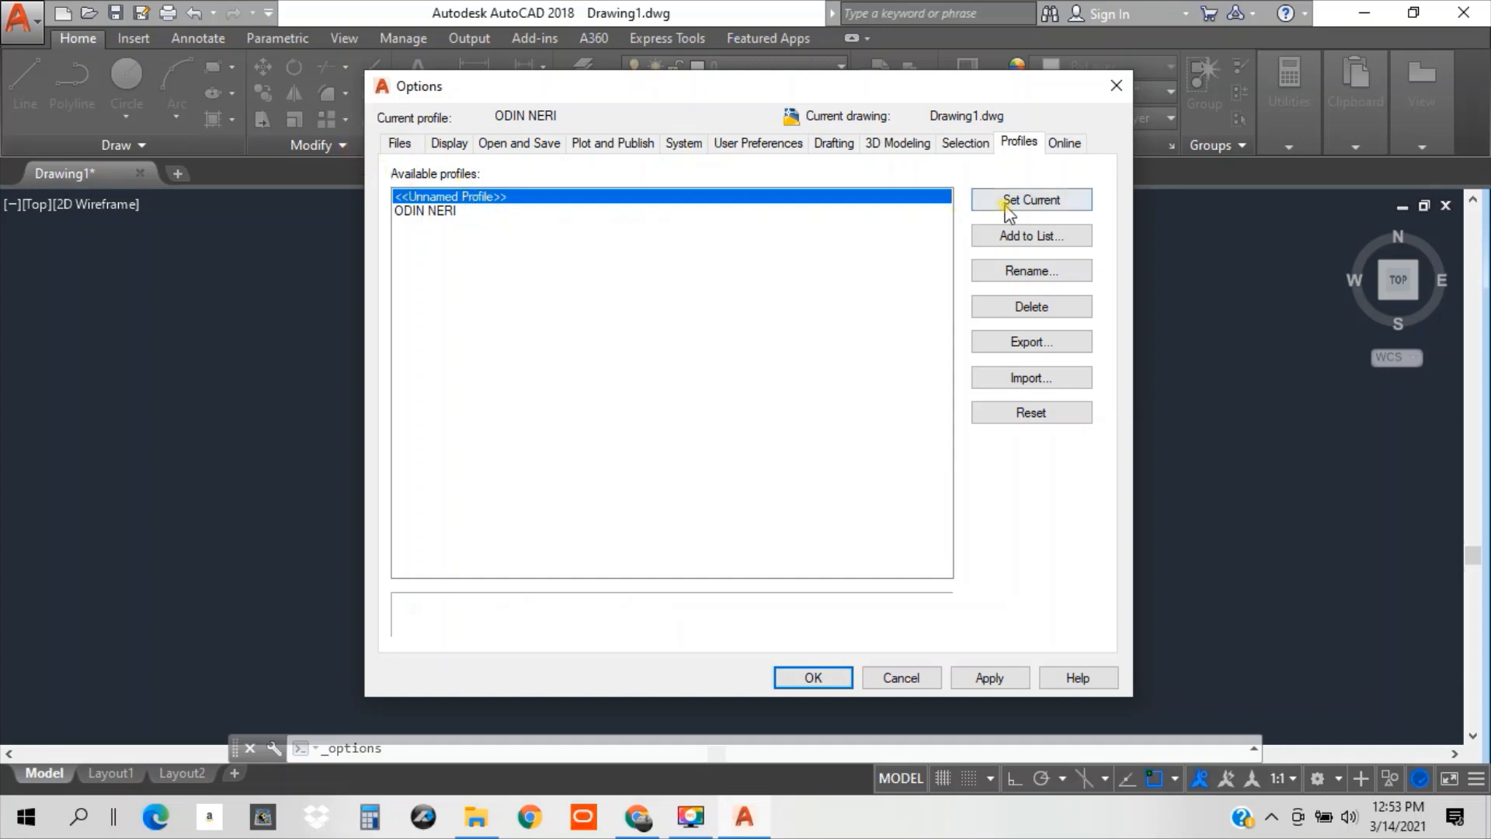
left_click(975, 209)
left_click(438, 212)
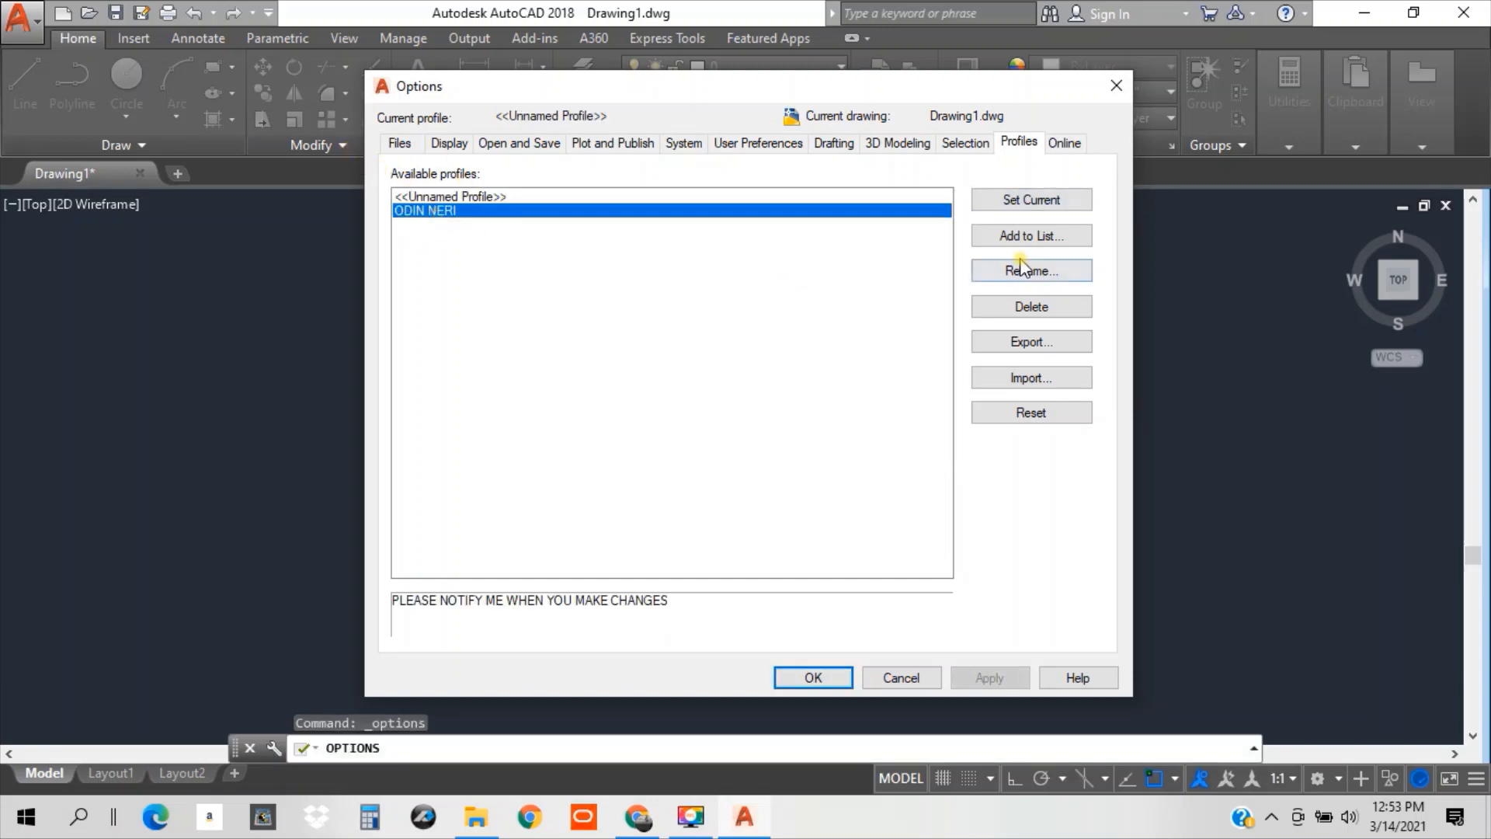
left_click(1041, 308)
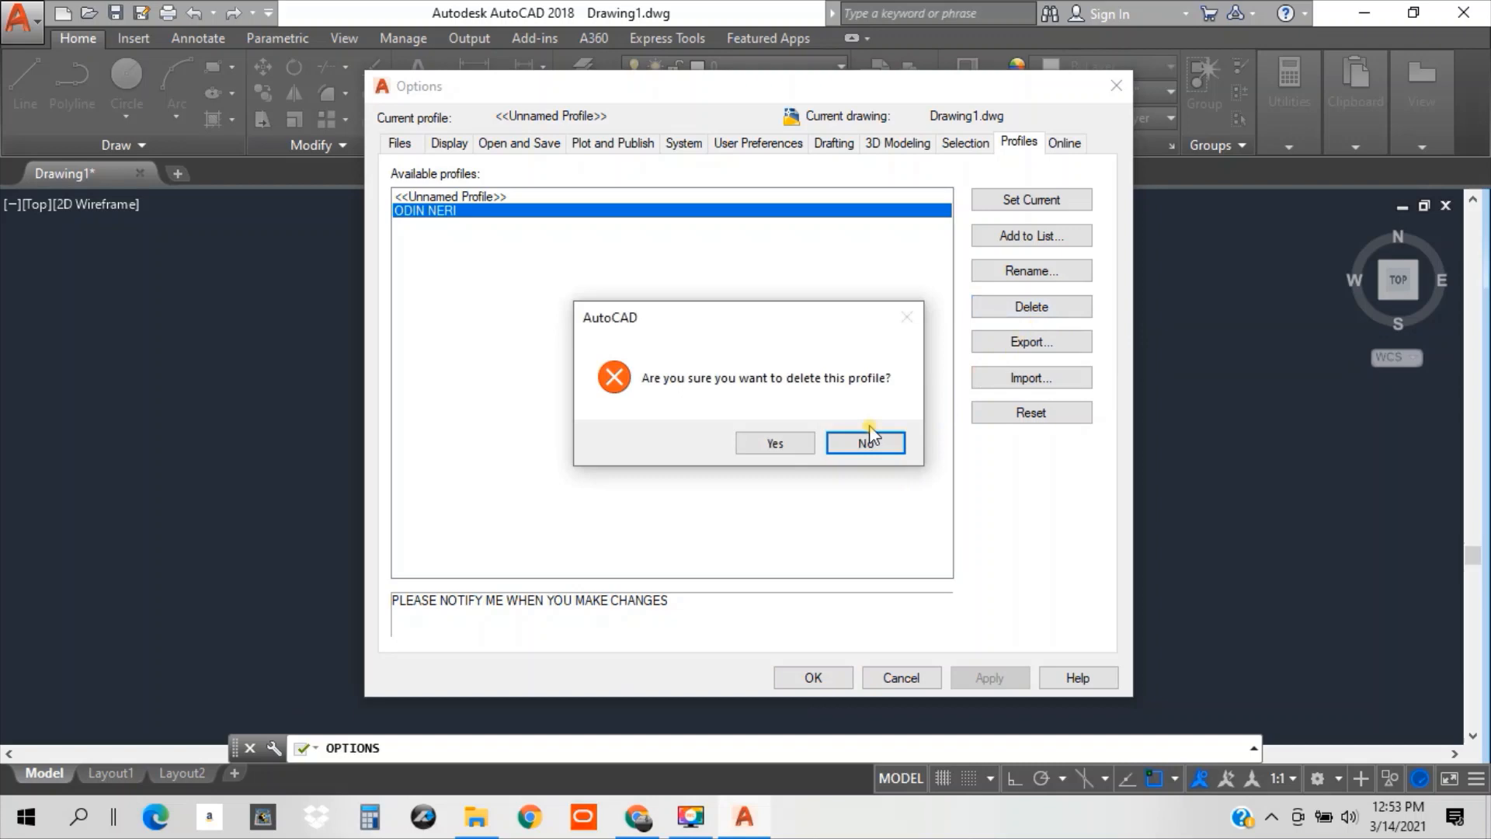
left_click(799, 449)
left_click(1116, 85)
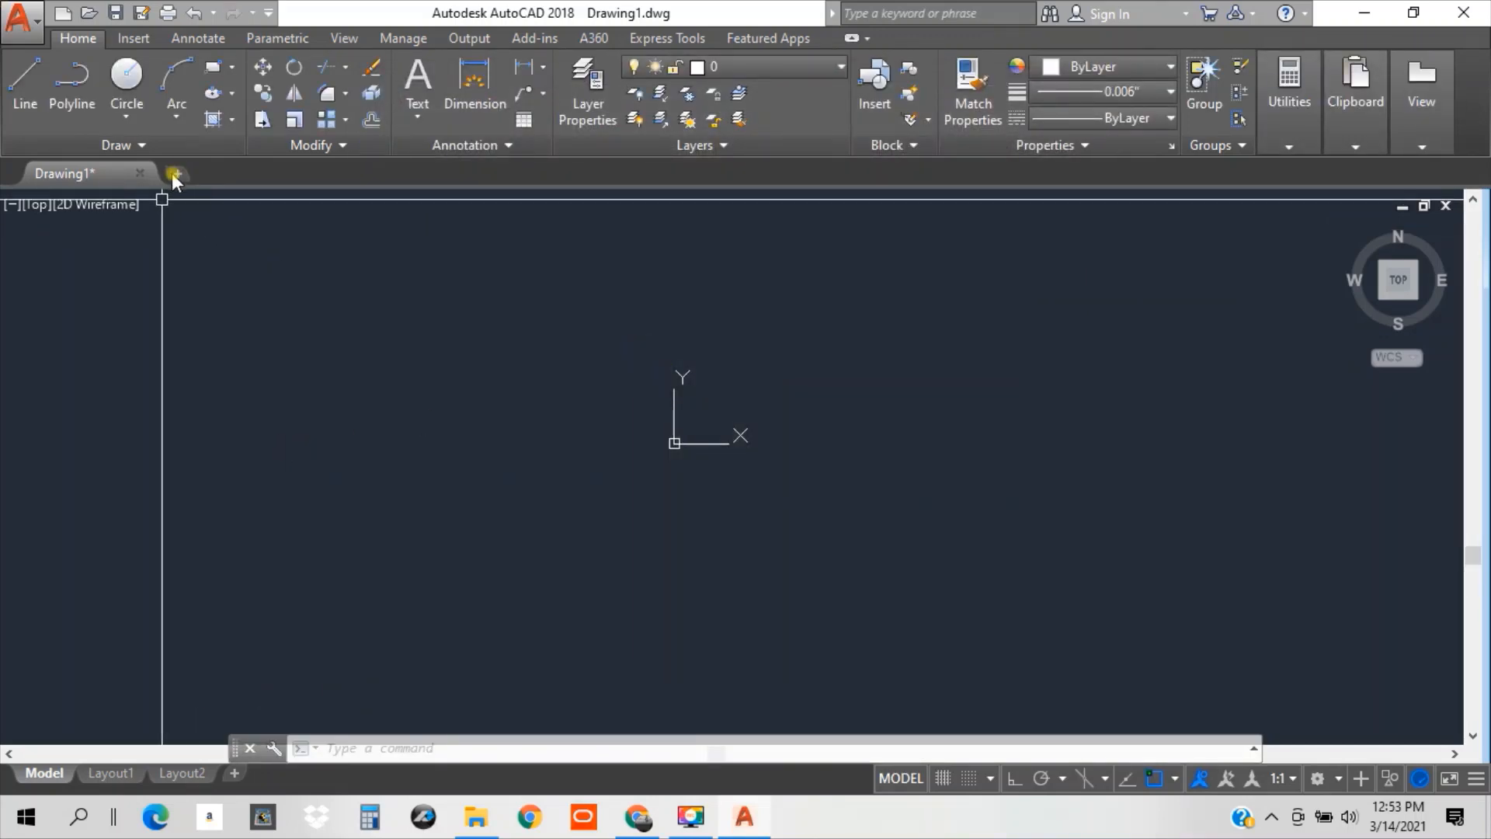
Close Drawing1 without saving it and create a new drawing from the acad.dwt template.
left_click(142, 174)
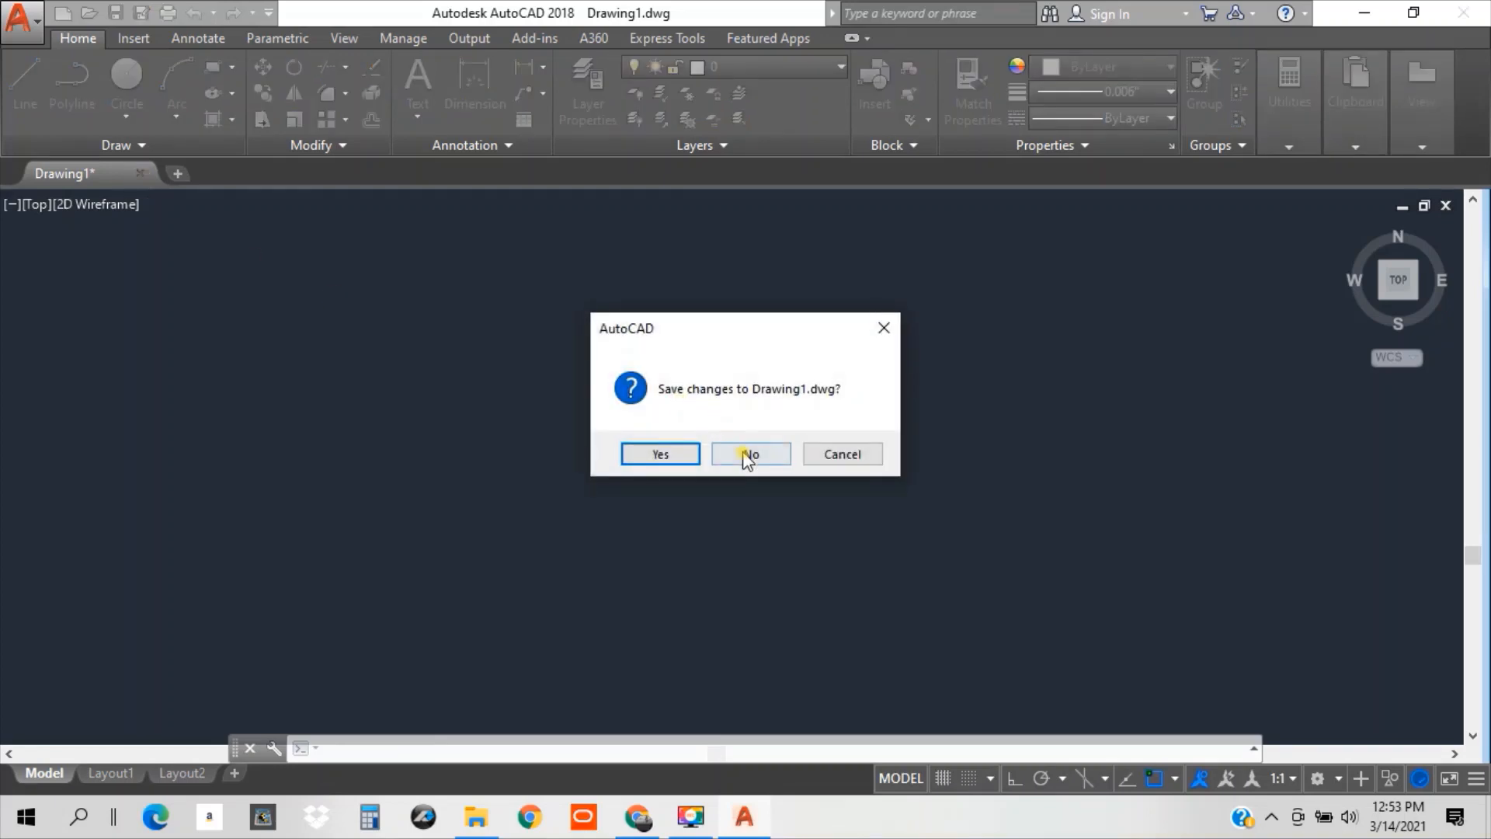
left_click(736, 458)
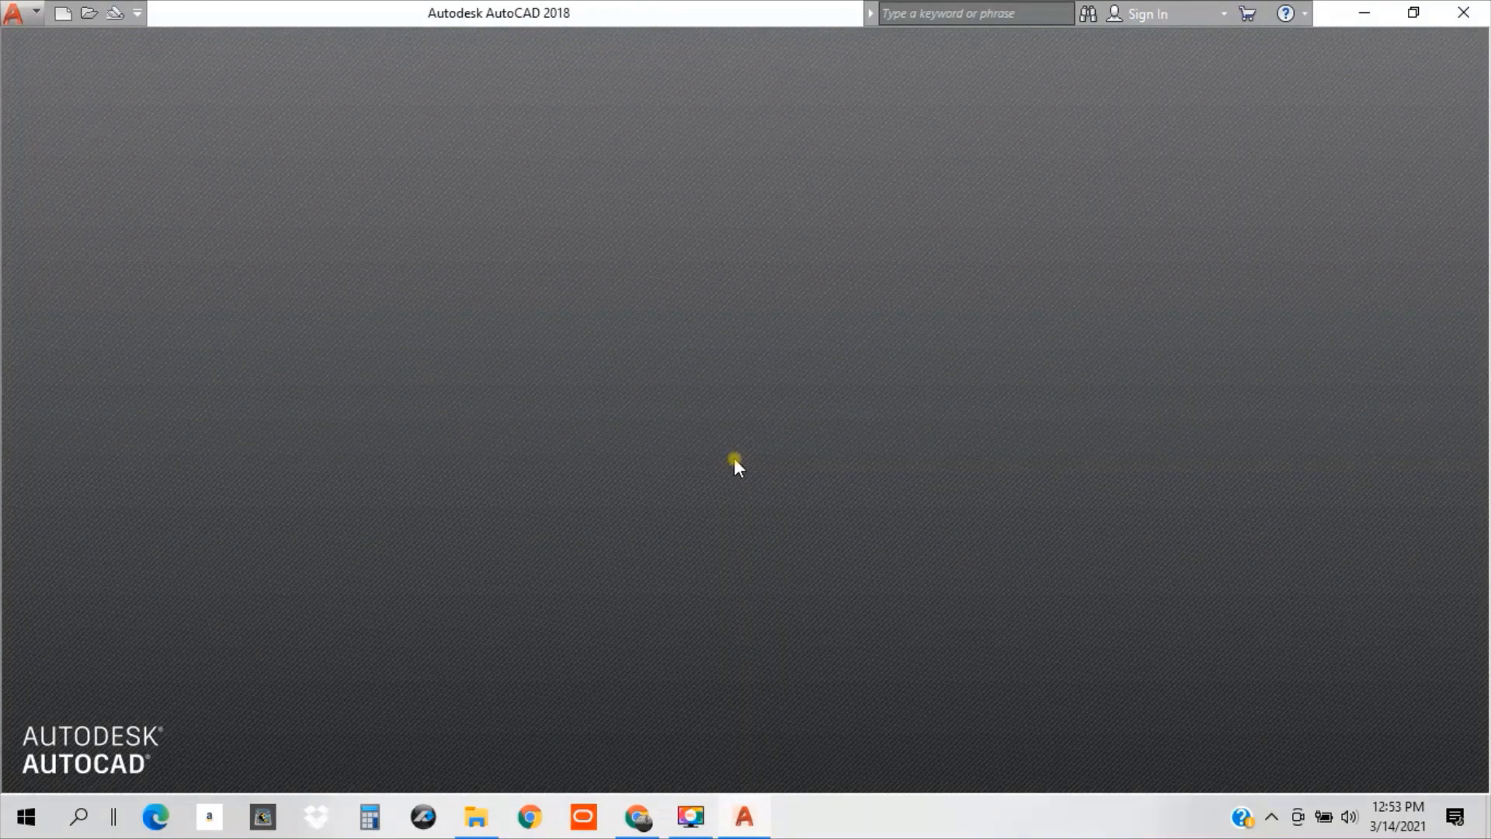
left_click(37, 15)
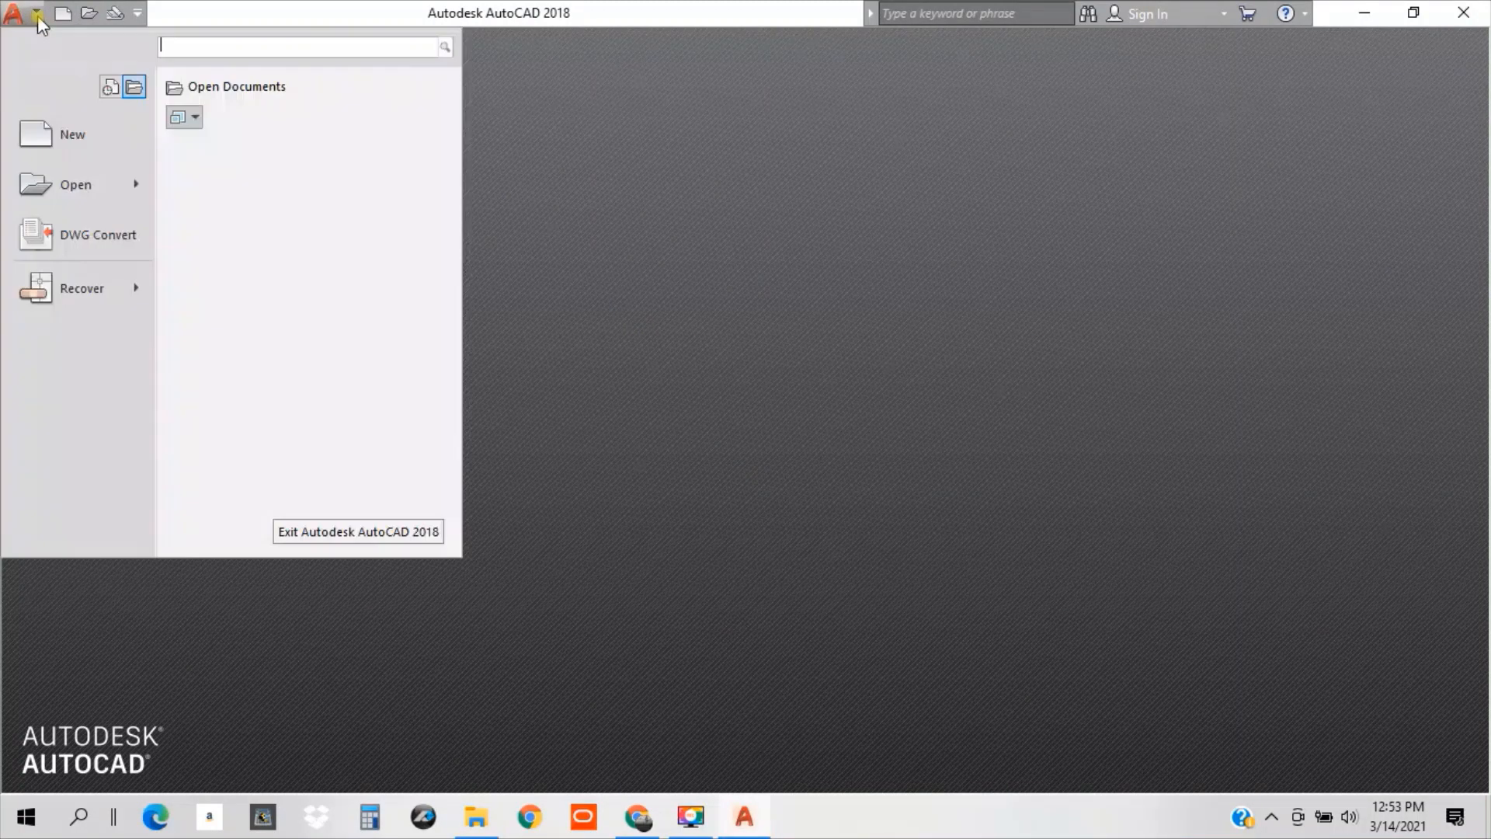
left_click(73, 135)
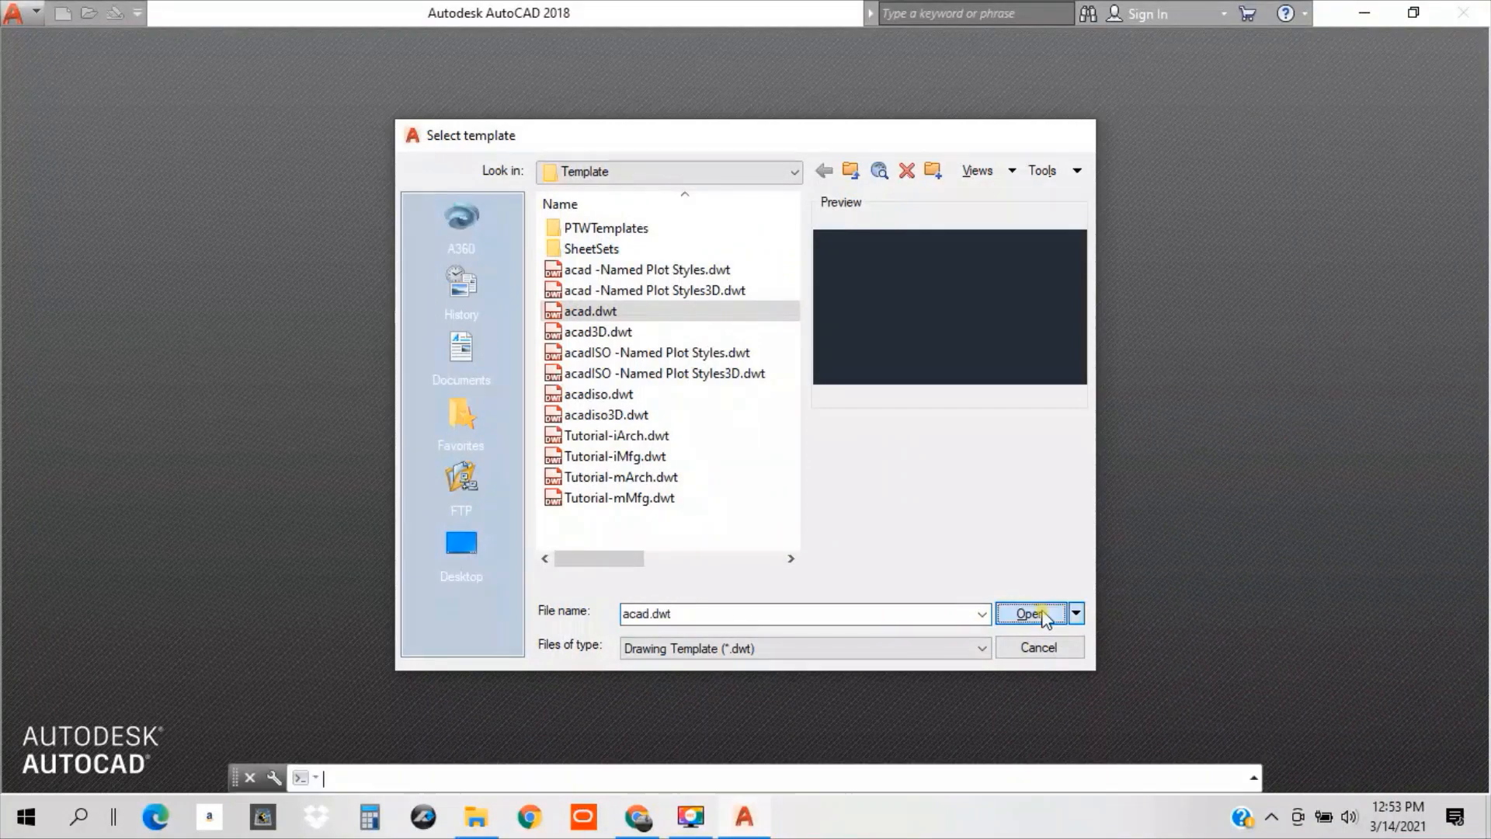
left_click(1029, 613)
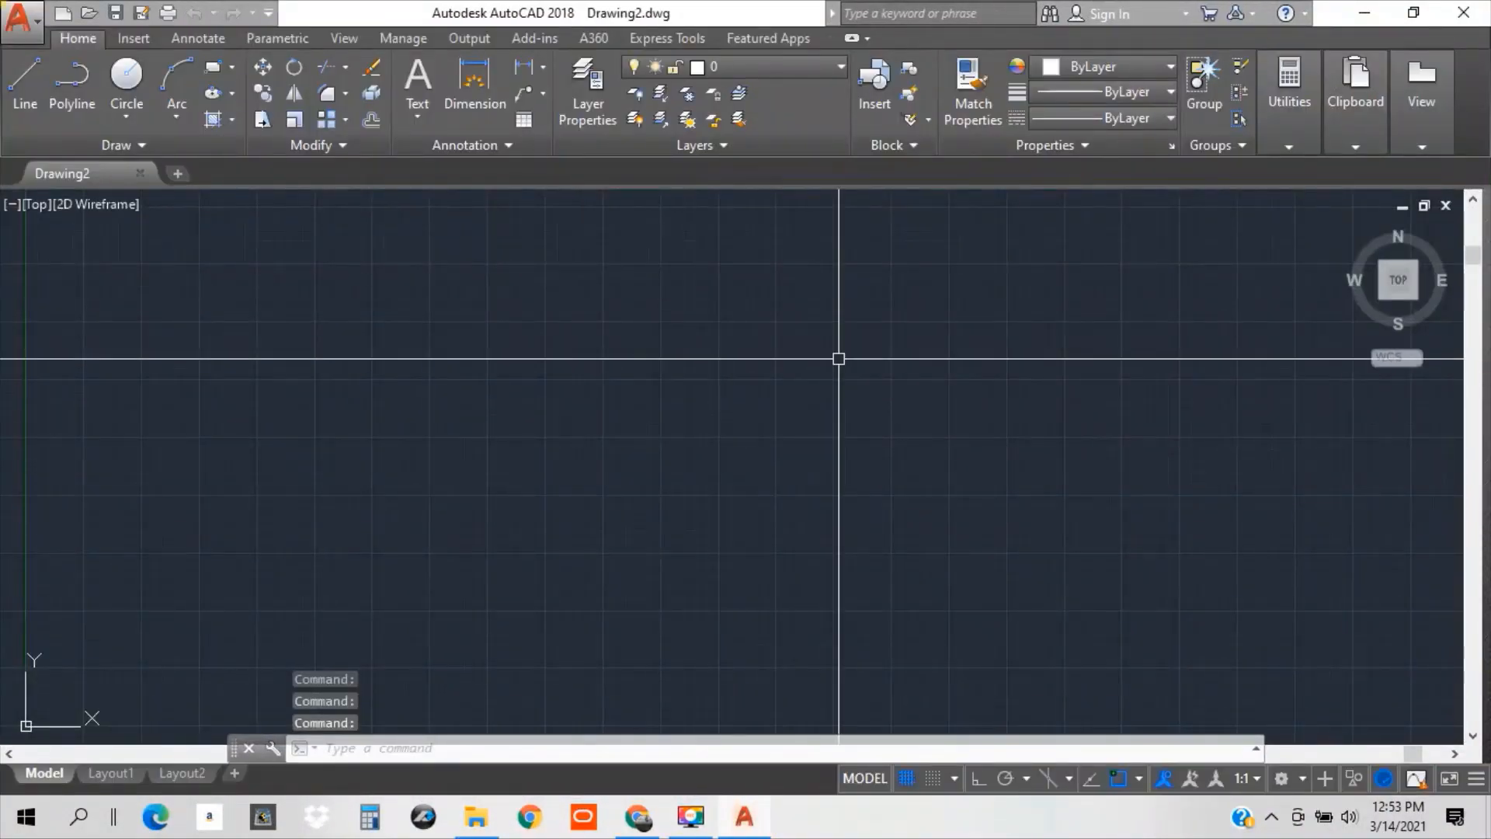
Open the profile options for the new drawing and start importing a profile.
right_click(828, 367)
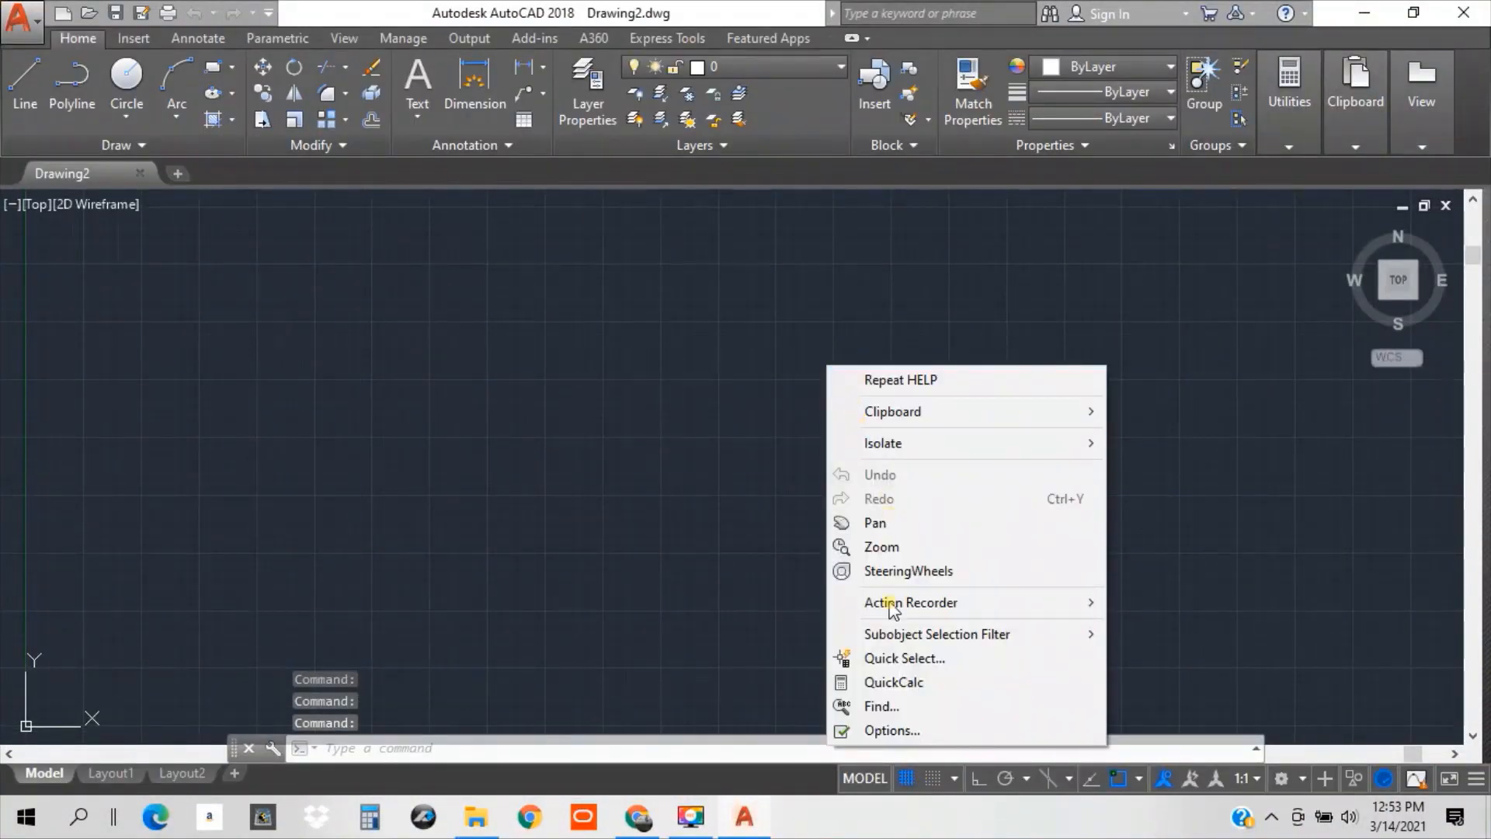
left_click(893, 731)
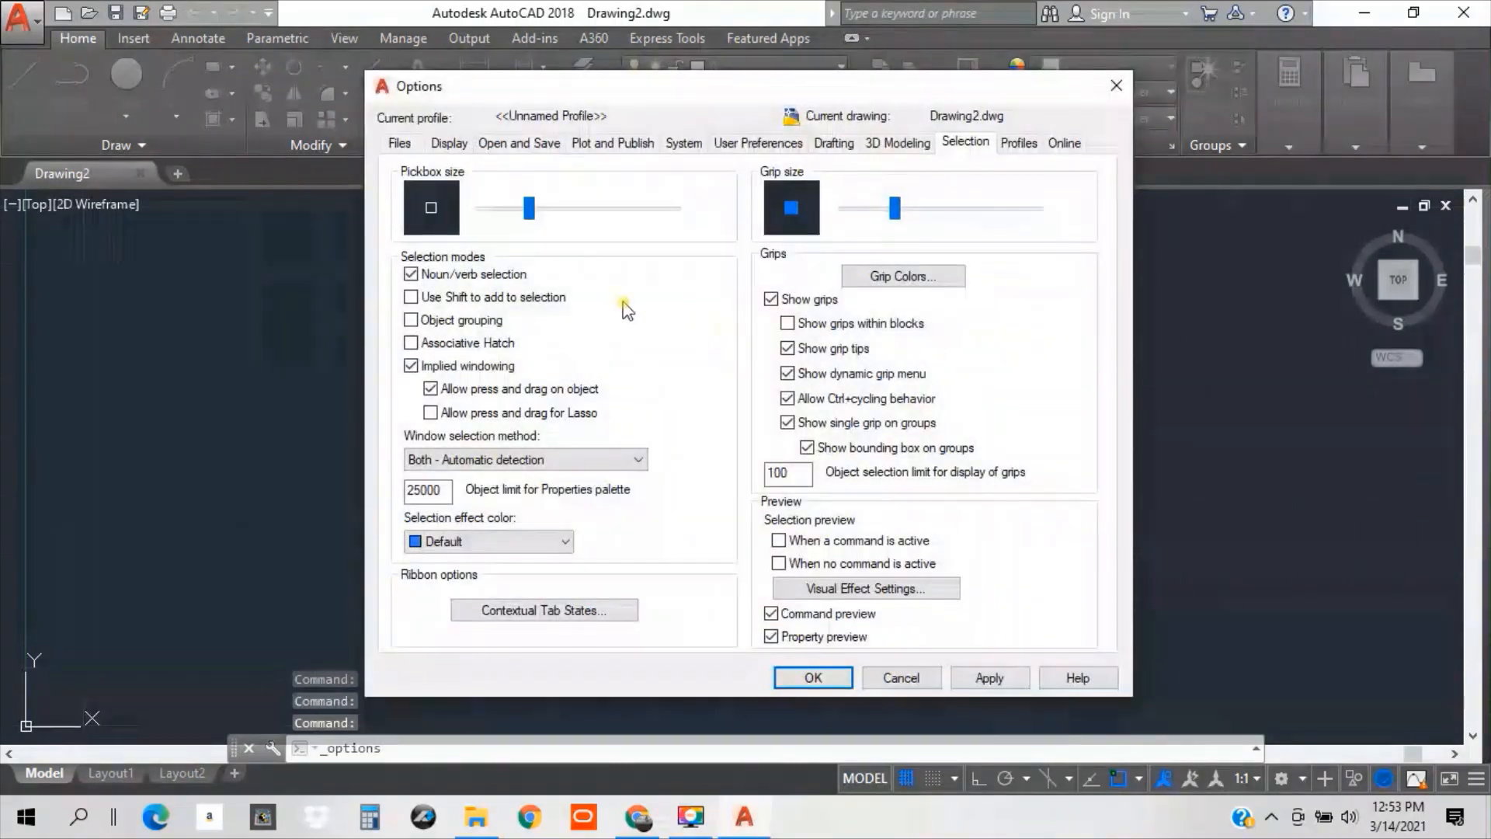
left_click(1022, 146)
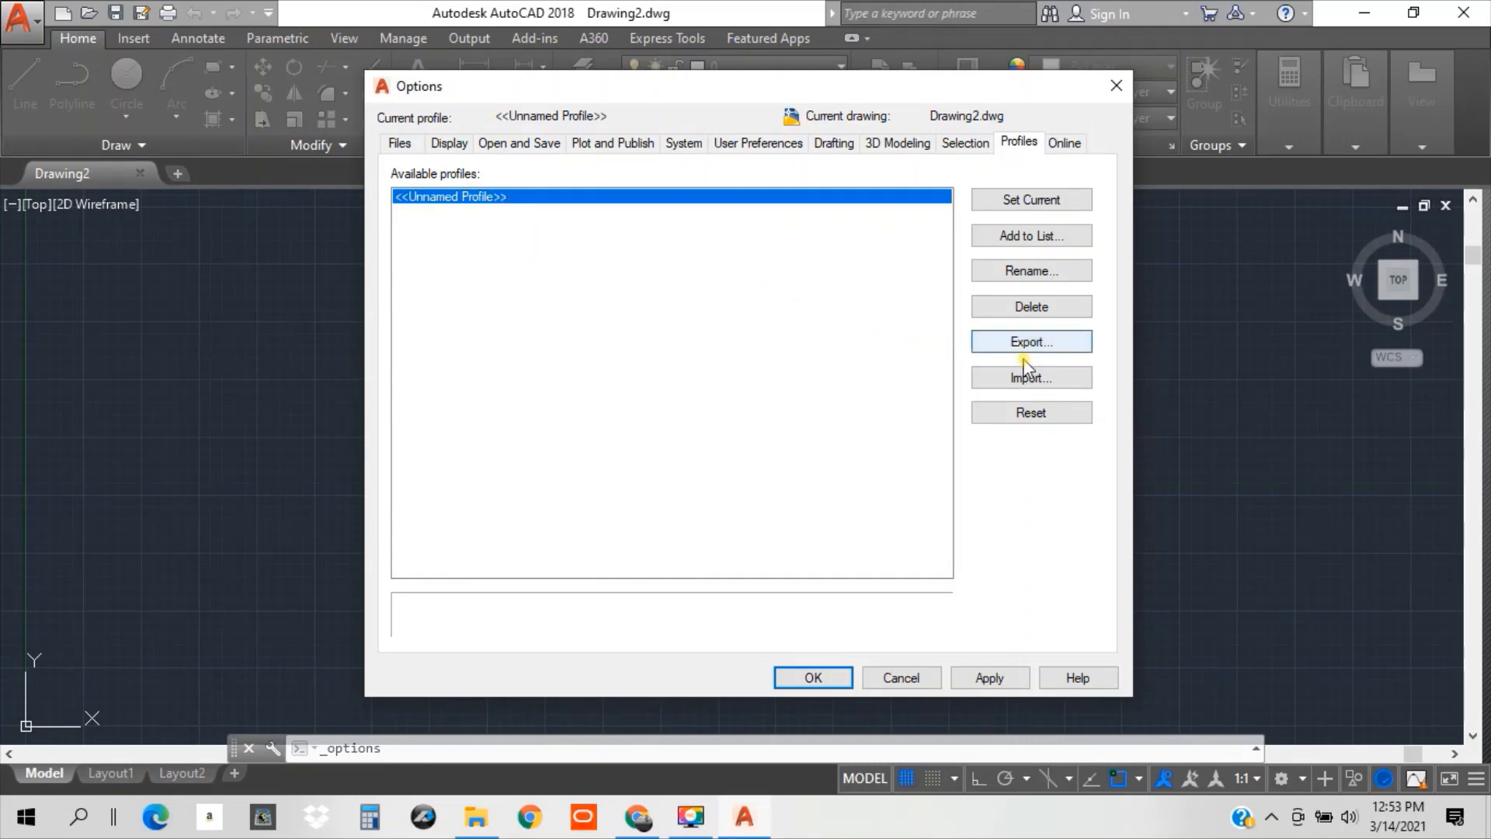
left_click(1032, 380)
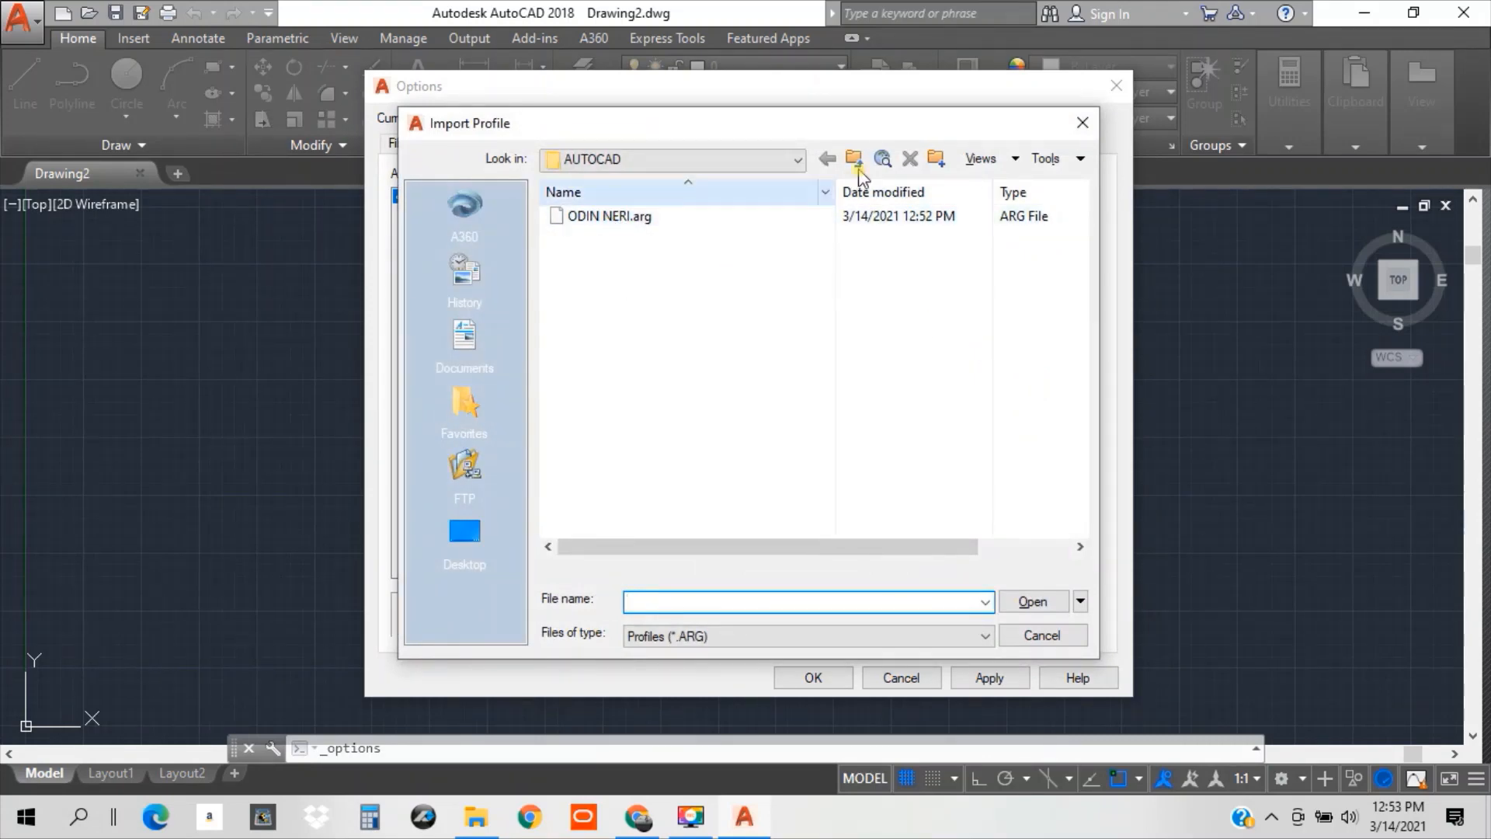
Browse from the Desktop through FOCUS COMPUTER LEARNING CENTER, ONLINE TUTORIALS, 2.0 SECOND TUTORIAL SERIES and 1.0 LIBRARY to AUTOCAD, and open the personal profile's ARG file.
left_click(855, 160)
left_click(465, 531)
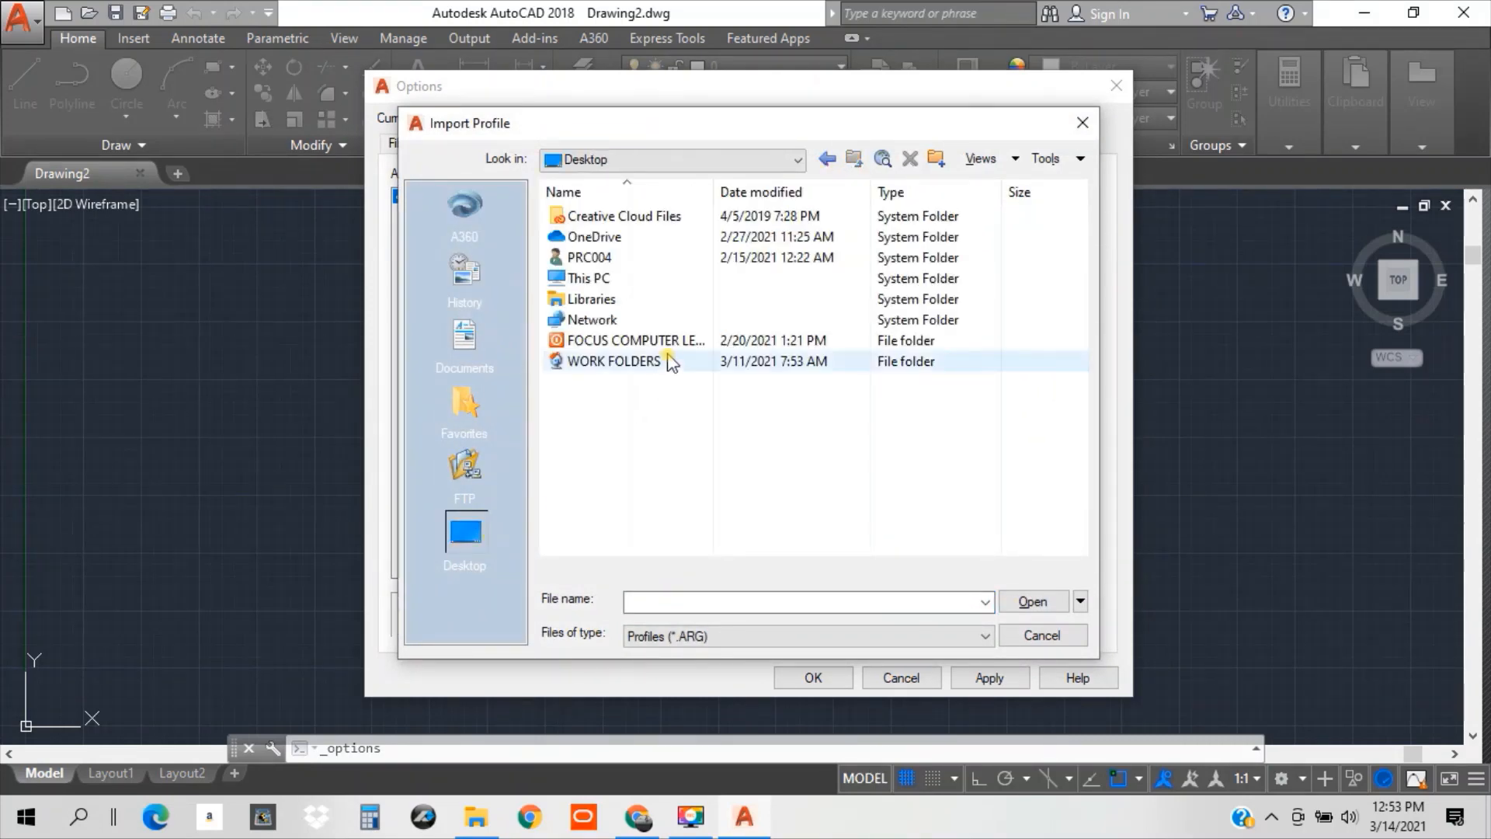
double_click(633, 341)
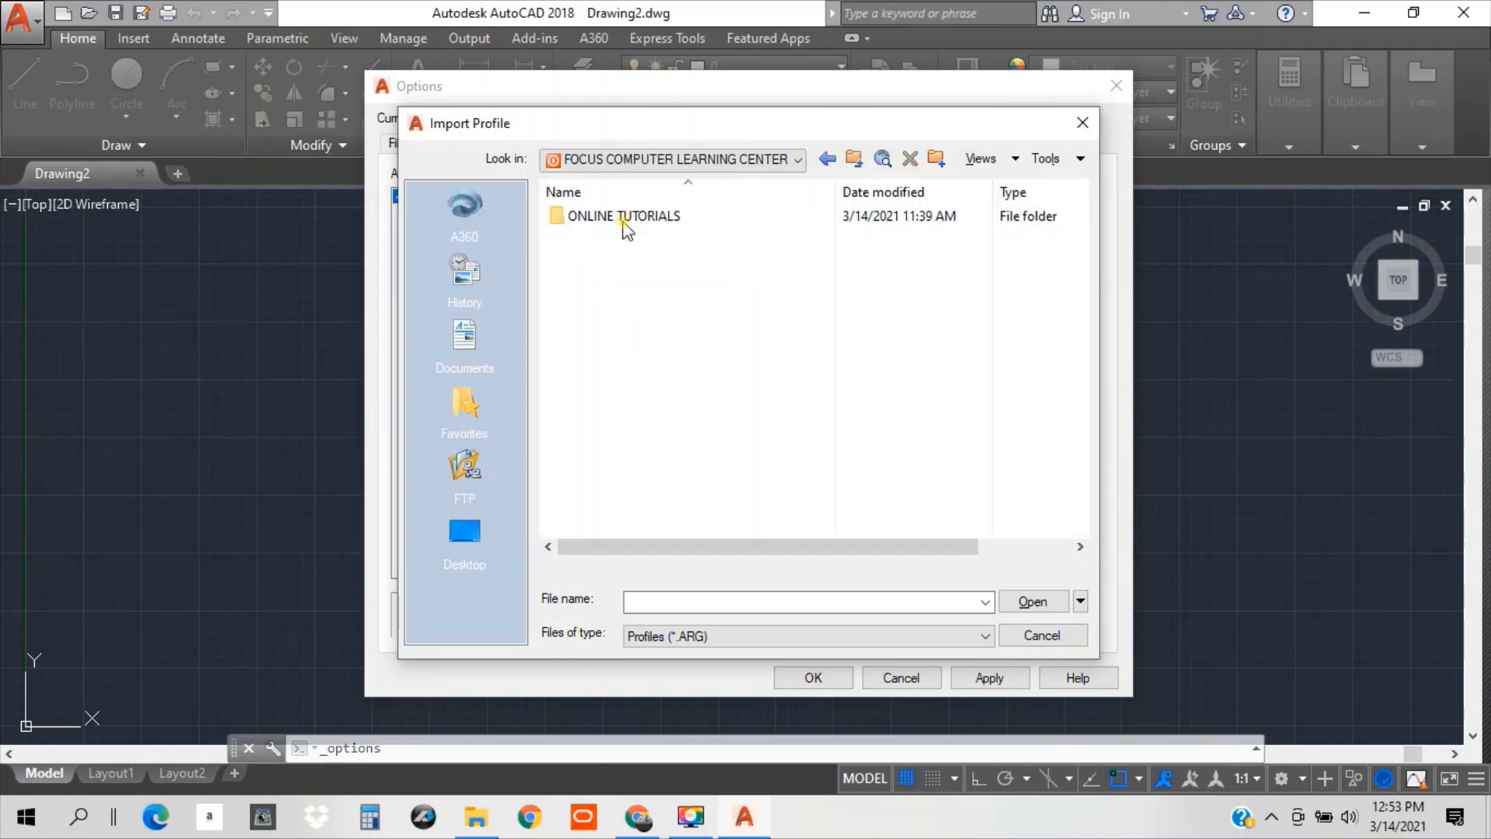
double_click(625, 218)
double_click(632, 238)
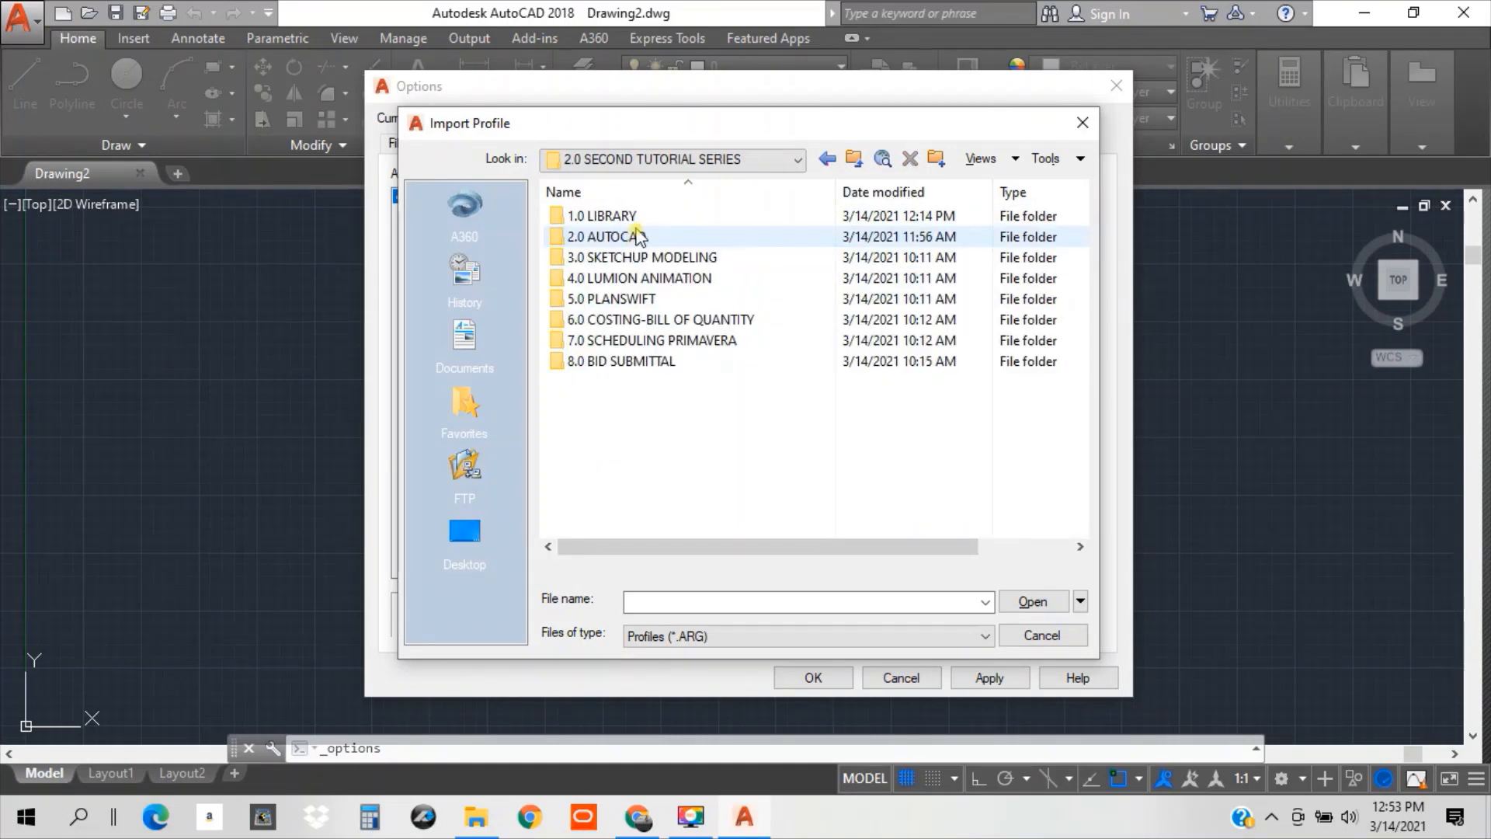
double_click(604, 217)
double_click(614, 218)
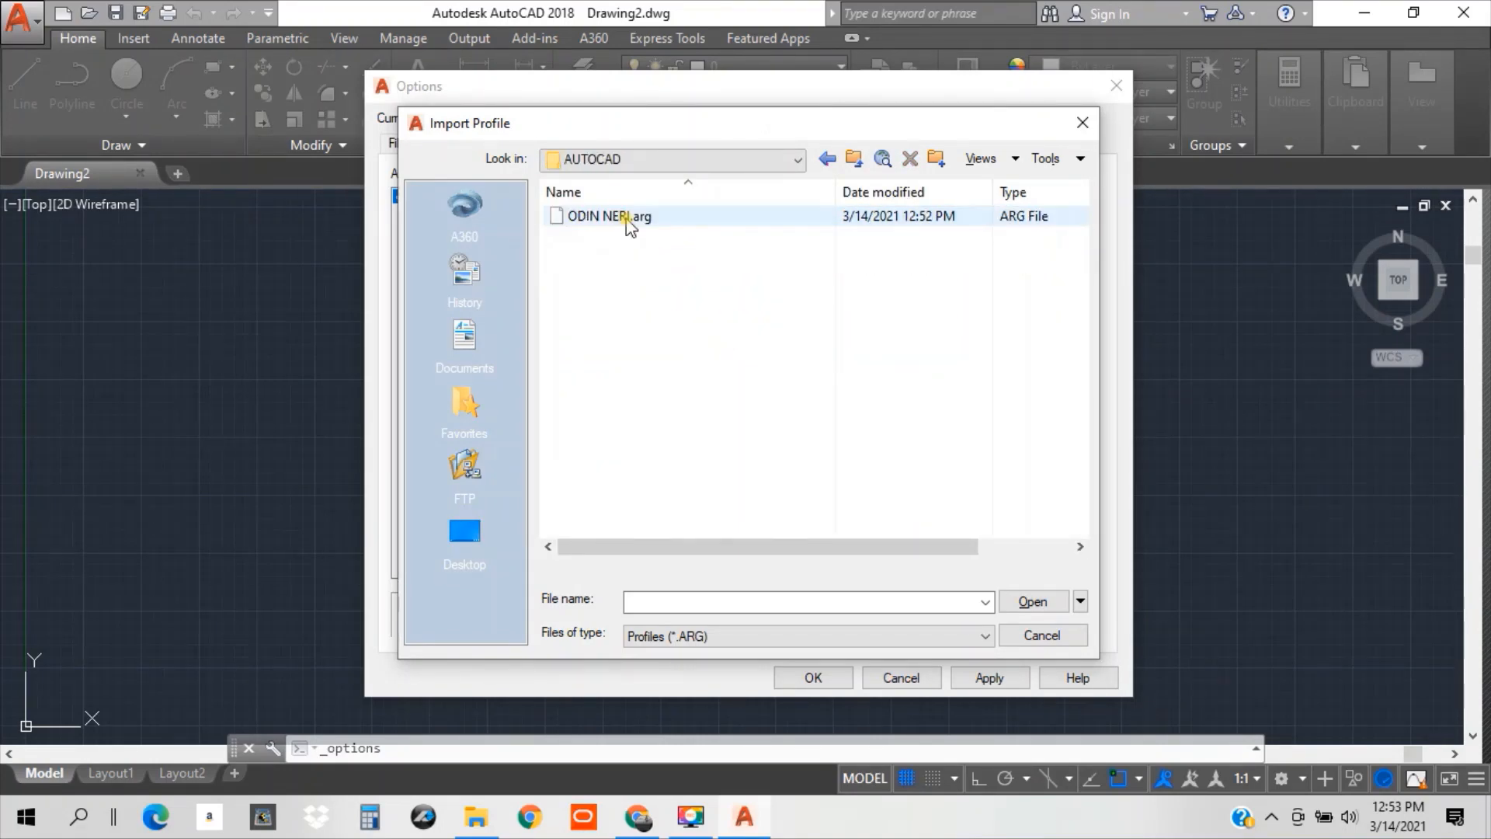
left_click(626, 217)
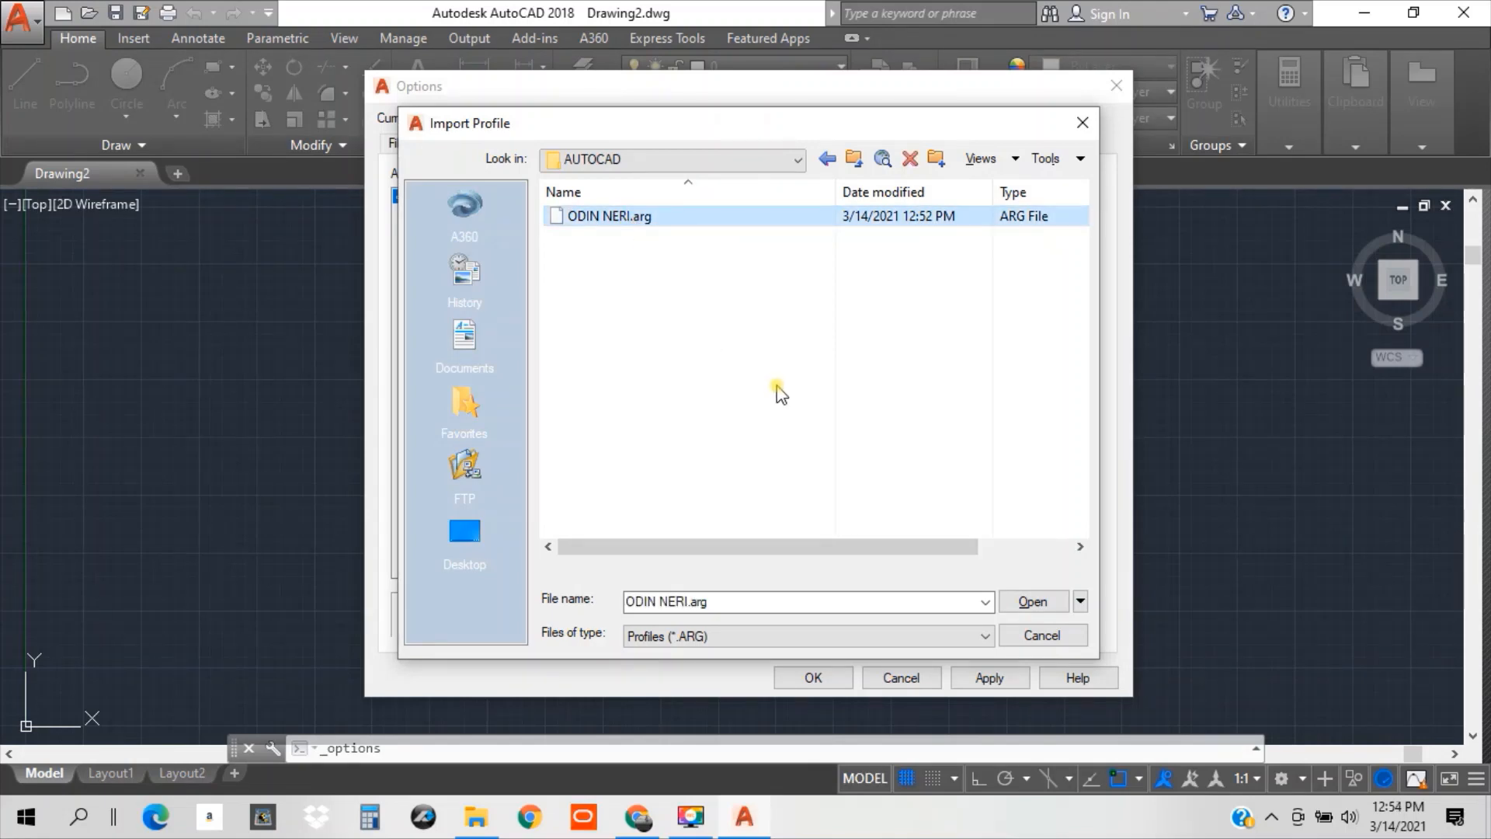
left_click(1041, 603)
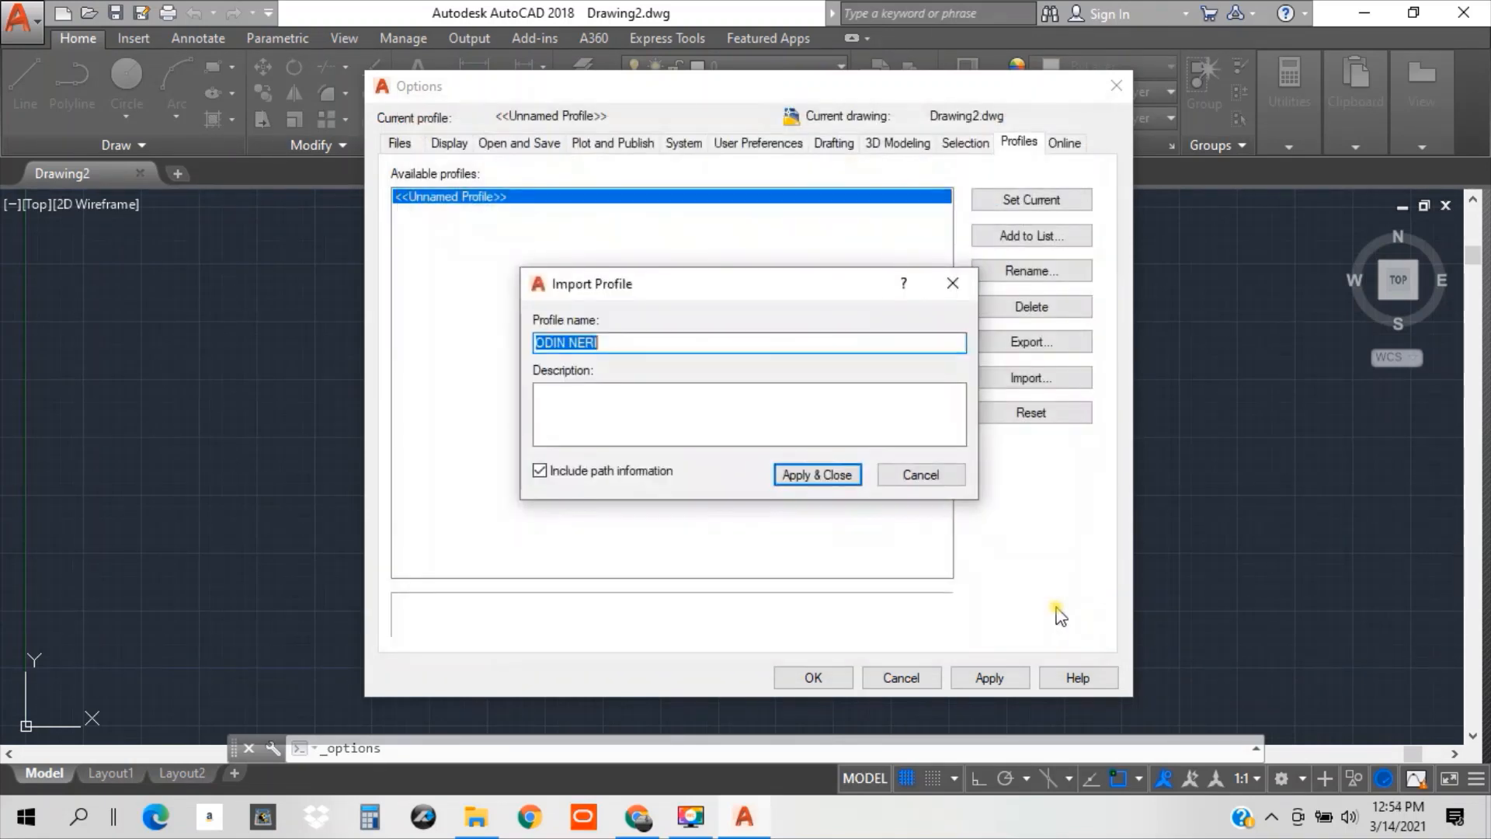
Import the personal profile with the description "PLEASE INFORM ME IF YOU CHANGE ANYTHING!" and make it the current profile.
left_click(728, 419)
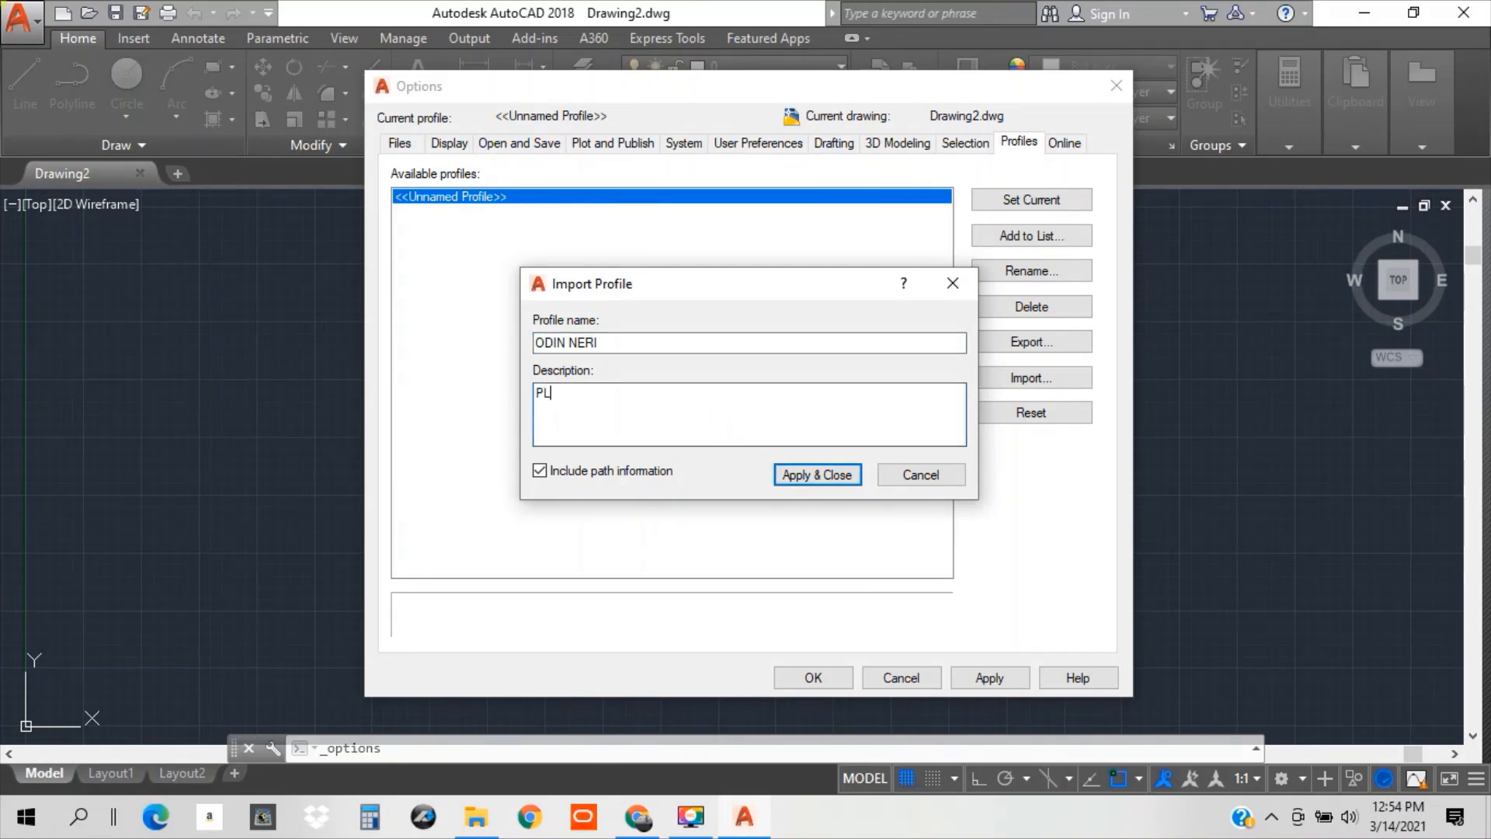
type("PLEASE INFORM ME IF YOU CHANGE A")
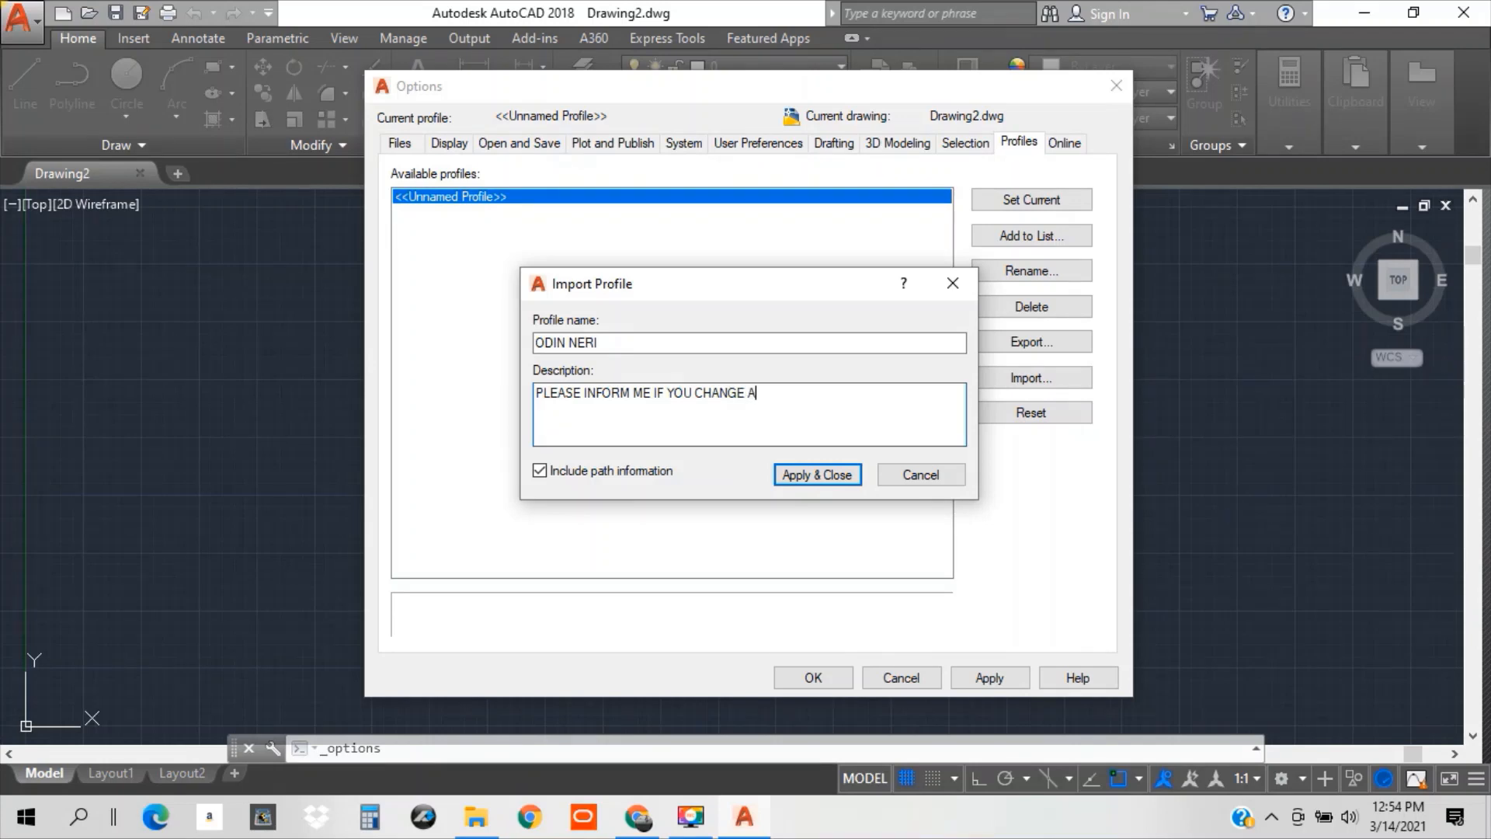
type("THING!")
left_click(838, 480)
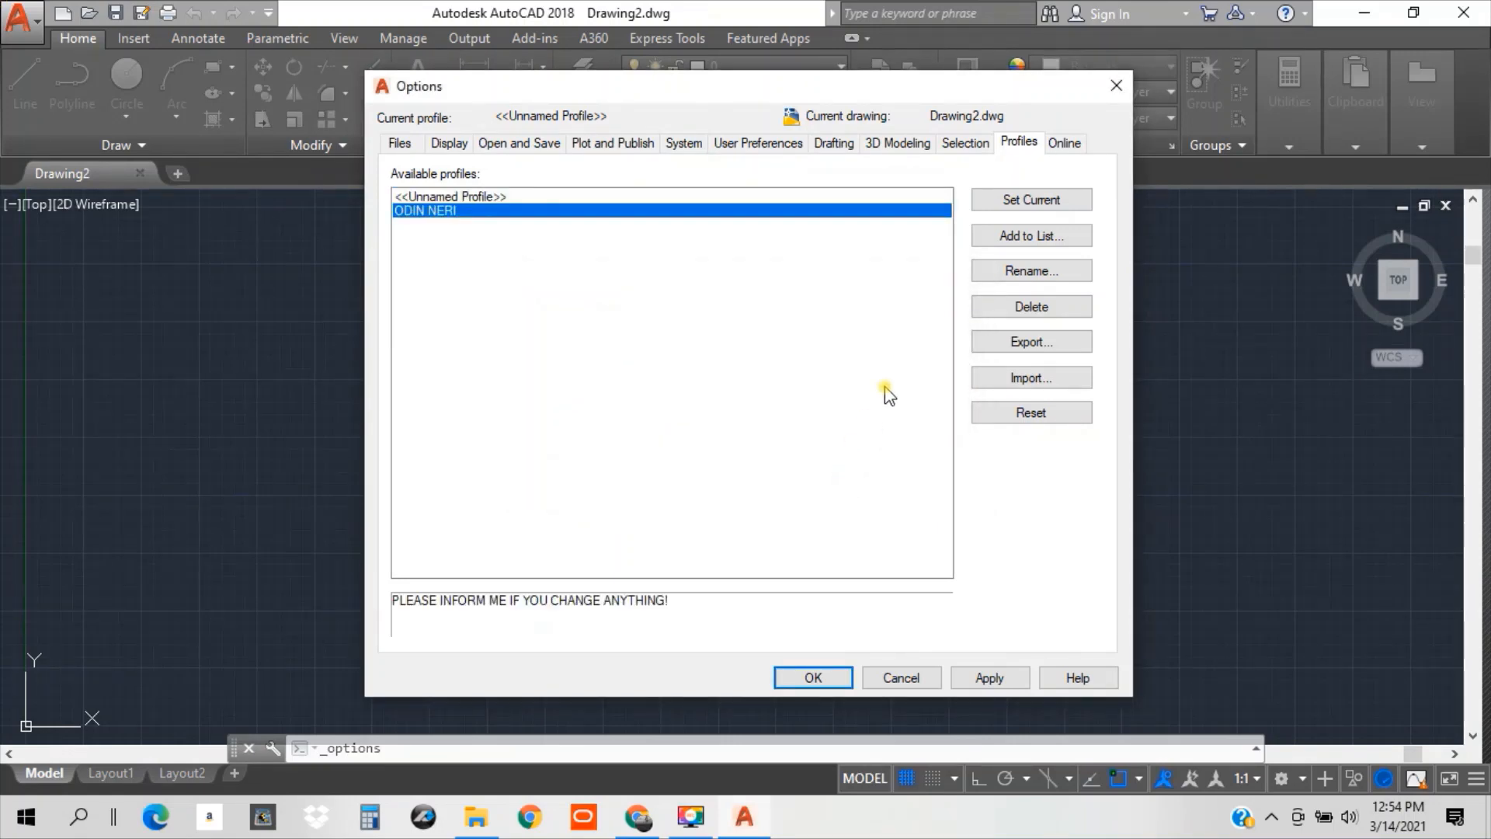
left_click(1038, 199)
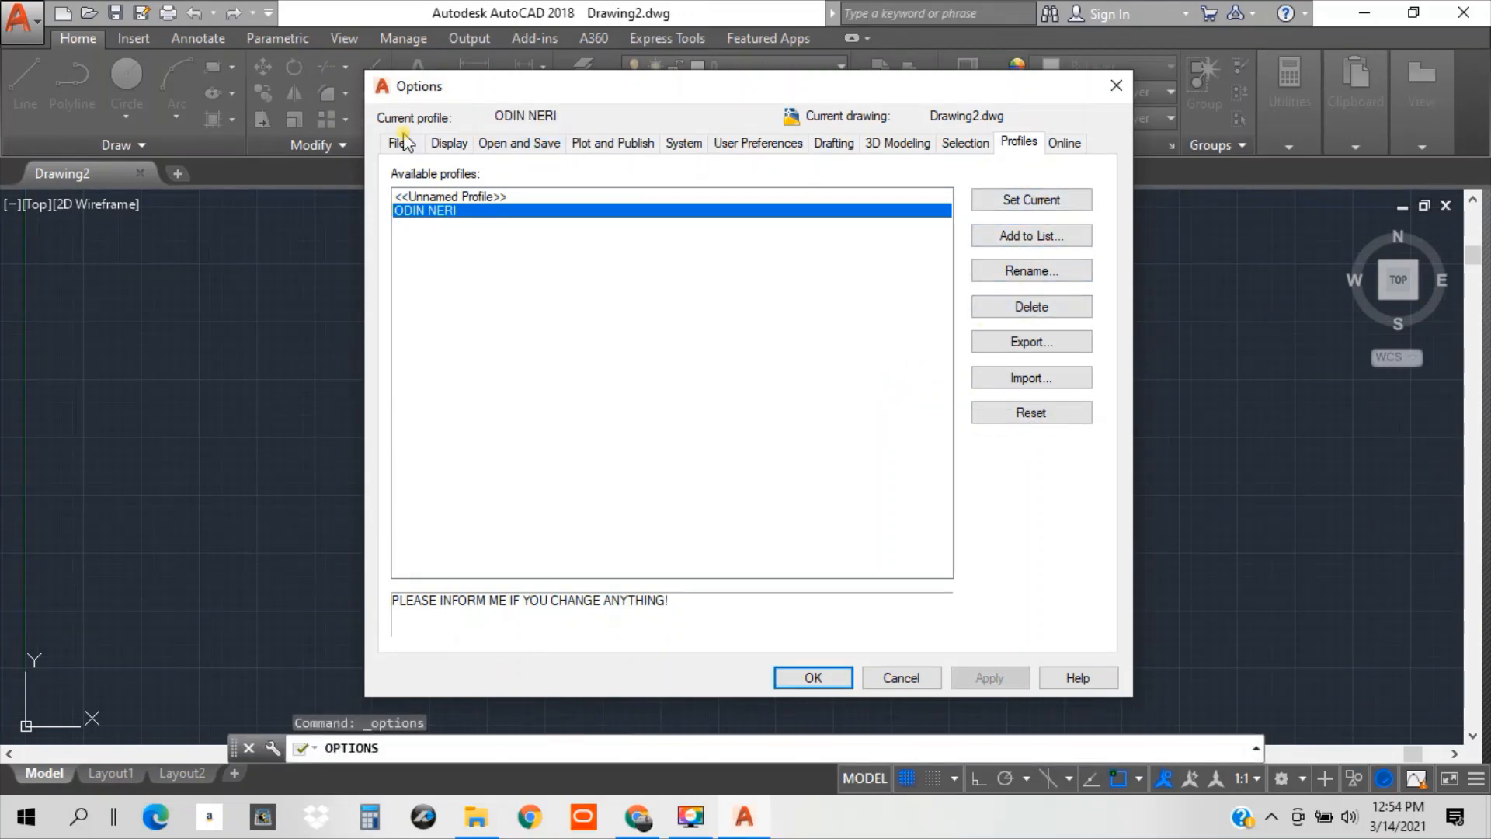
Review the imported profile's display, open and save, plotting, system, user preference, drafting, 3D modeling and selection settings.
left_click(450, 145)
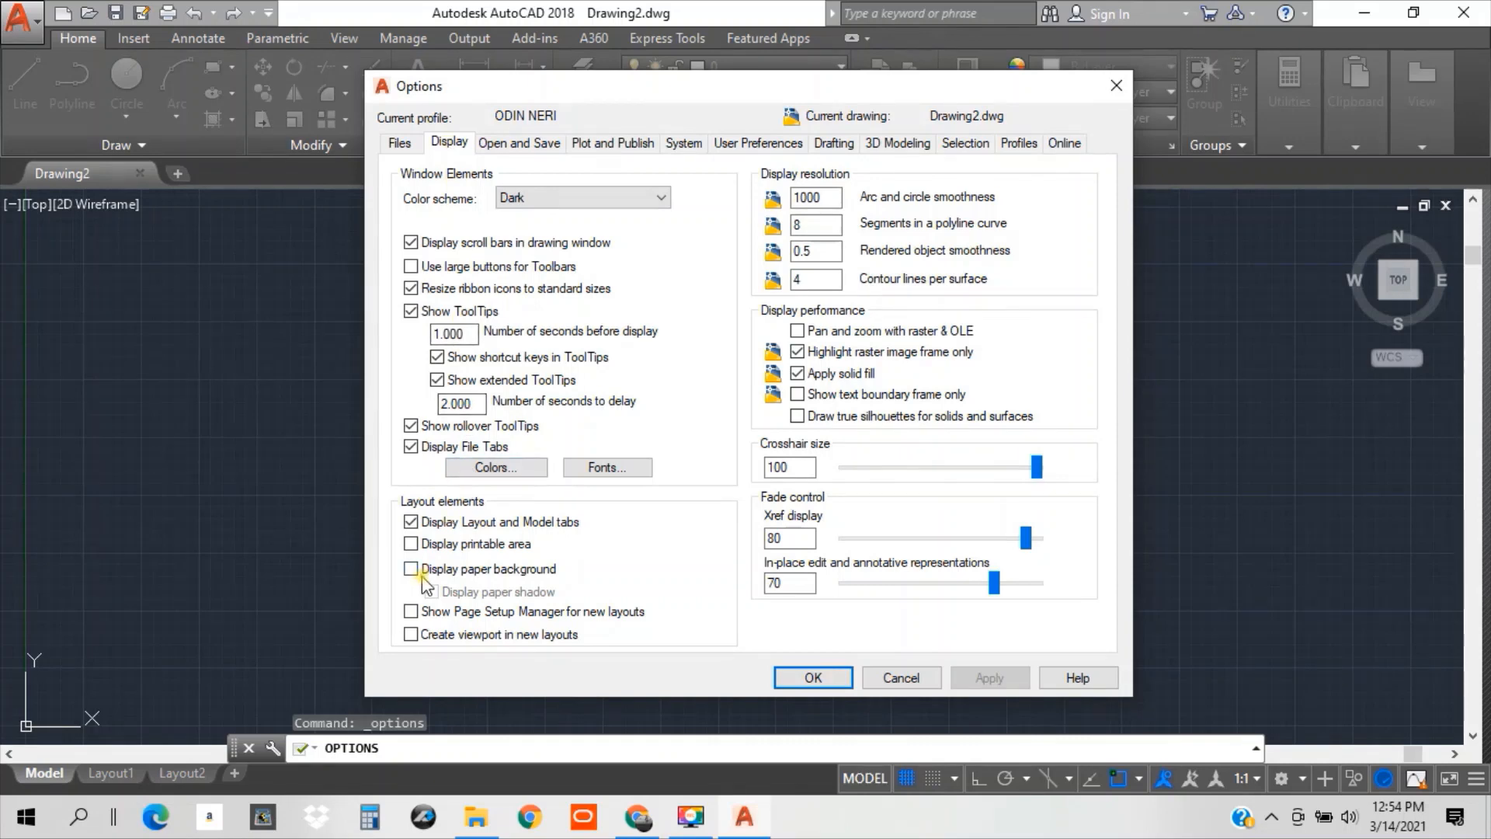
left_click(519, 144)
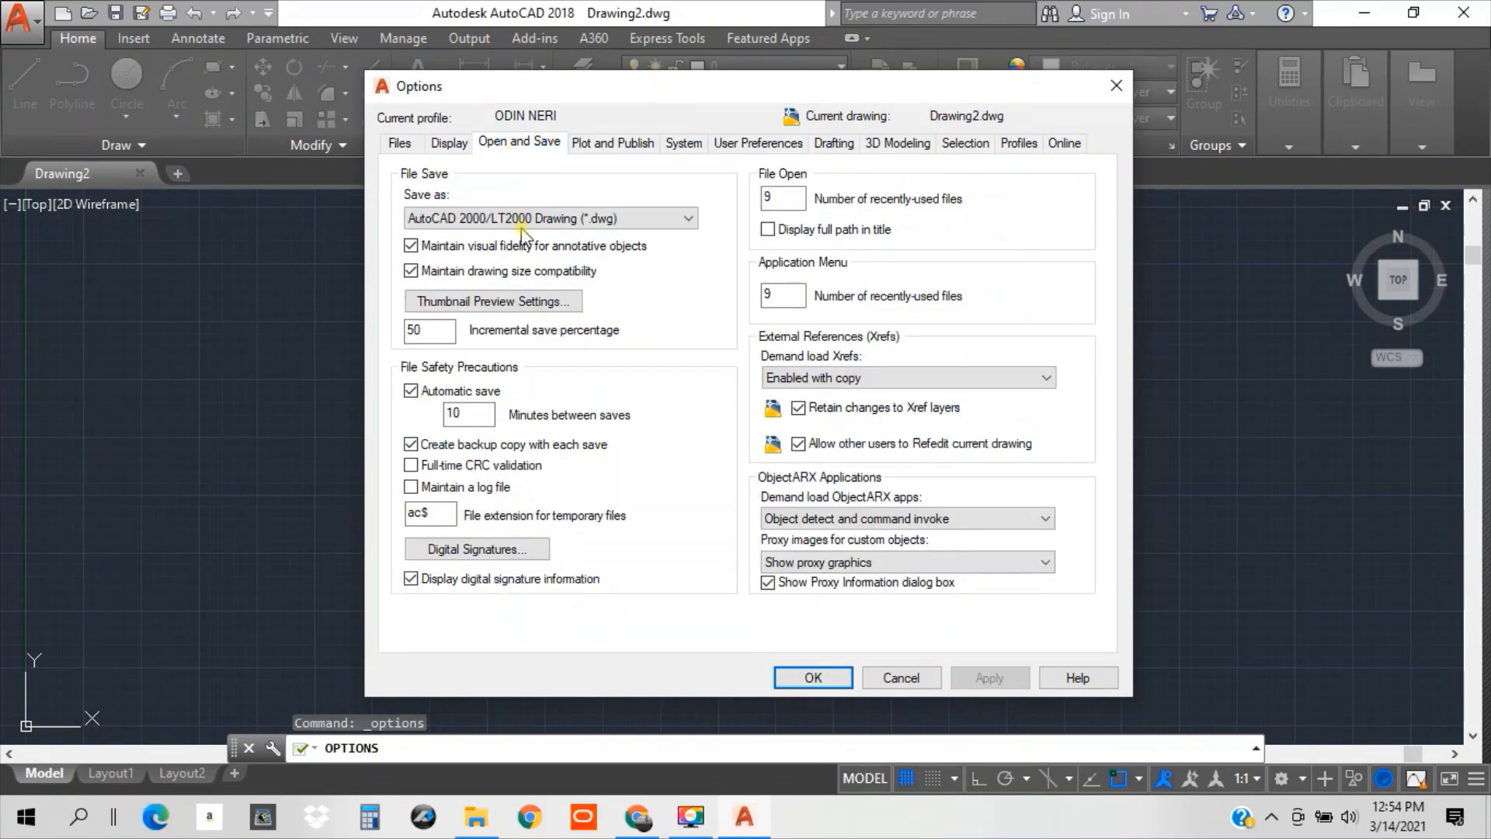
left_click(606, 143)
left_click(685, 145)
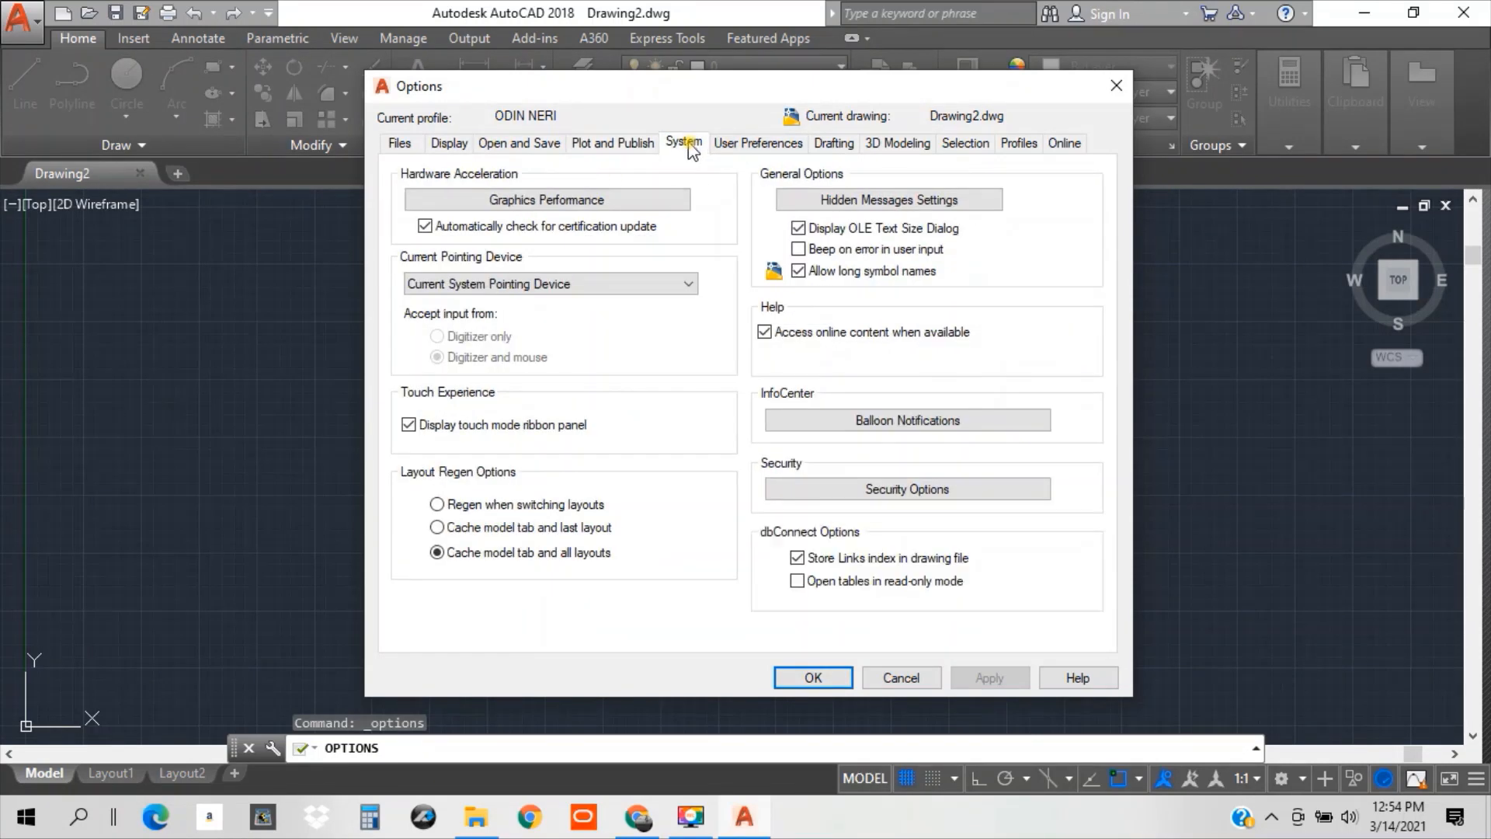
left_click(746, 144)
left_click(835, 145)
left_click(897, 144)
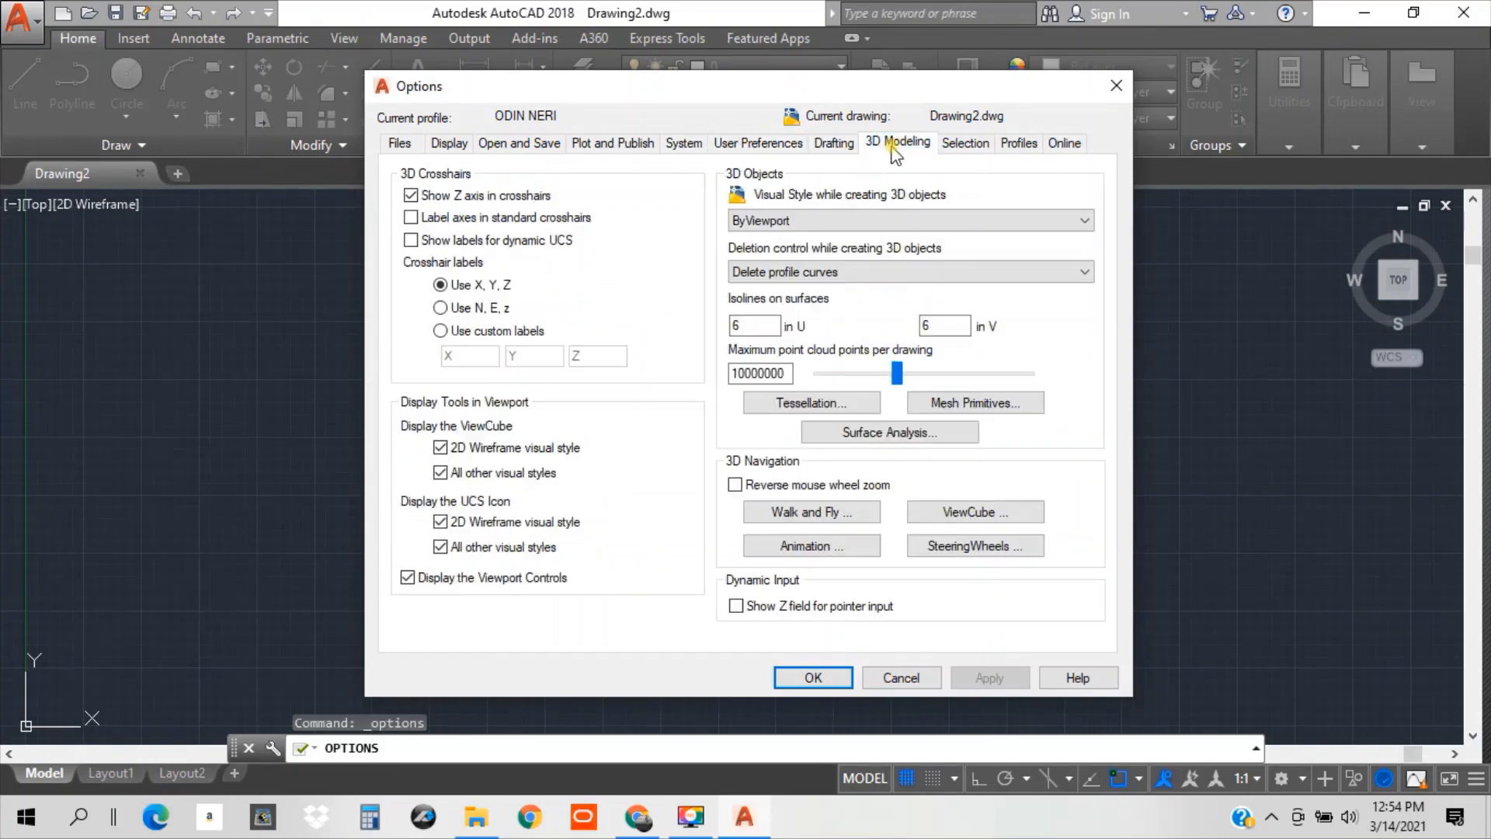
left_click(966, 145)
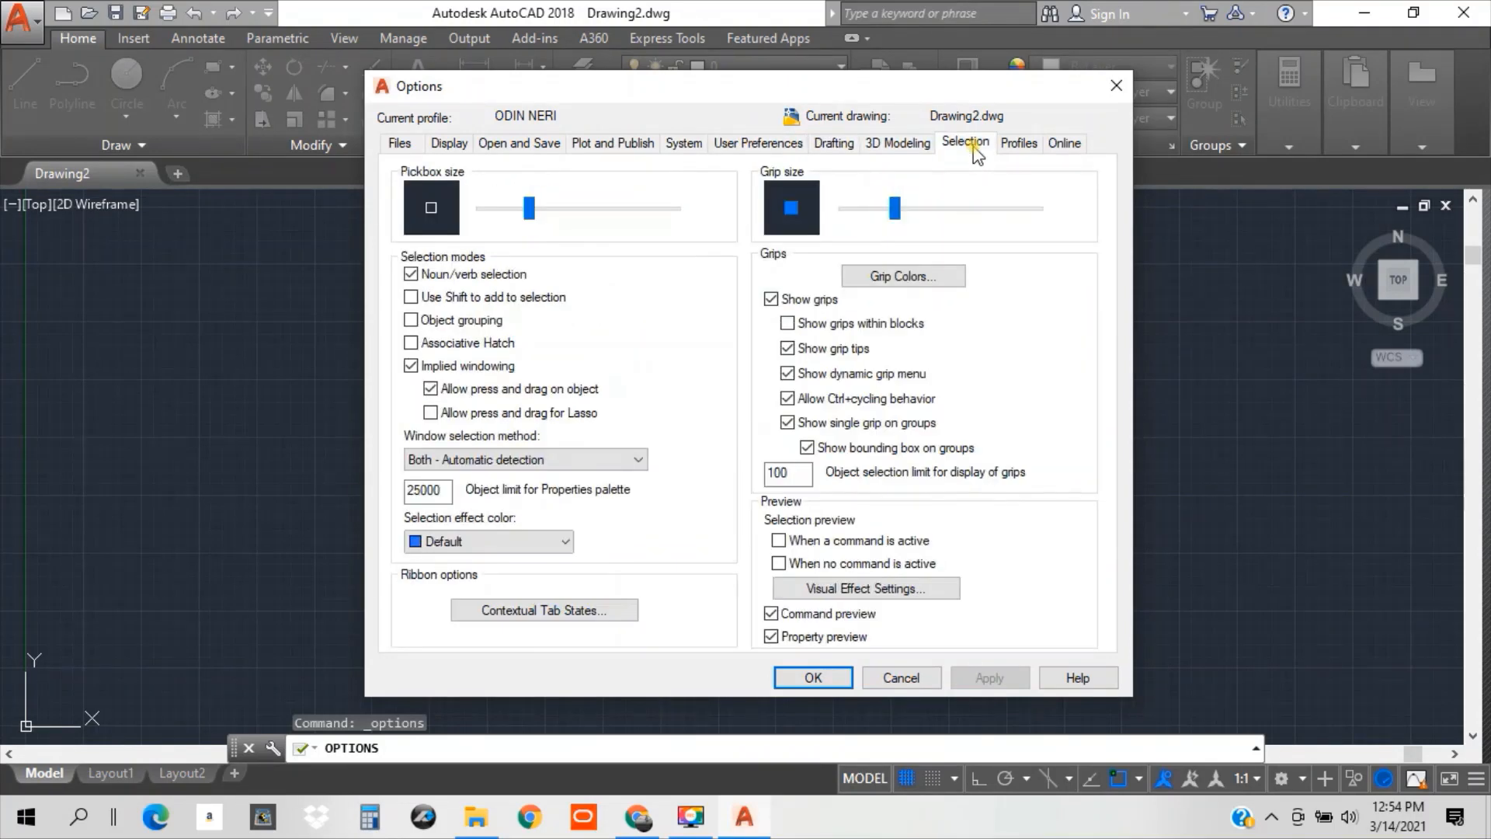
left_click(1030, 150)
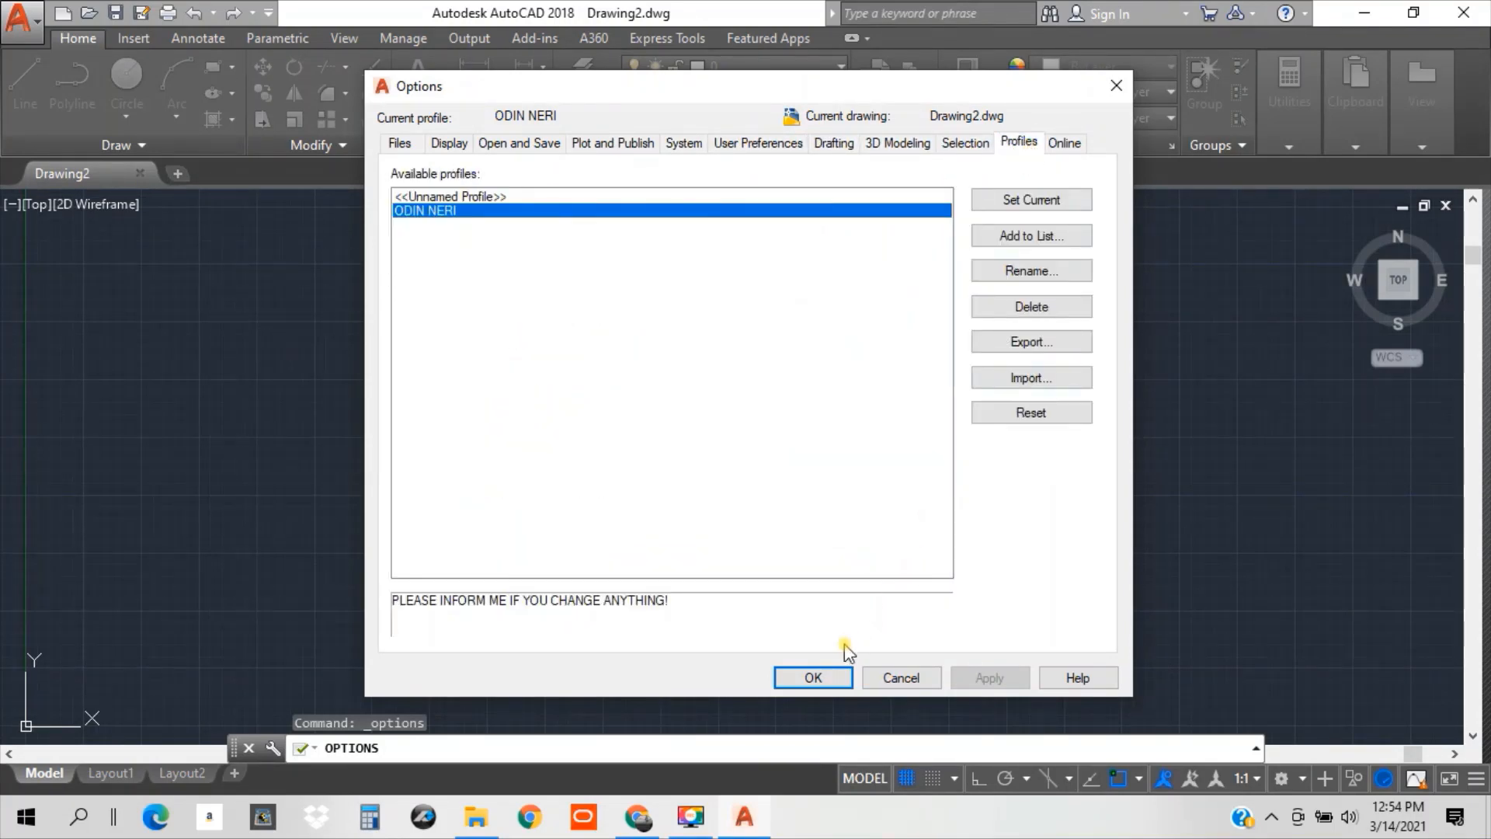
Accept the options and turn off the grid display in the drawing area.
left_click(812, 678)
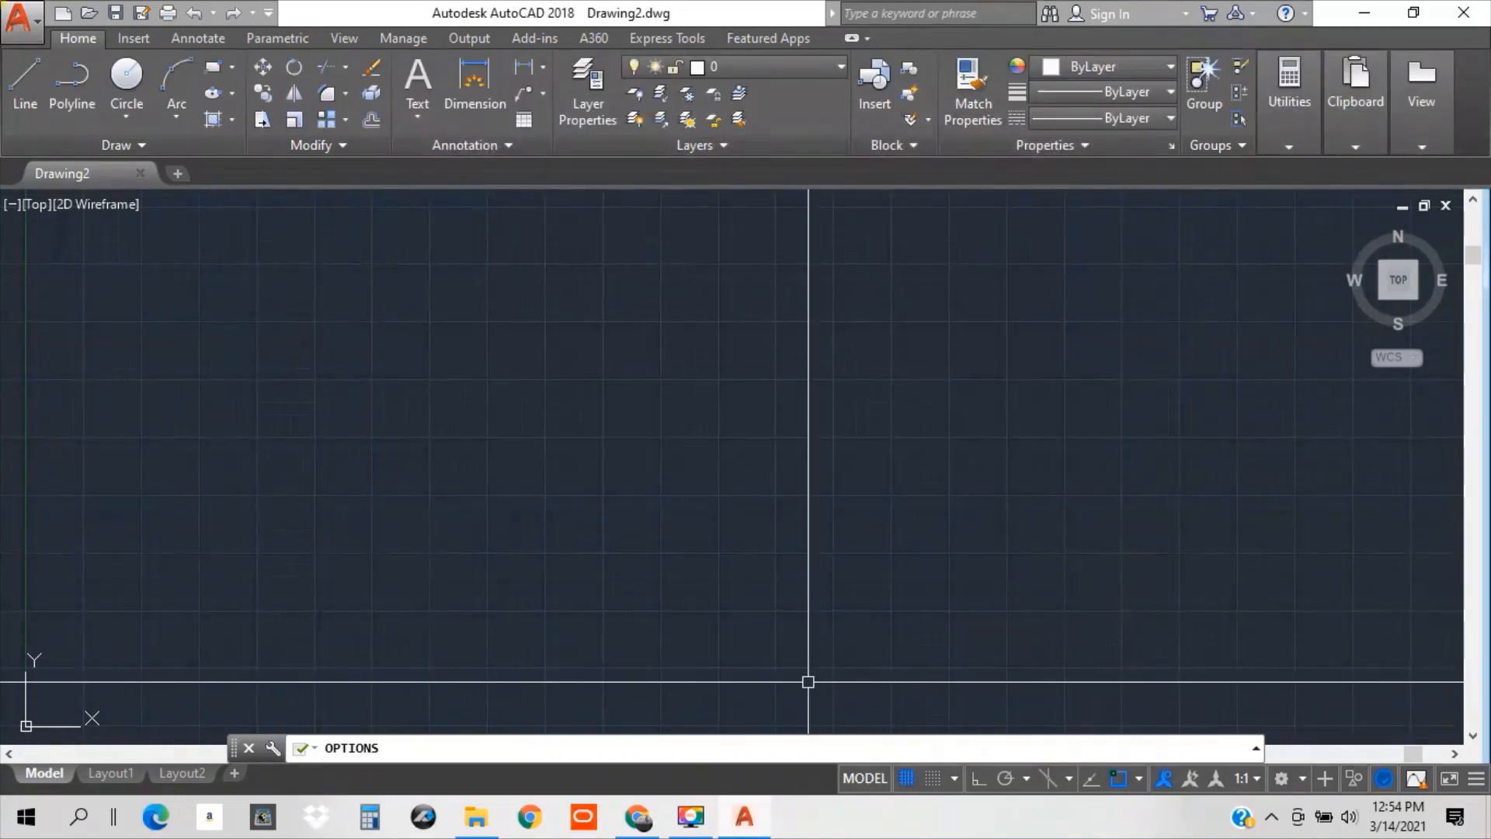
left_click(911, 779)
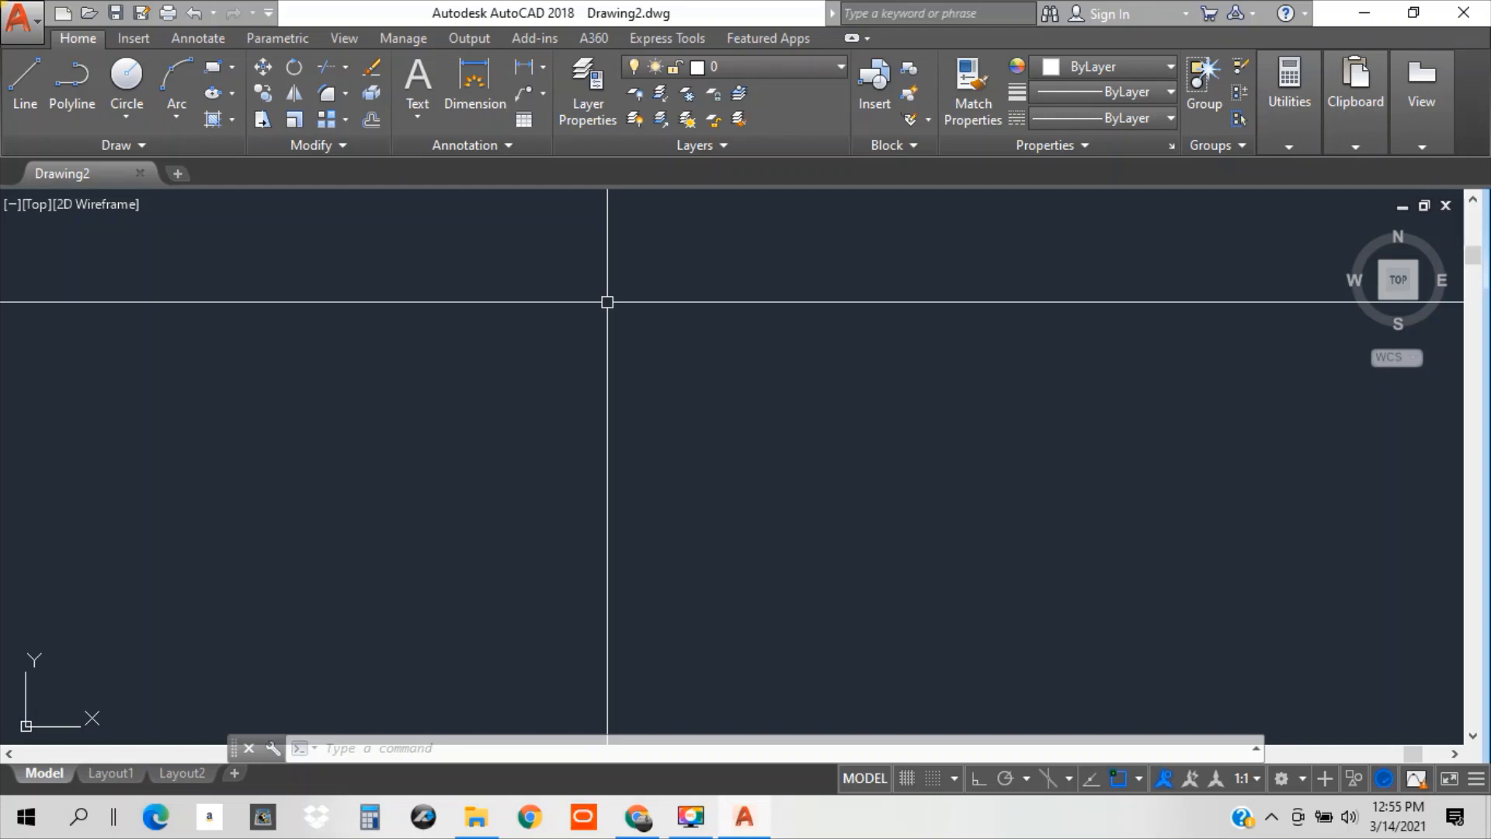
mouse_move(698, 821)
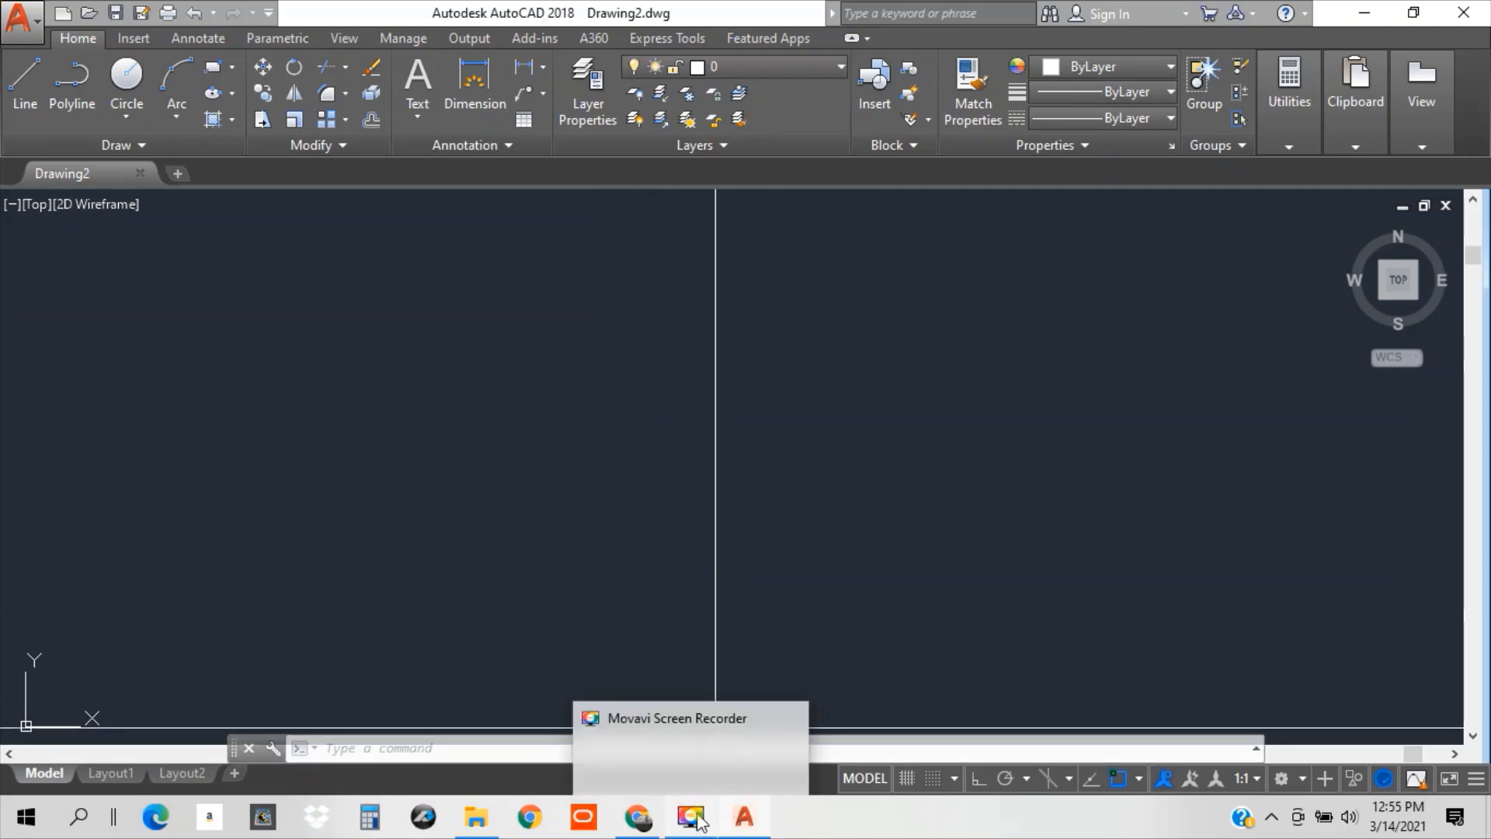
left_click(699, 821)
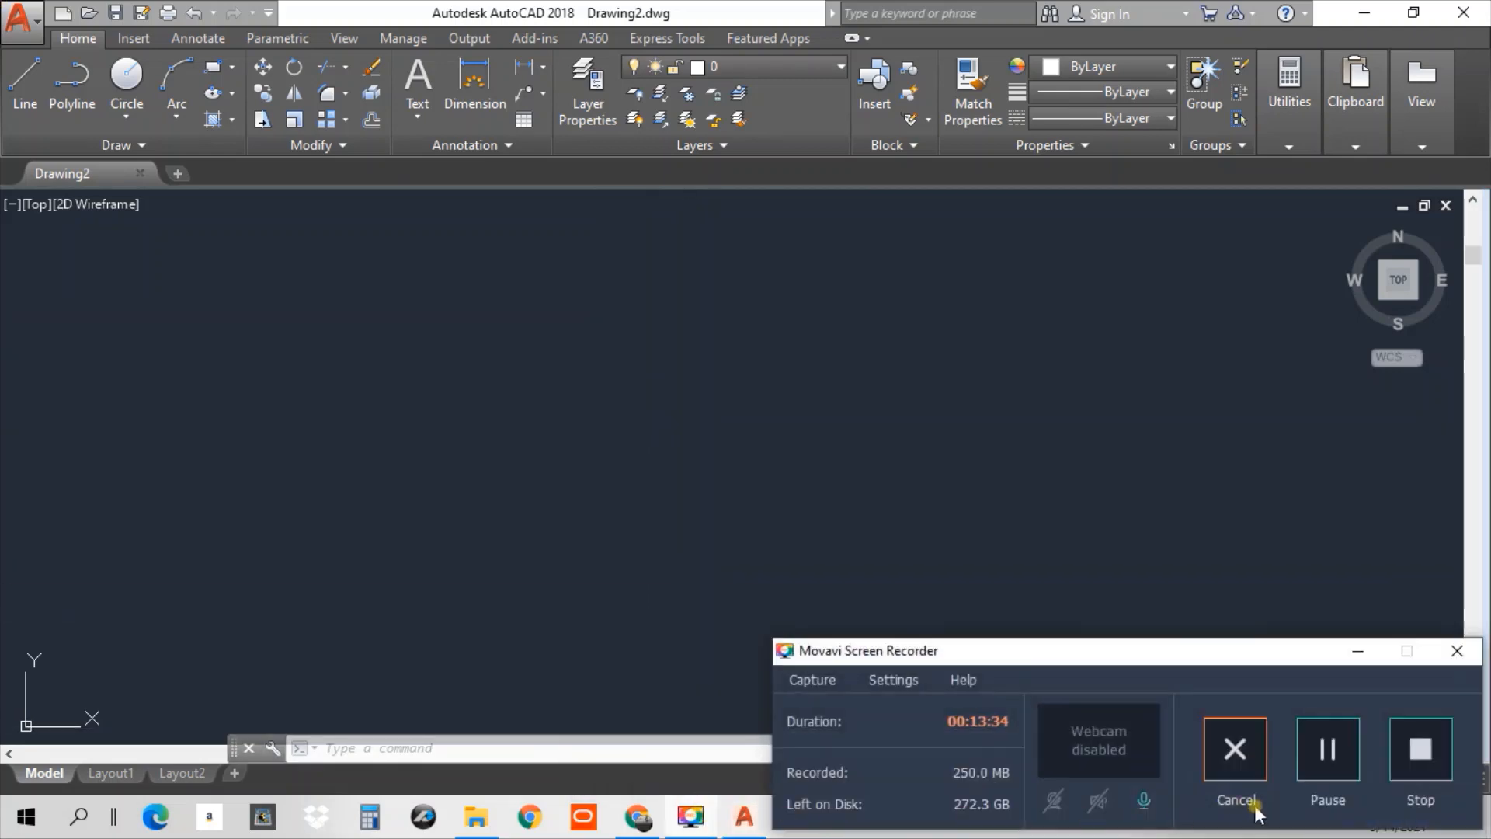